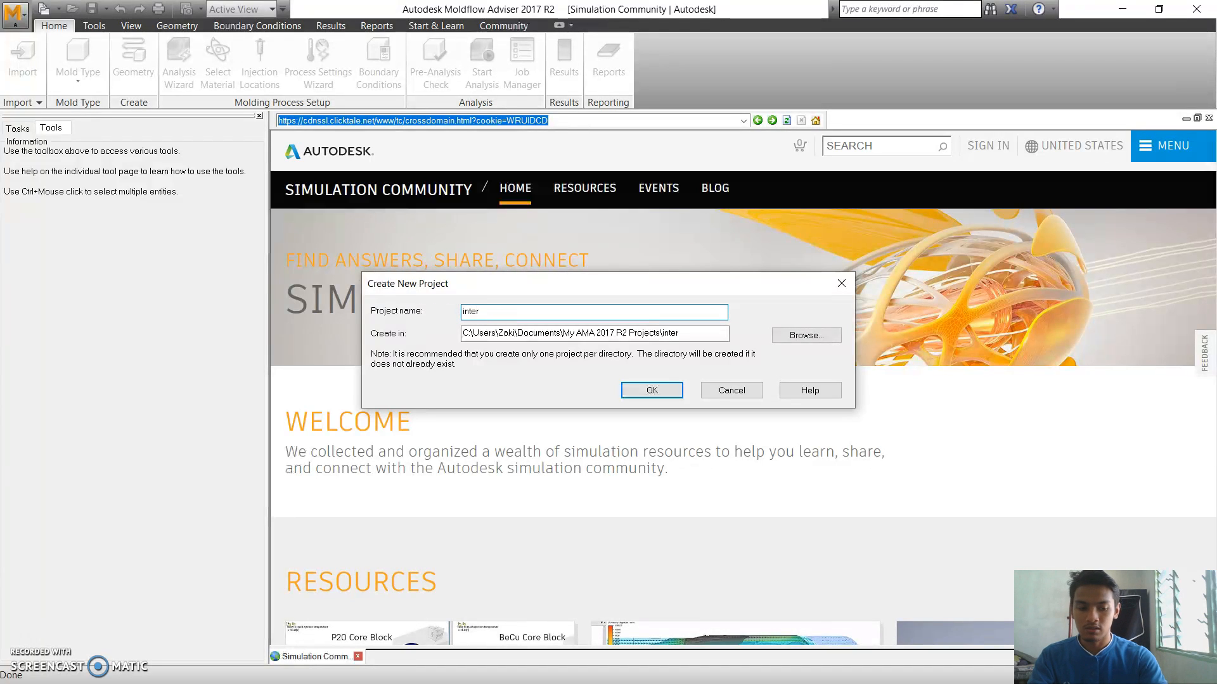
Create a new project named "ribbon interface 1"
text(ibbon)
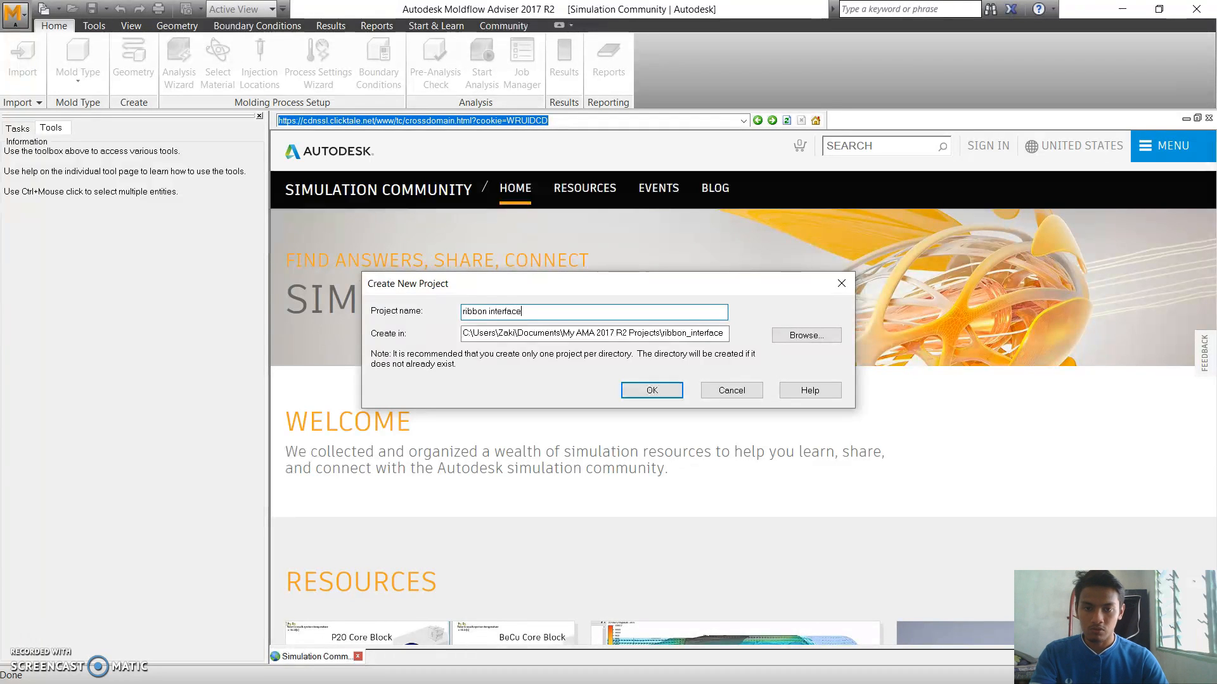
click(652, 390)
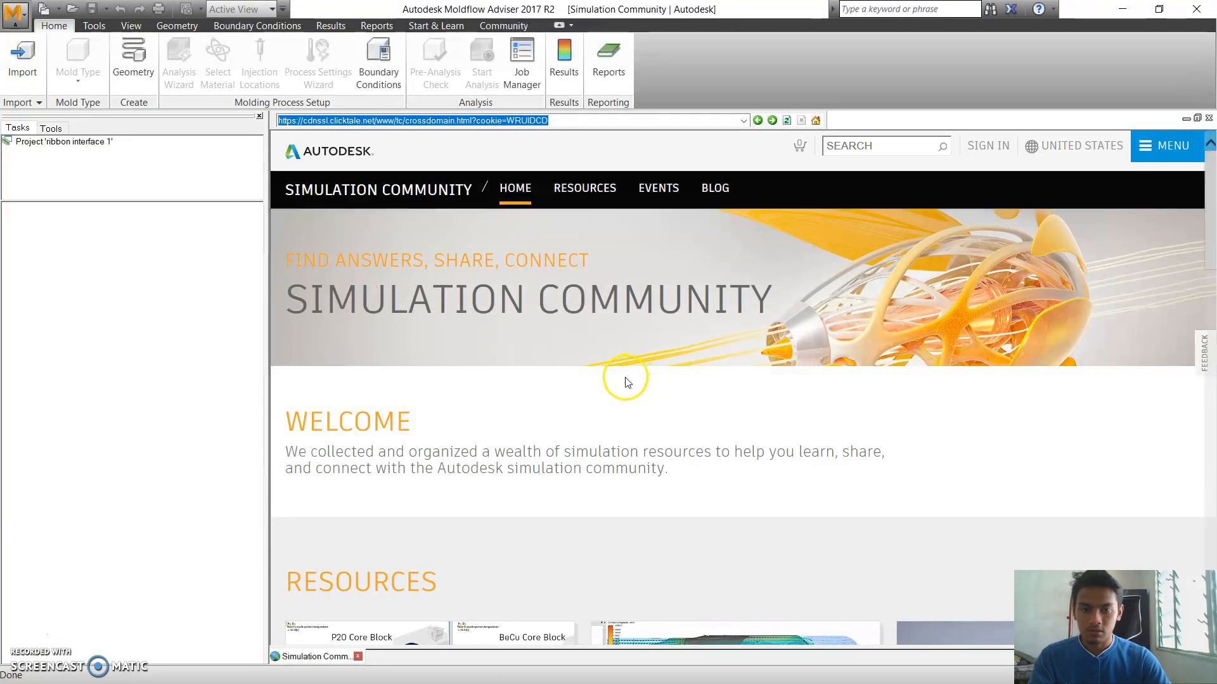
Import the speedo 3D model from the tutorial folder into the project with automatic clean up and suitability check enabled
click(22, 57)
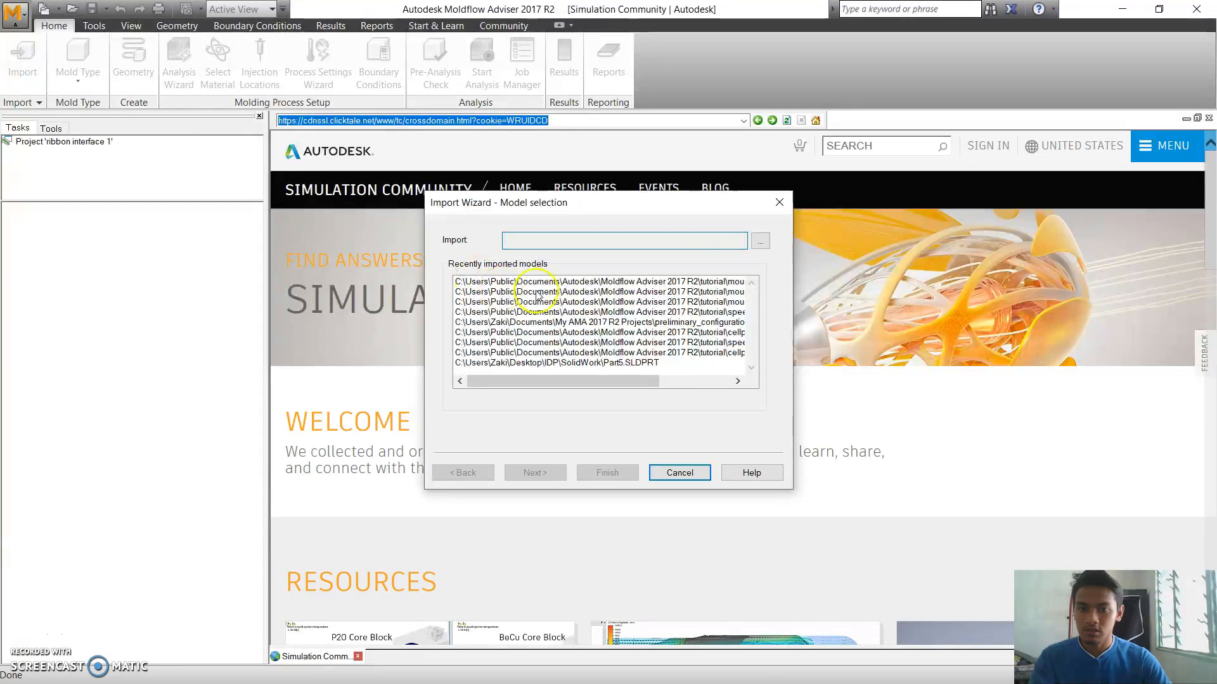
click(760, 241)
click(598, 362)
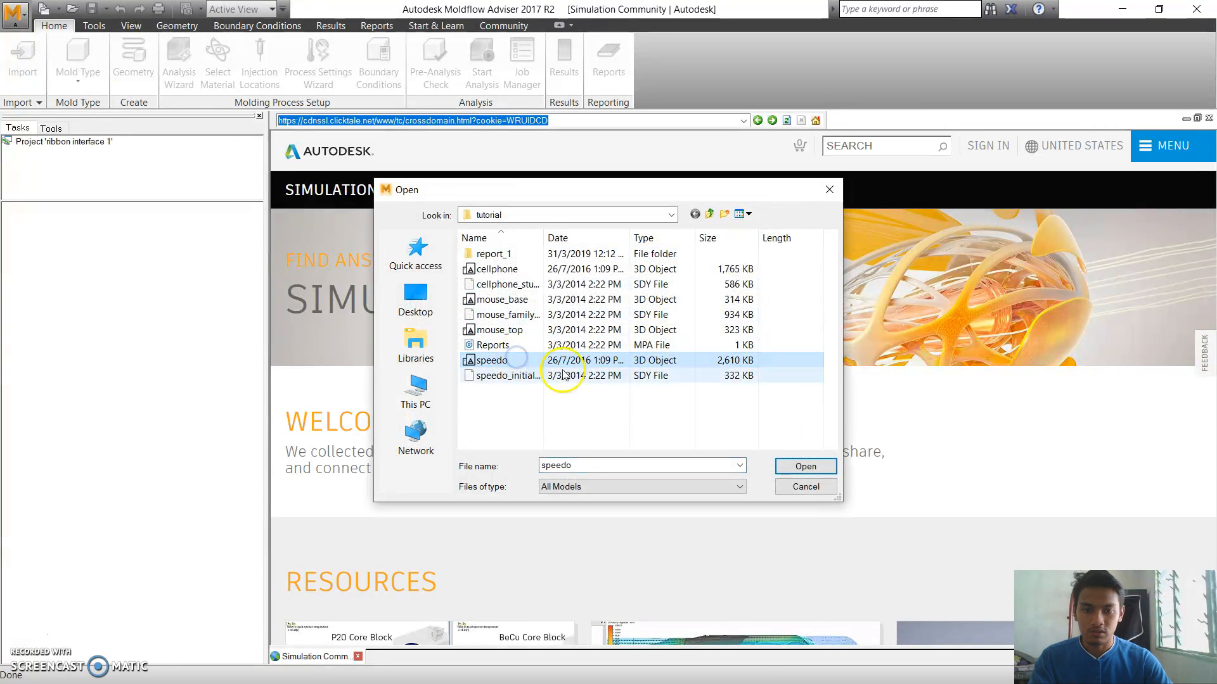
click(802, 469)
click(549, 472)
click(554, 476)
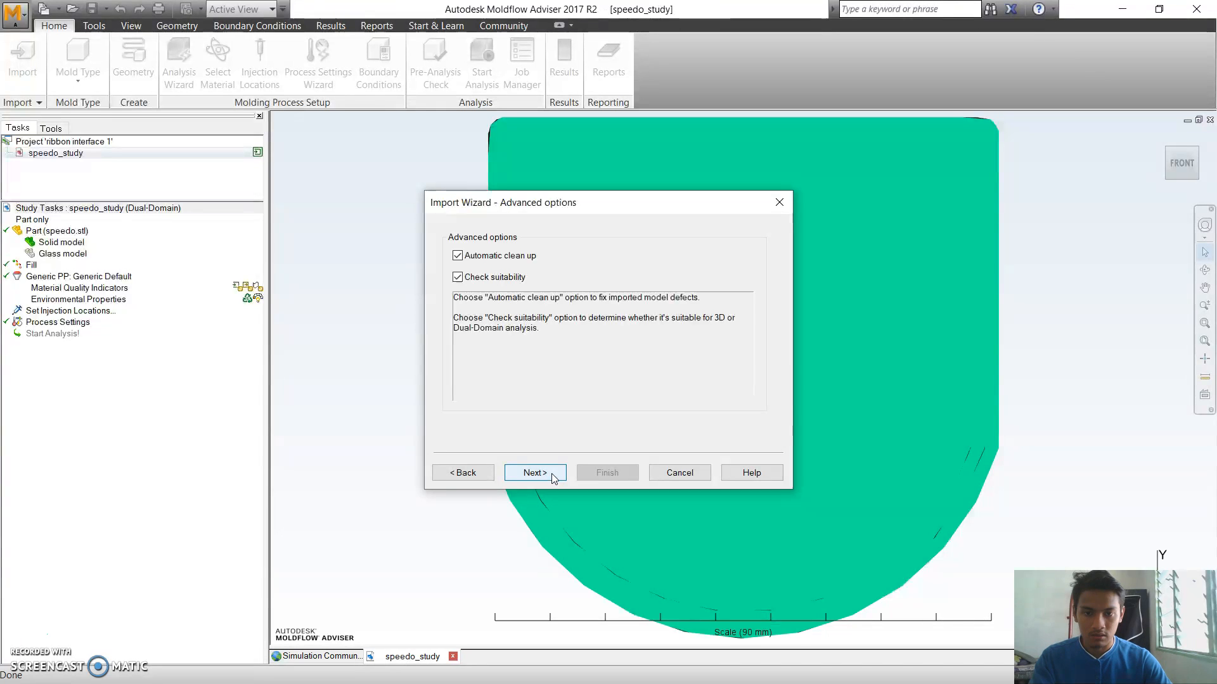
click(553, 476)
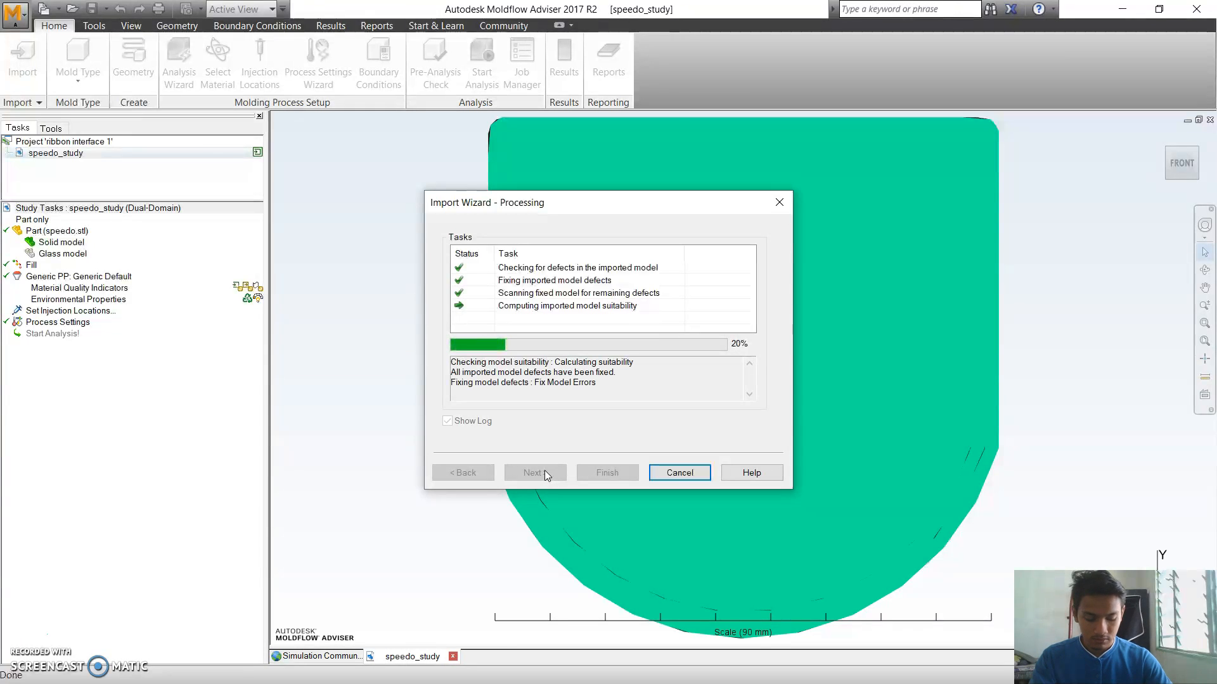
click(584, 477)
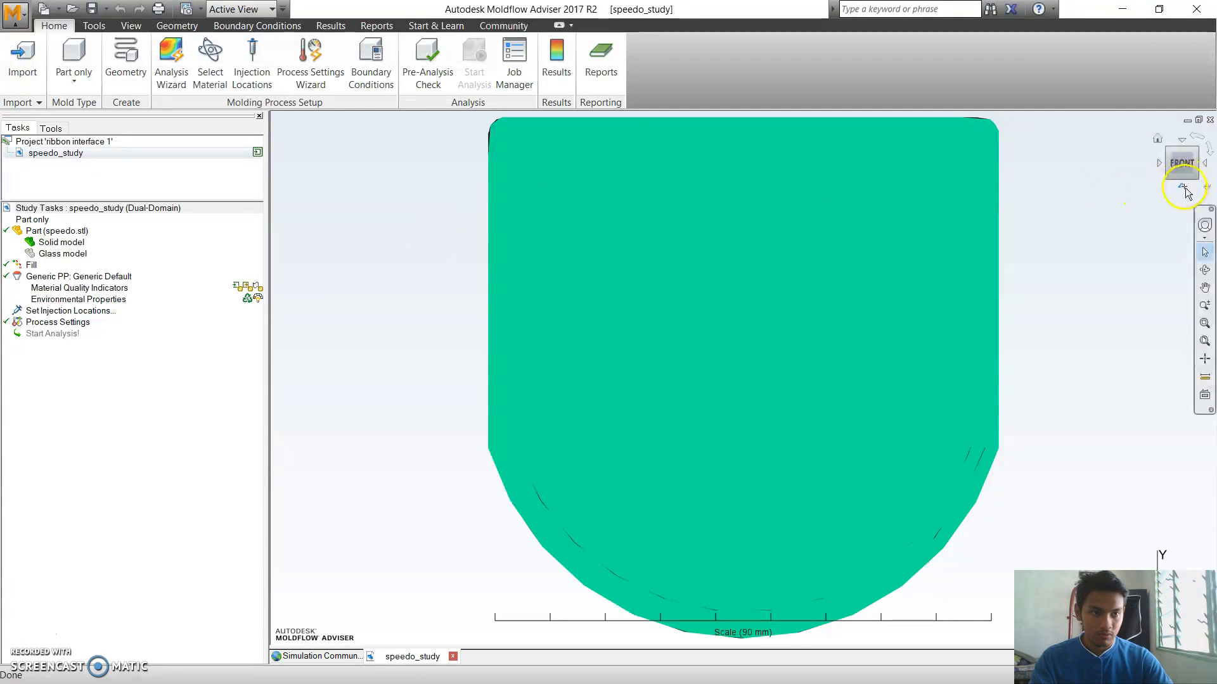
Rotate the speedo part by +90 degrees twice about the X axis, using the part center
click(1183, 184)
click(1183, 185)
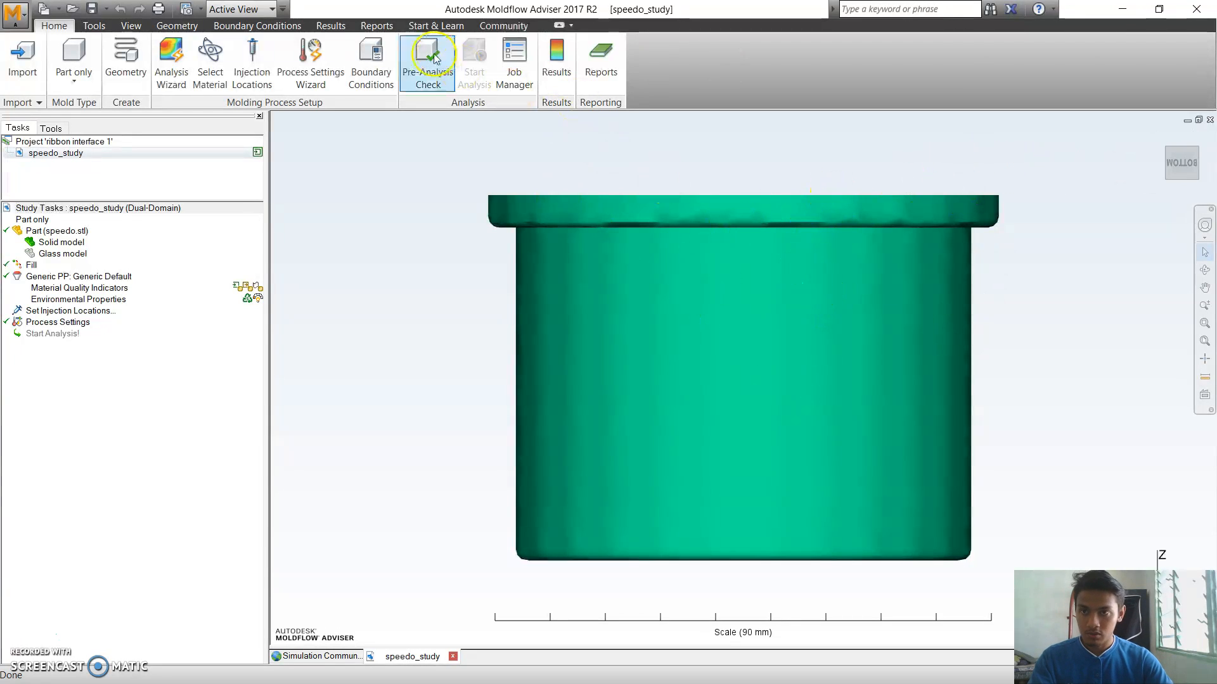
click(178, 26)
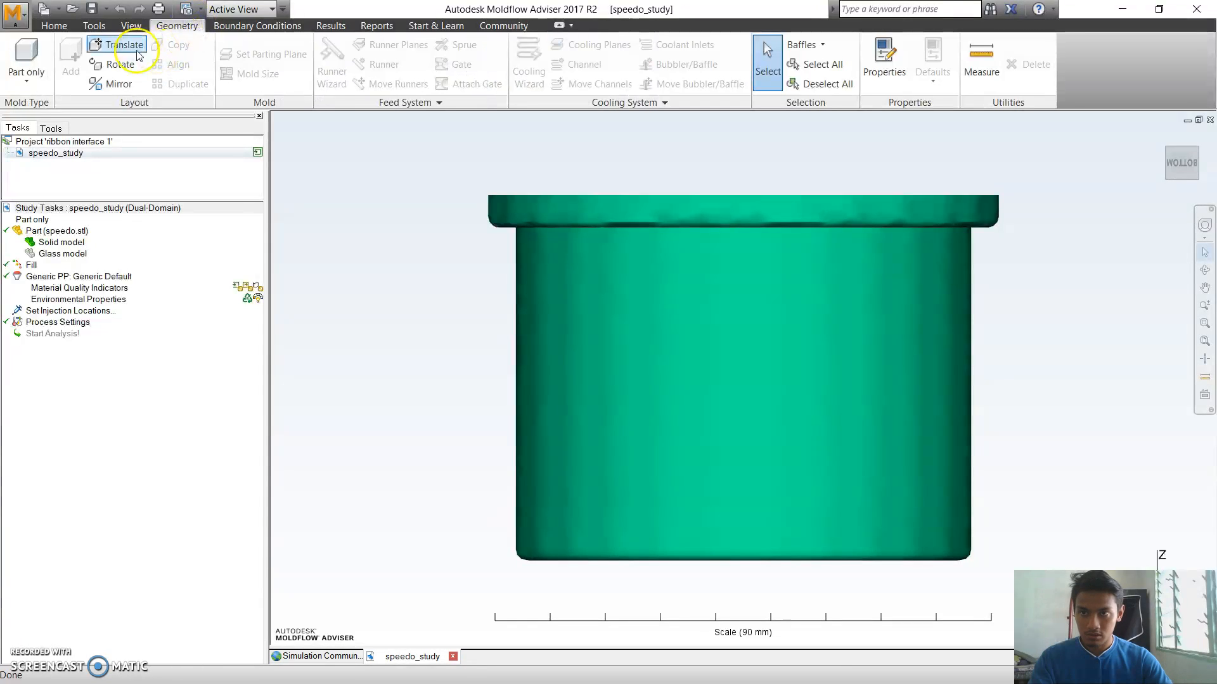
click(121, 64)
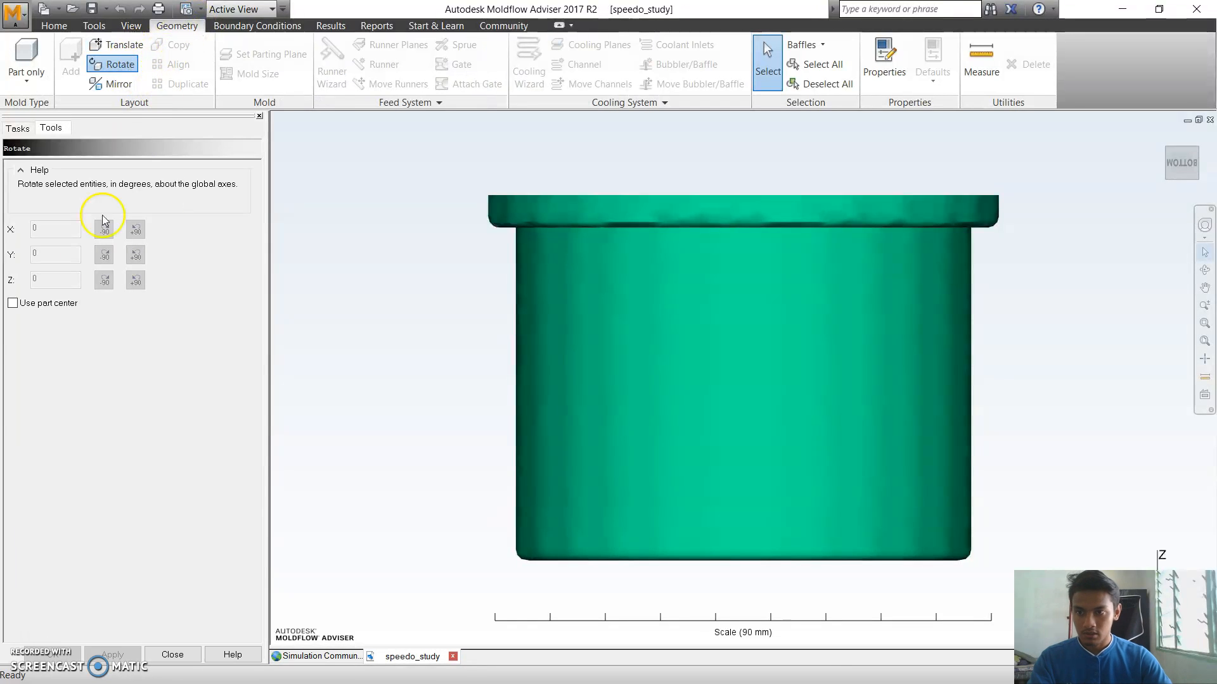
click(12, 303)
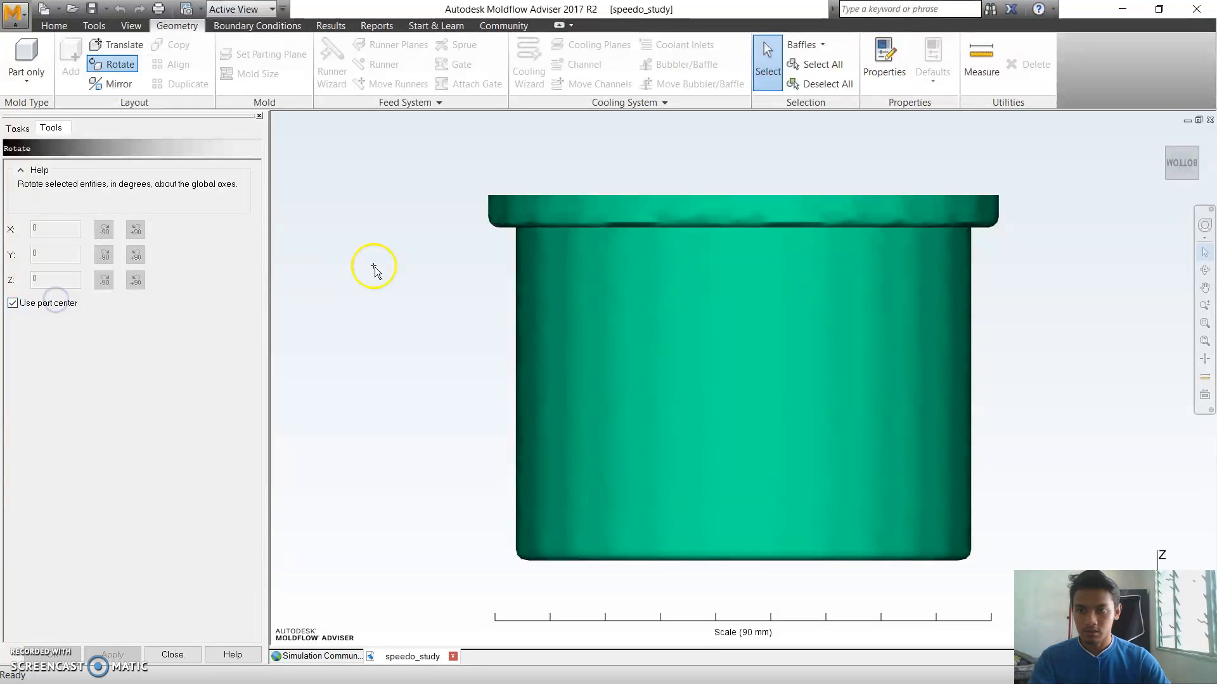
click(691, 276)
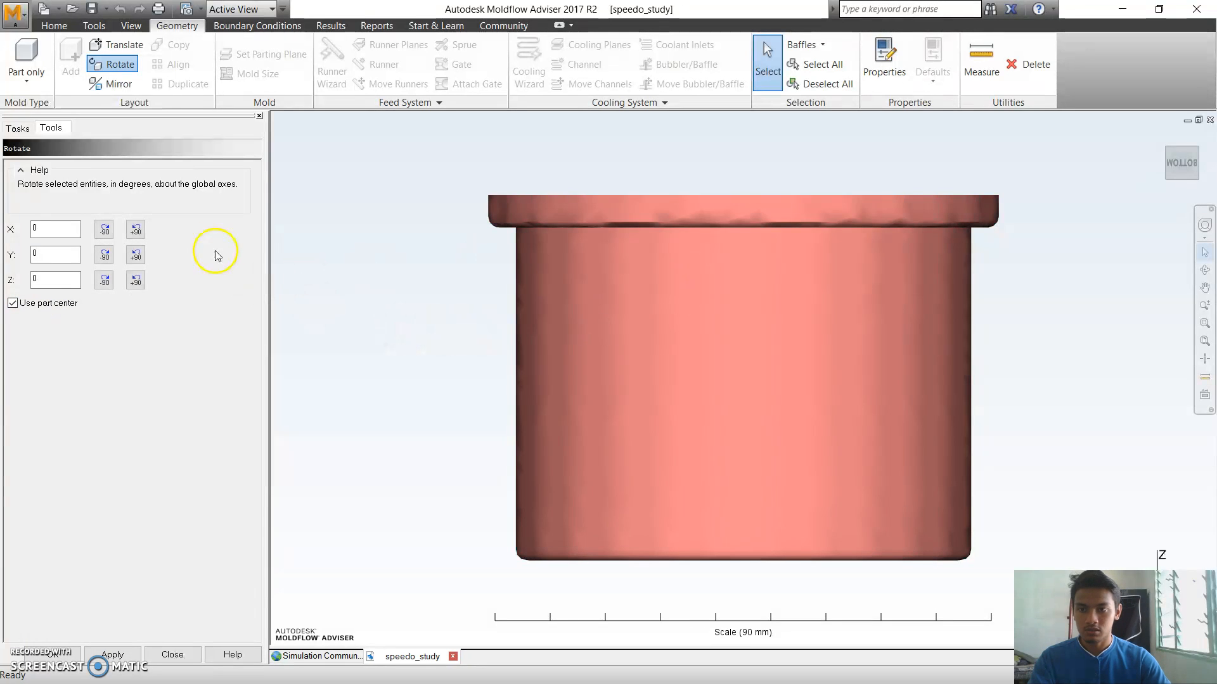
click(136, 230)
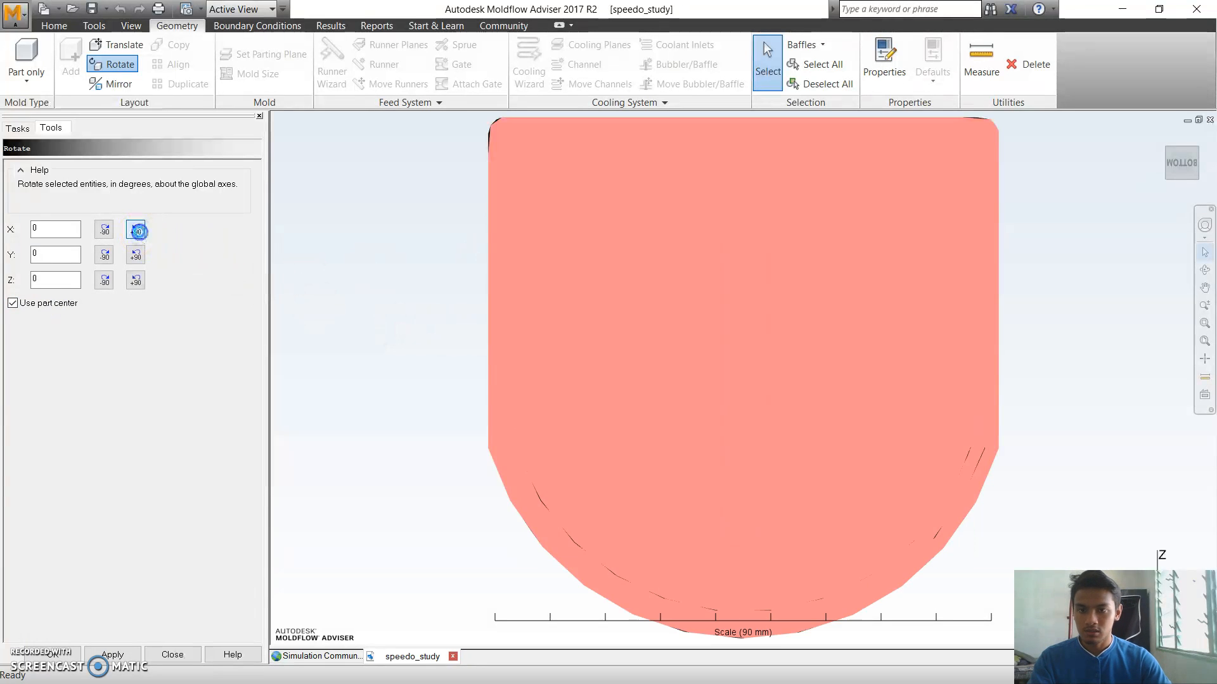
click(137, 230)
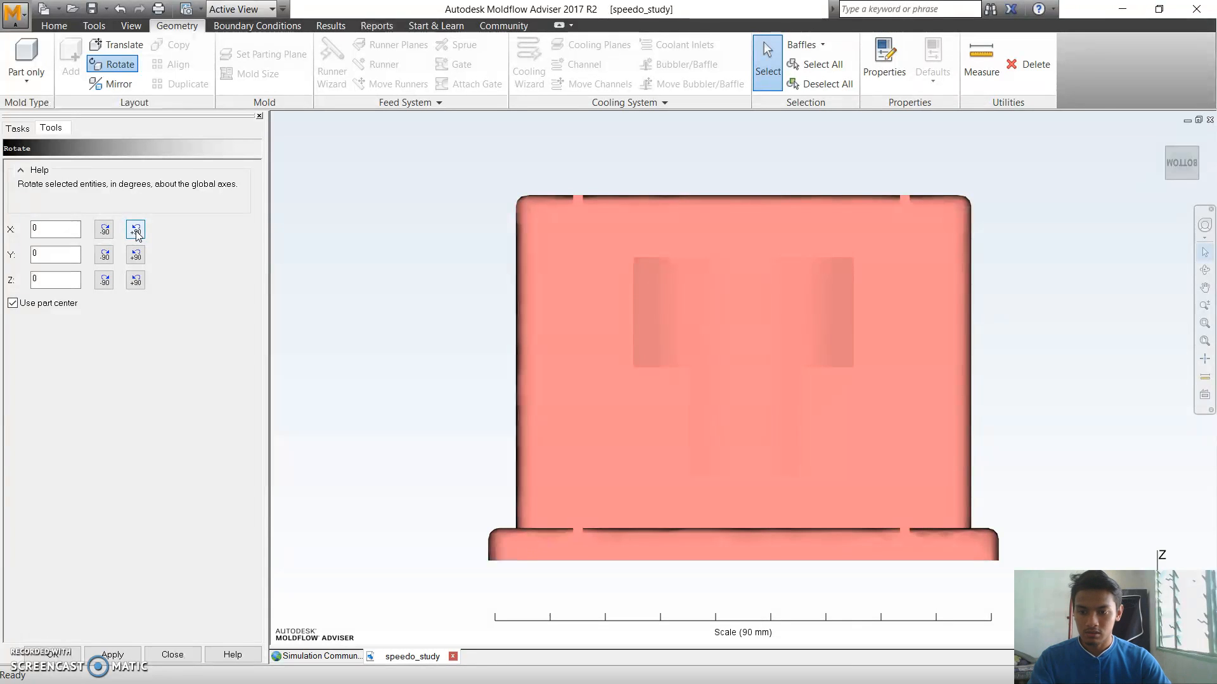
click(104, 655)
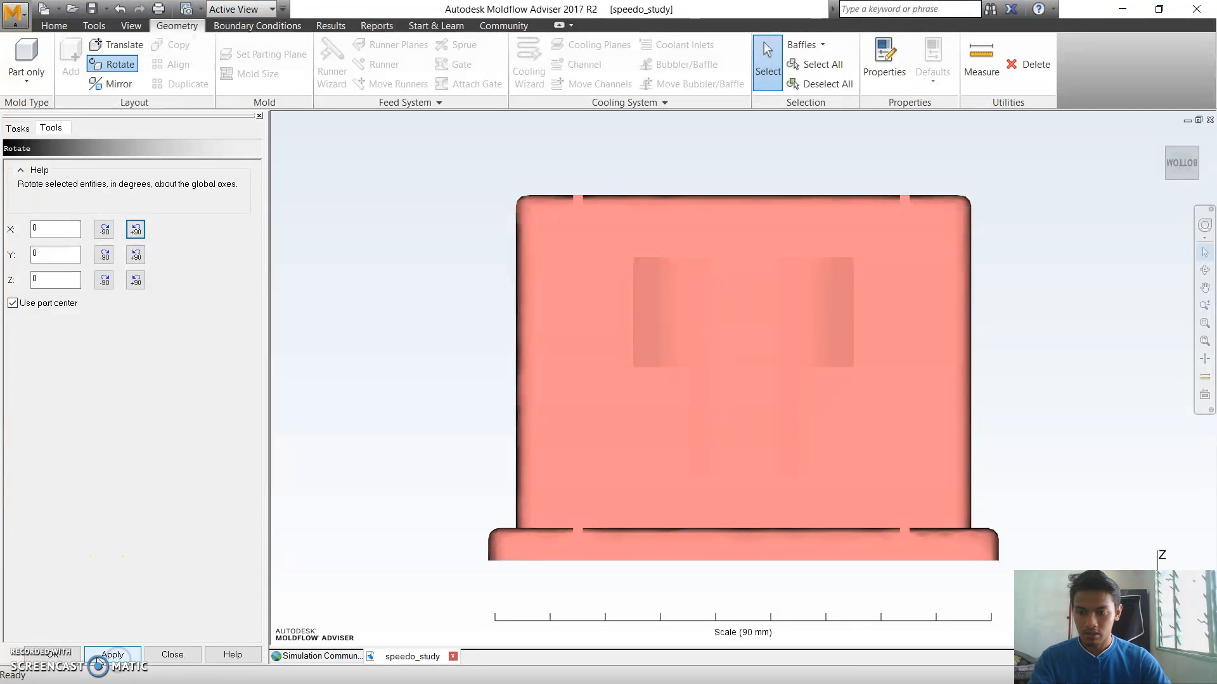
click(50, 654)
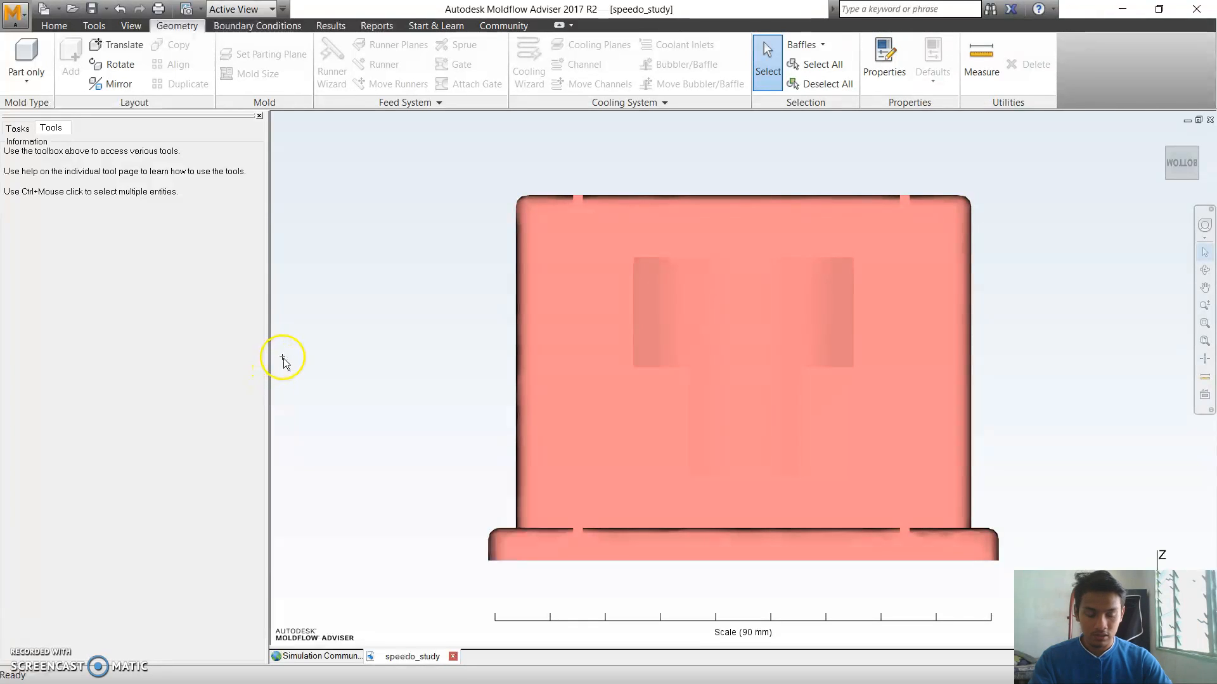
Place one injection location near the middle of the part's outer rim, as seen from the top view, and finish setting injection locations
mouse_move(1185, 189)
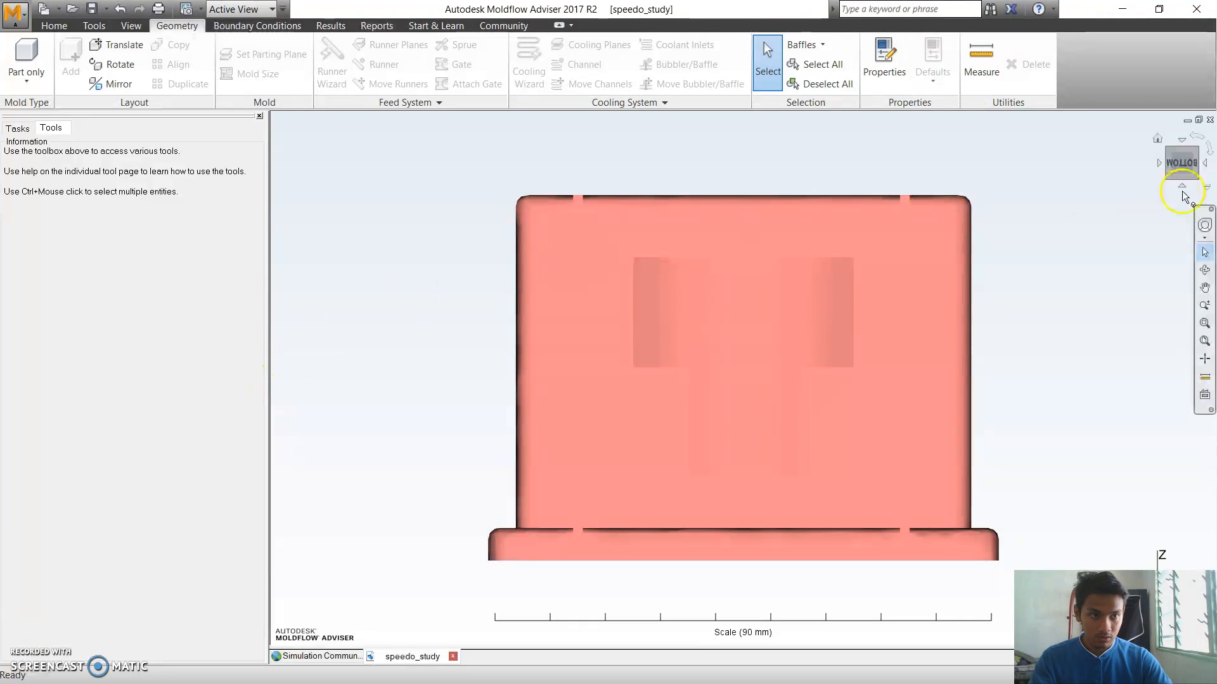
click(1184, 188)
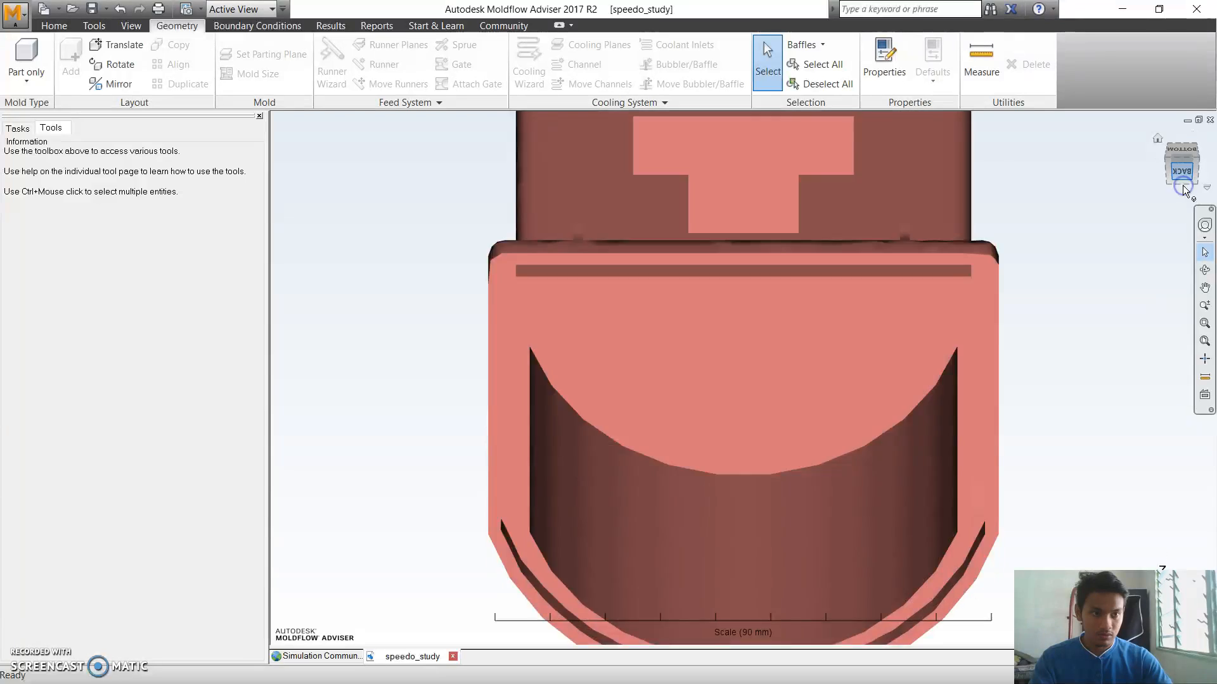
click(1184, 187)
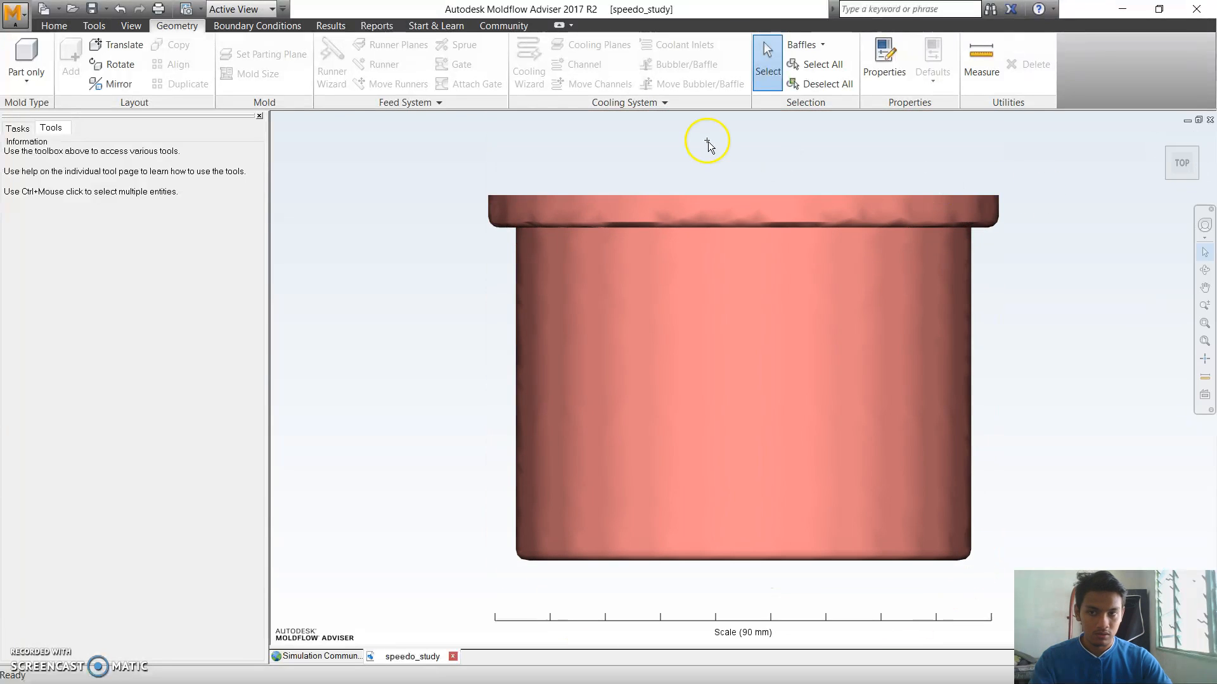
click(54, 25)
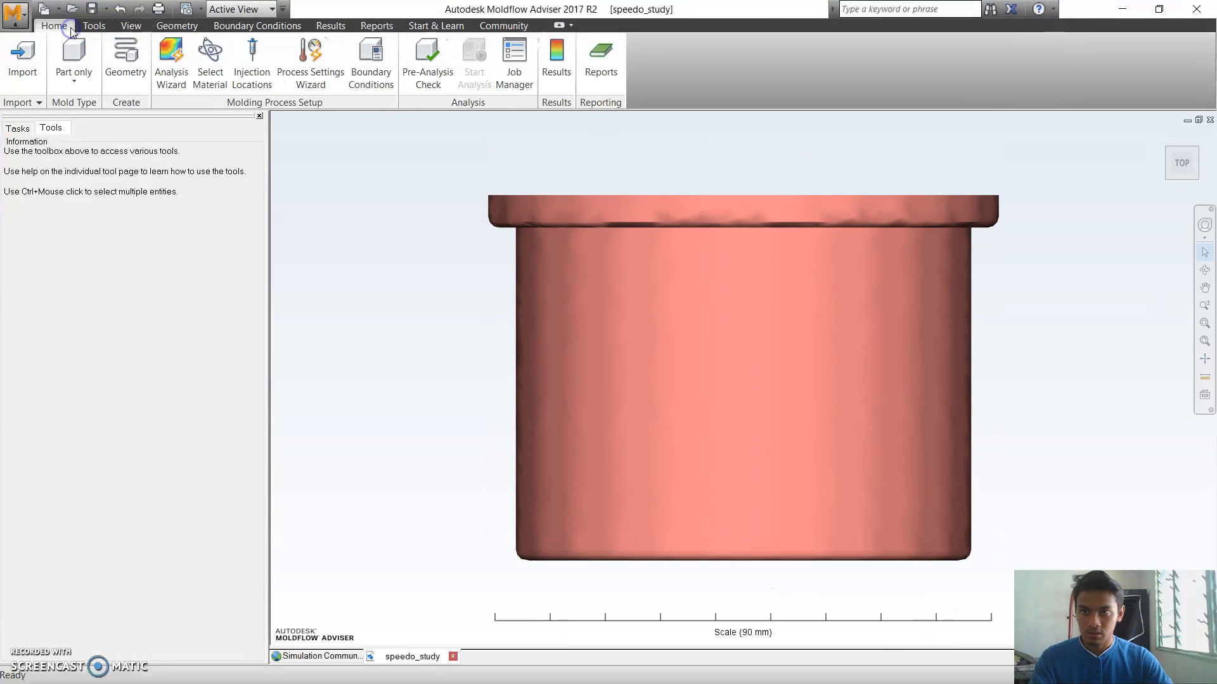
click(247, 76)
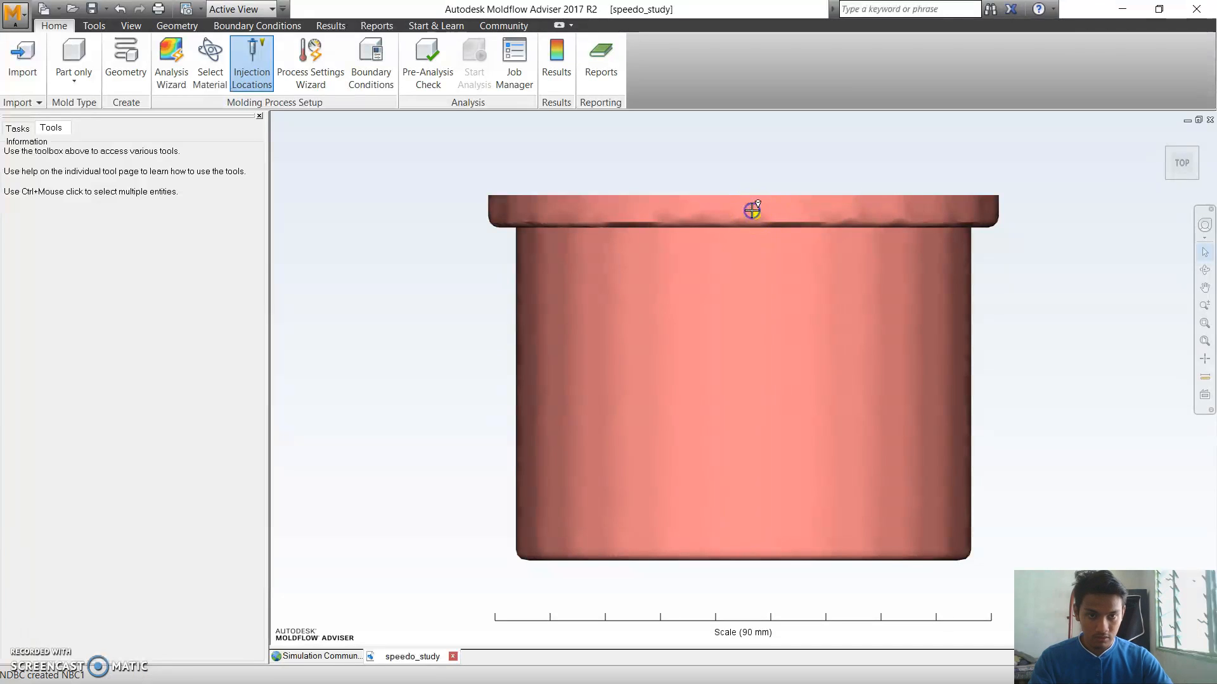
click(752, 215)
right_click(753, 216)
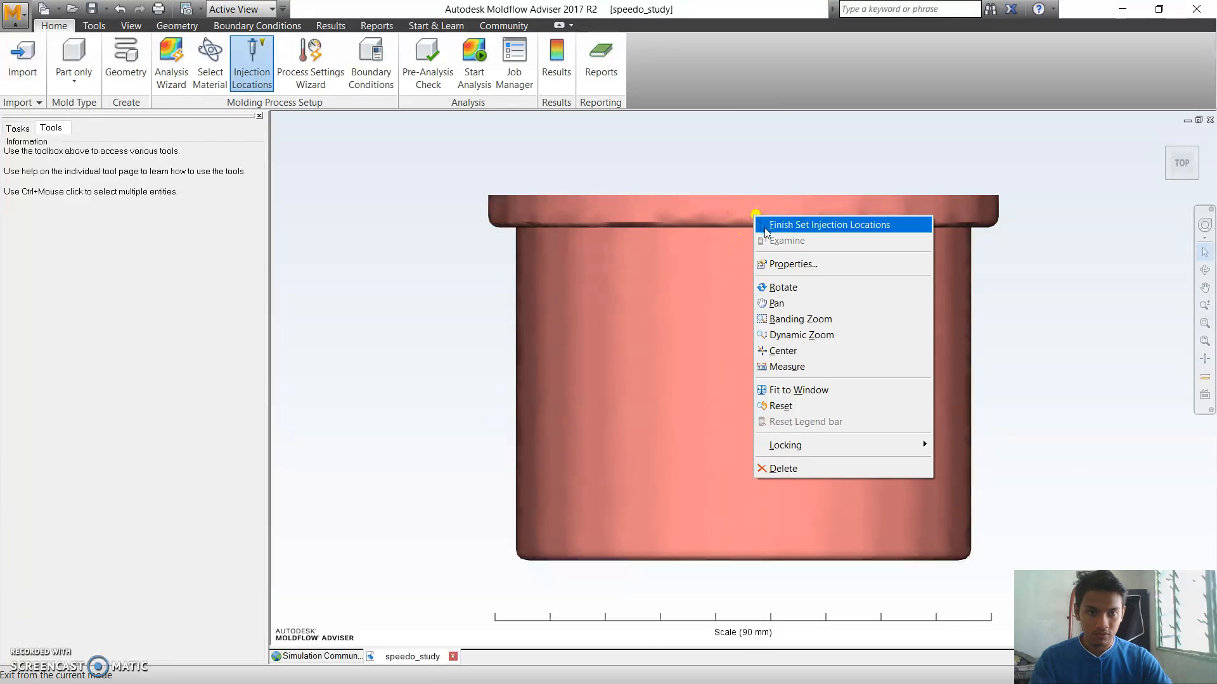
click(771, 226)
click(661, 214)
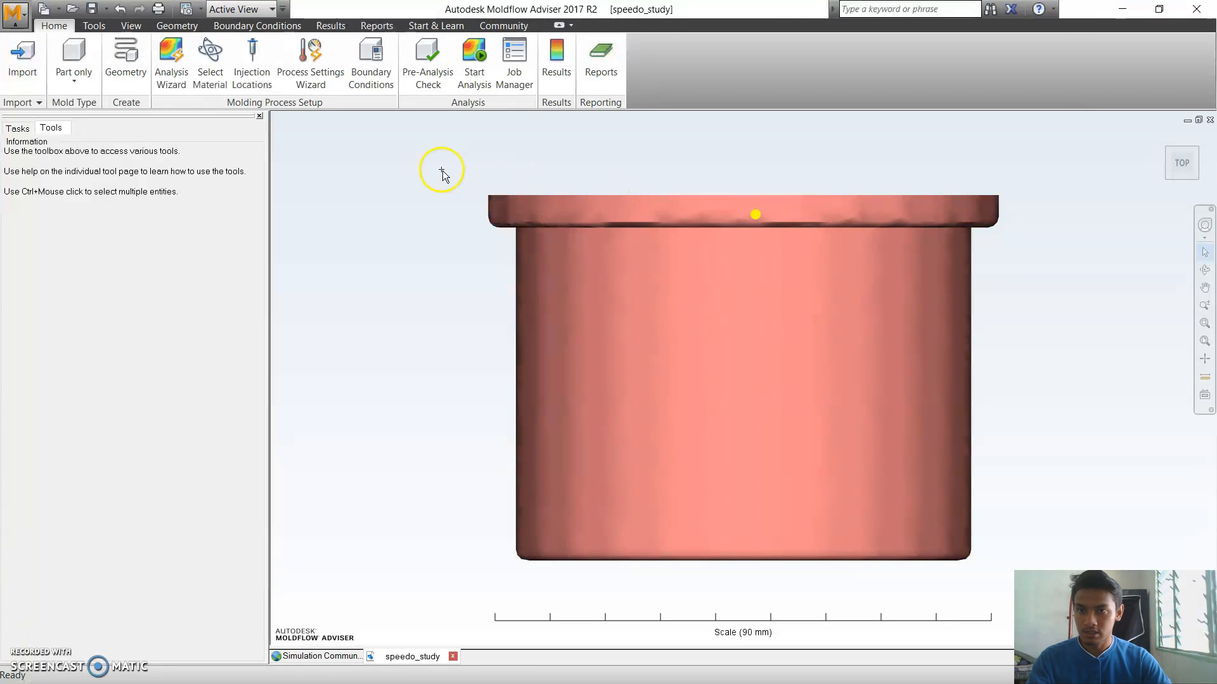
Change the mold type to Single cavity
click(79, 85)
click(96, 137)
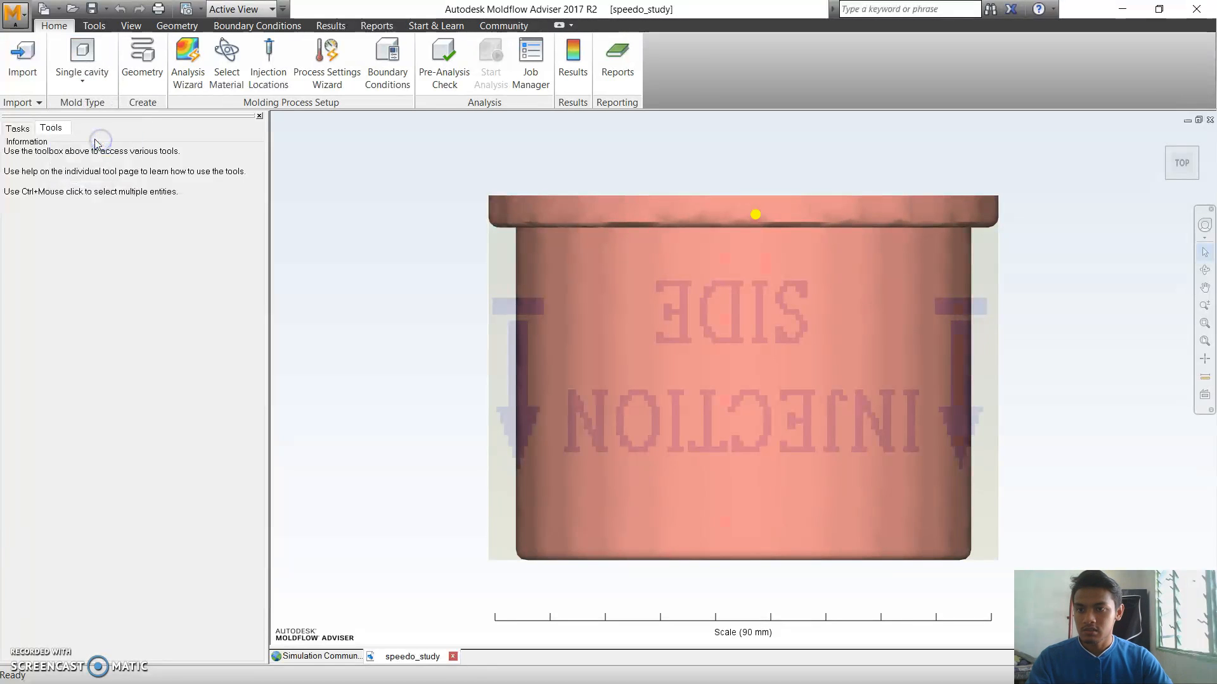
click(83, 83)
Apply the default parting plane at its preset Z depth, with grid display and snap to grid enabled
click(191, 28)
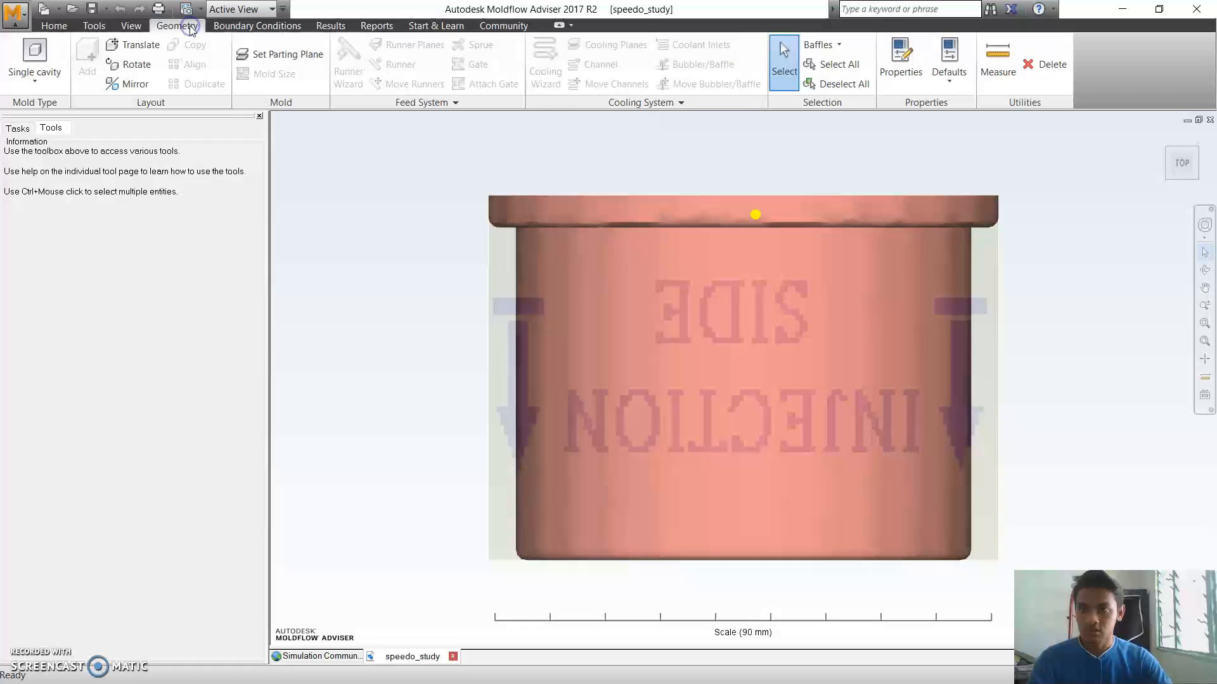
click(259, 59)
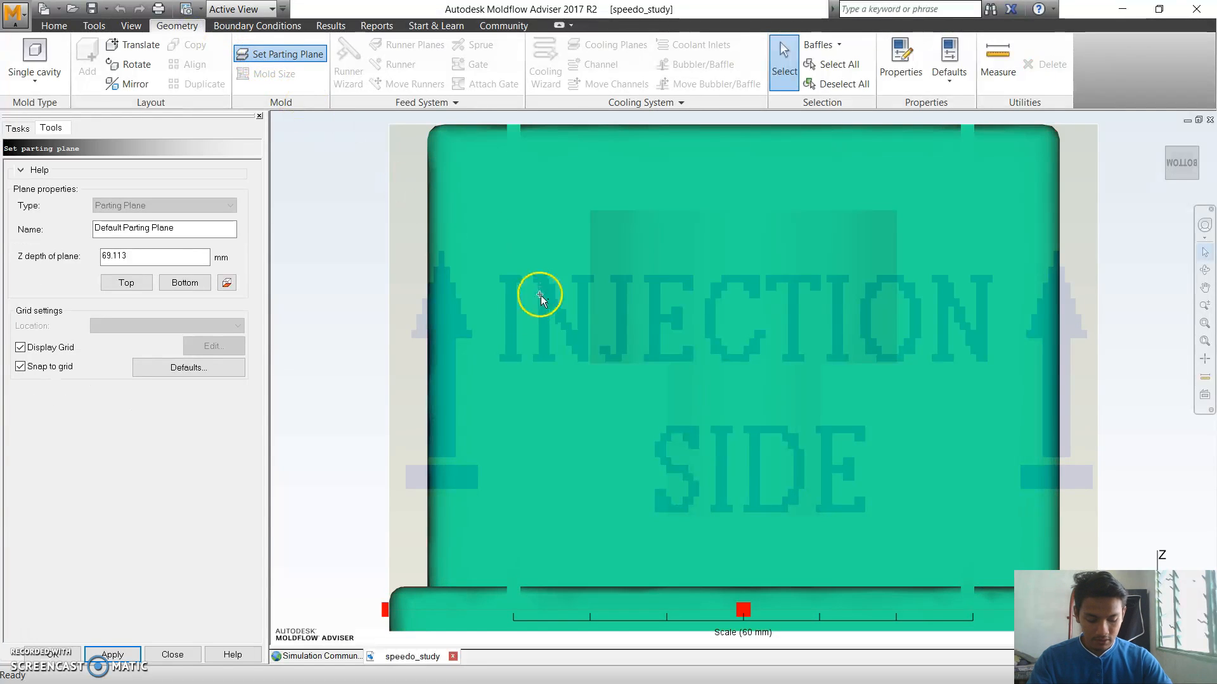
click(22, 348)
click(21, 348)
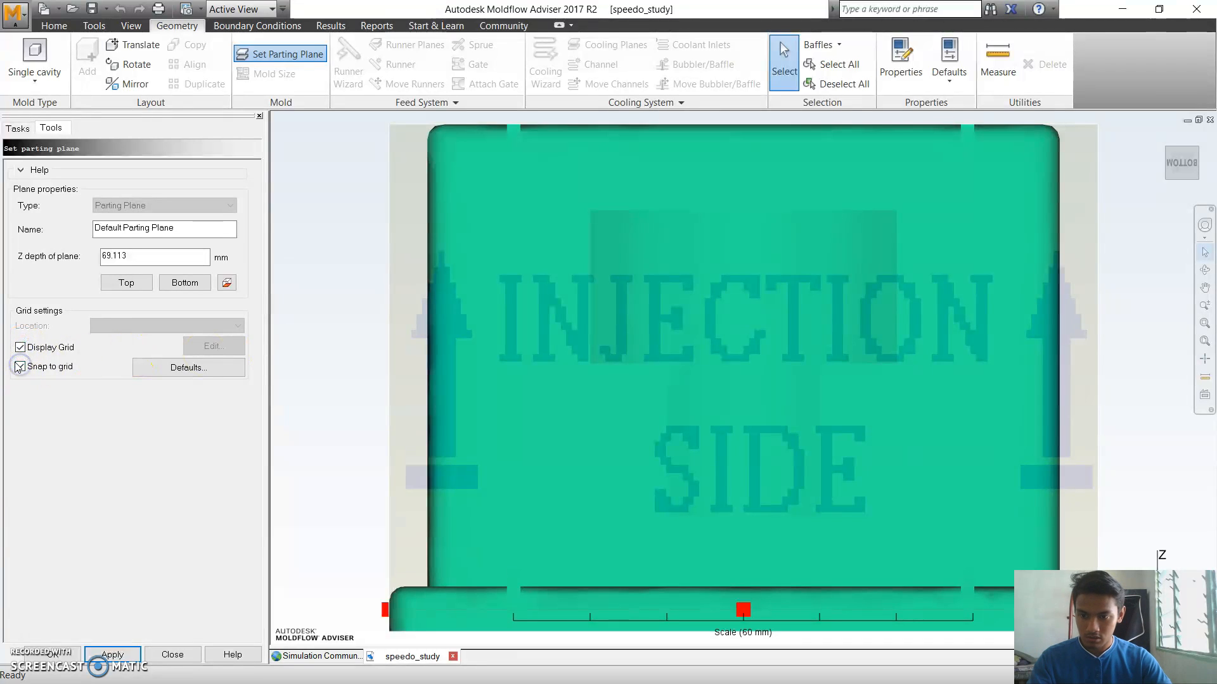
click(108, 654)
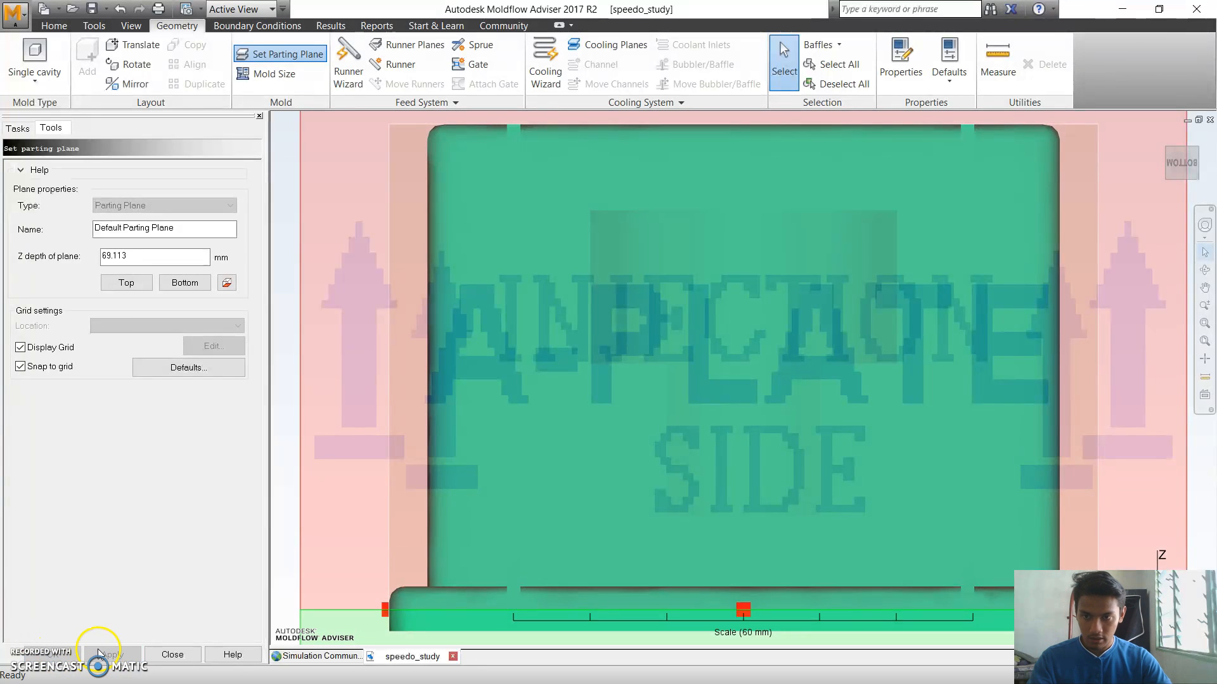
click(172, 655)
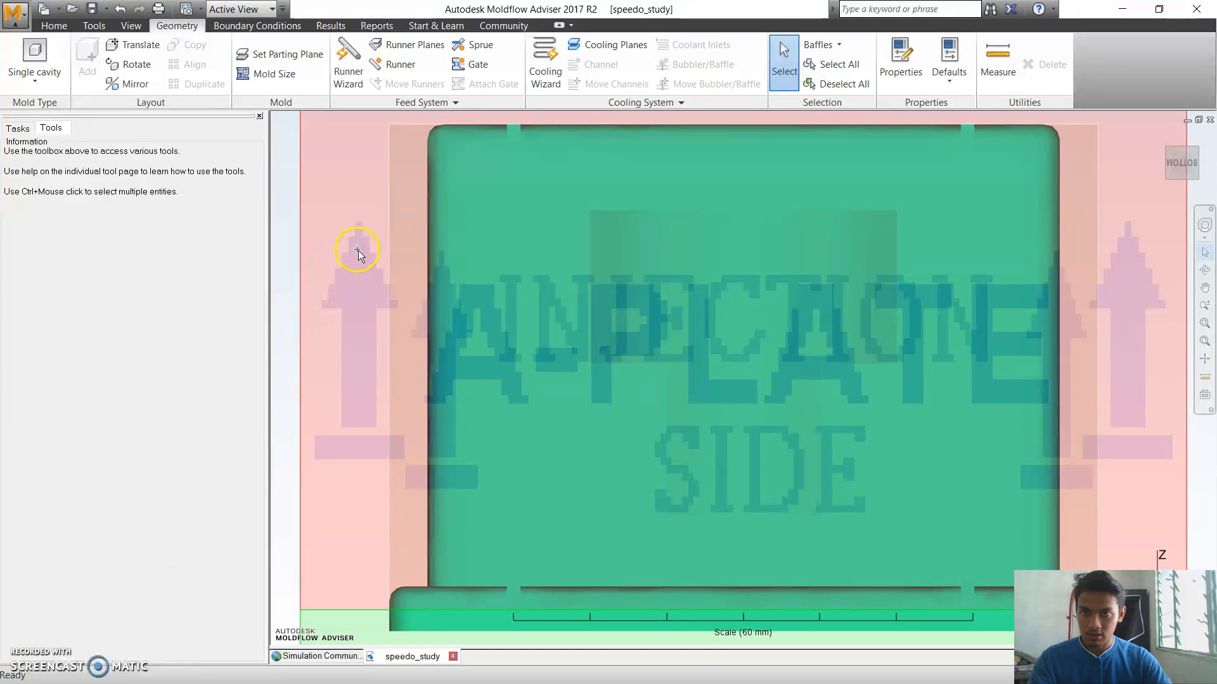
Turn off symmetric offsets in the mold size settings and set both the -X and +X offsets to 50 mm
click(272, 78)
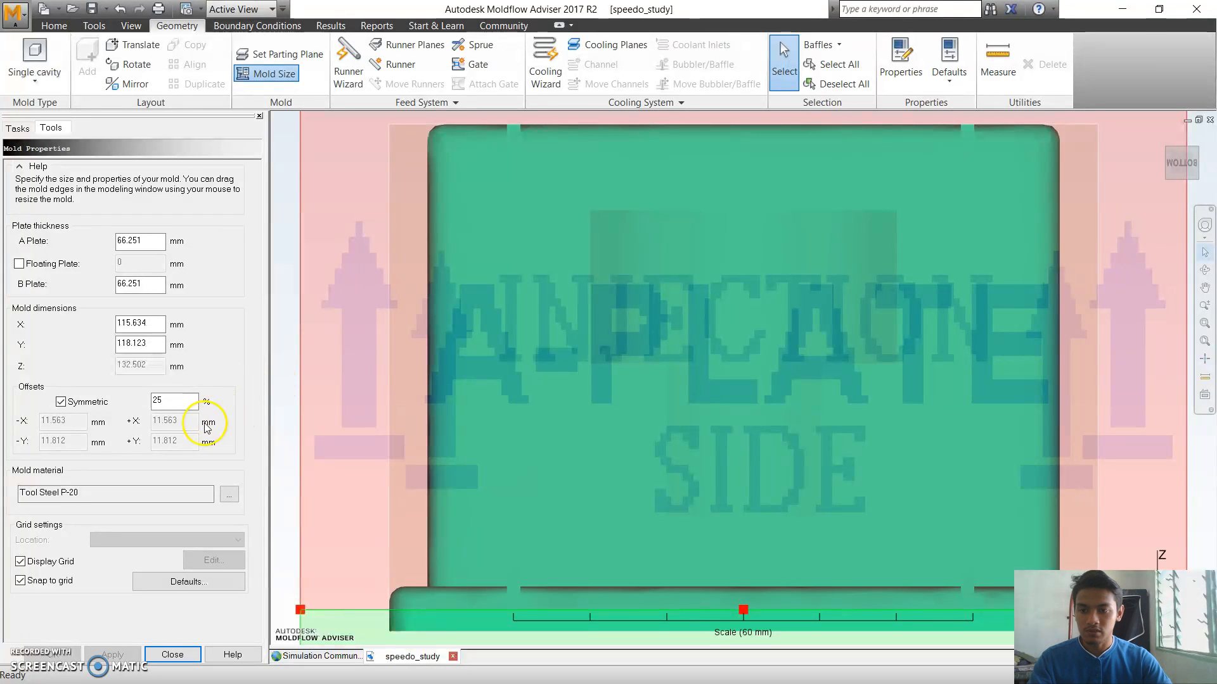
click(60, 401)
double_click(58, 420)
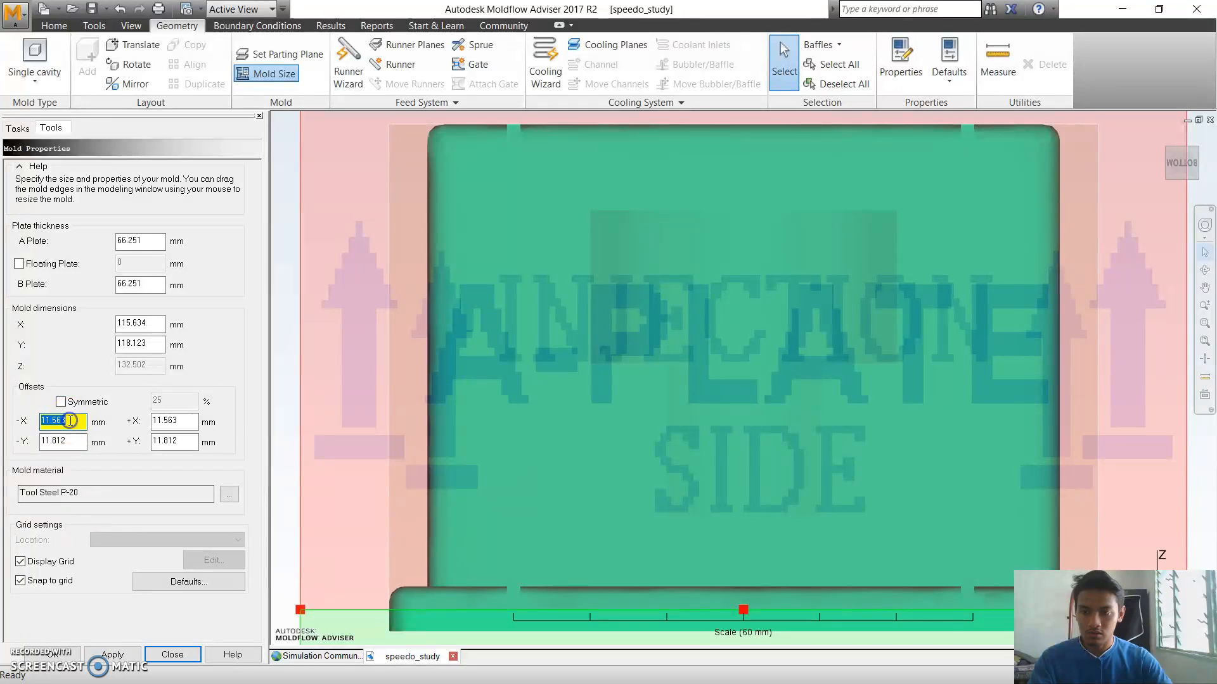
text(50)
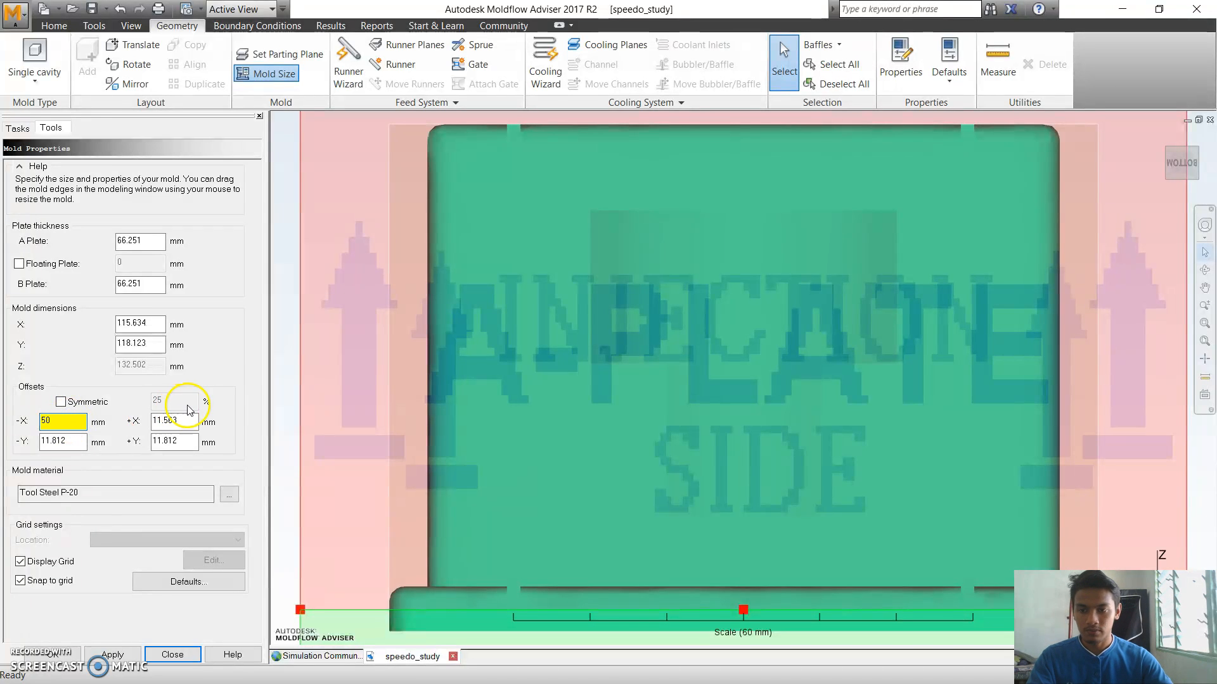
click(185, 417)
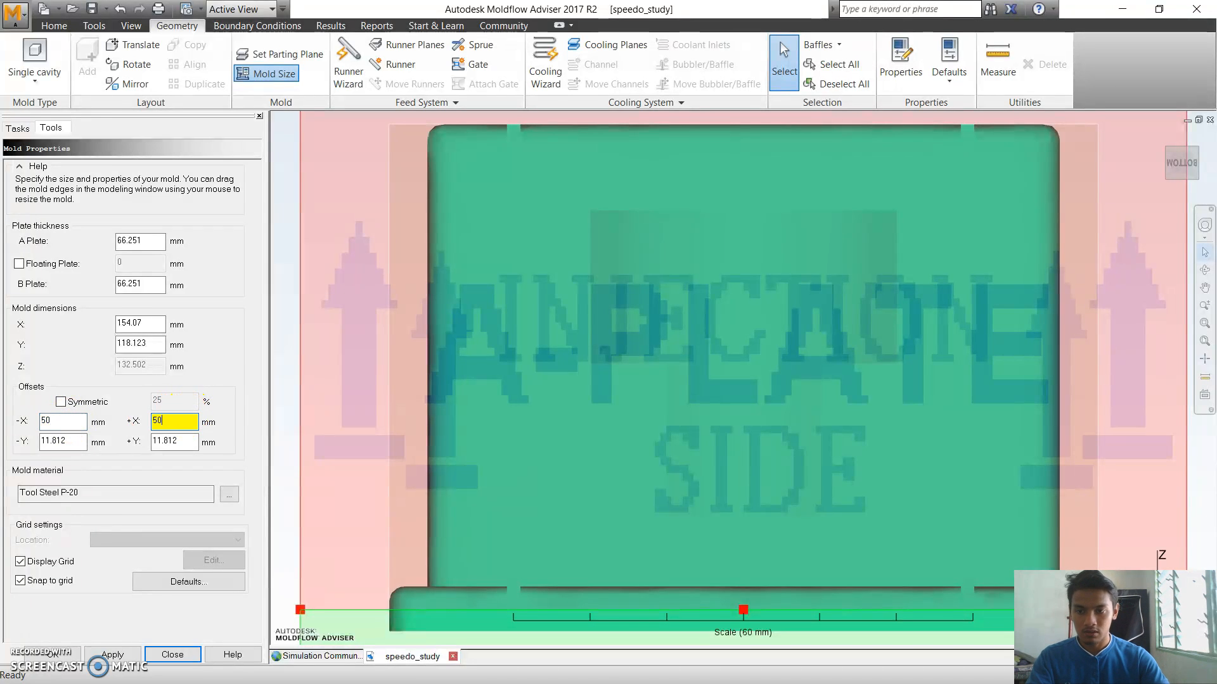
key(Caps_Lock)
key(Caps_Lock)
key(Tab)
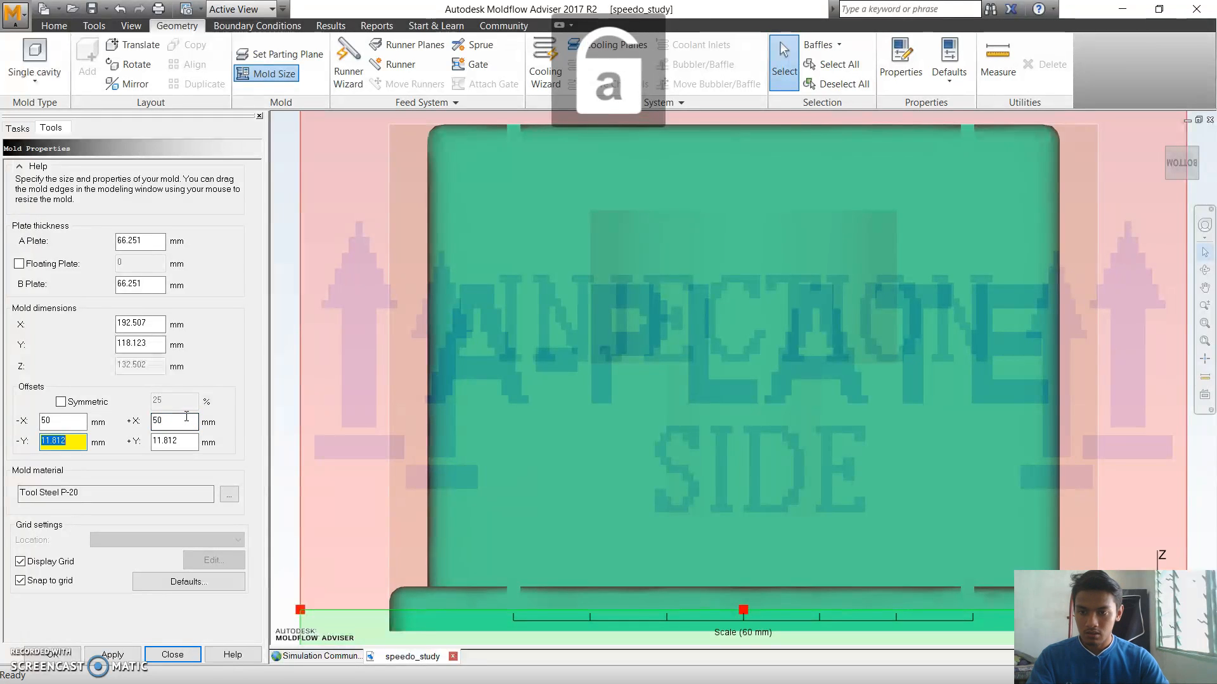
Set the mold's -Y offset to 50 mm and its +Y offset to 30 mm, and apply the size
text(50)
key(Tab)
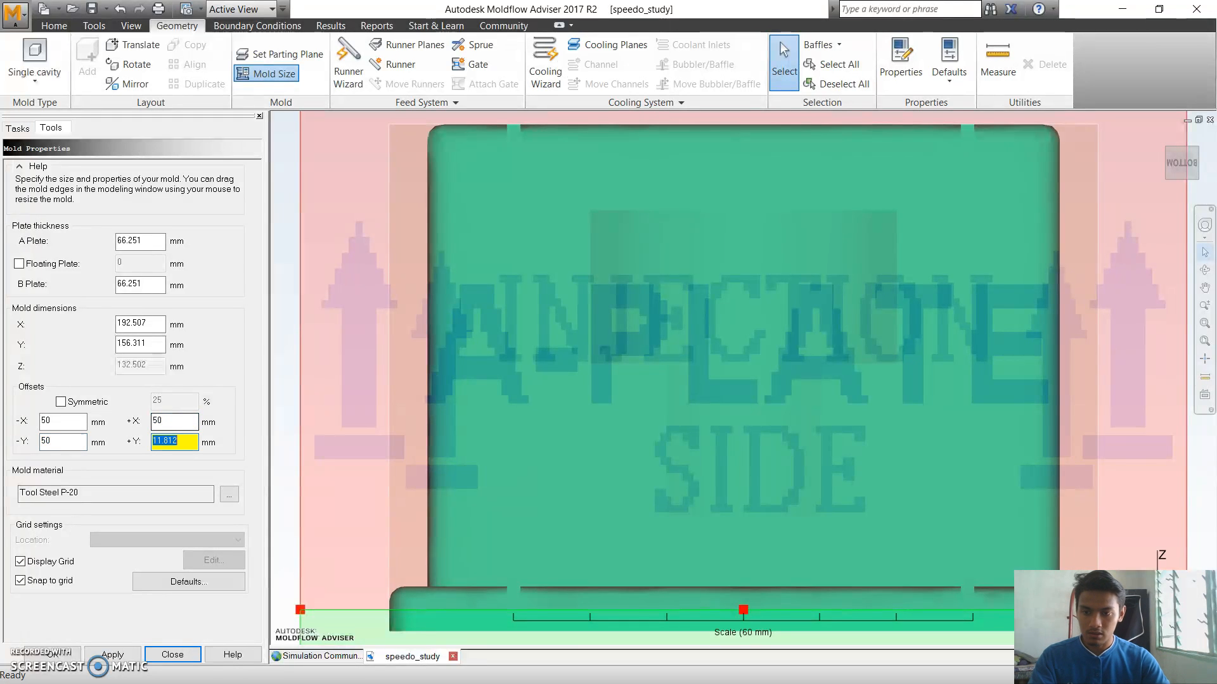
text(30)
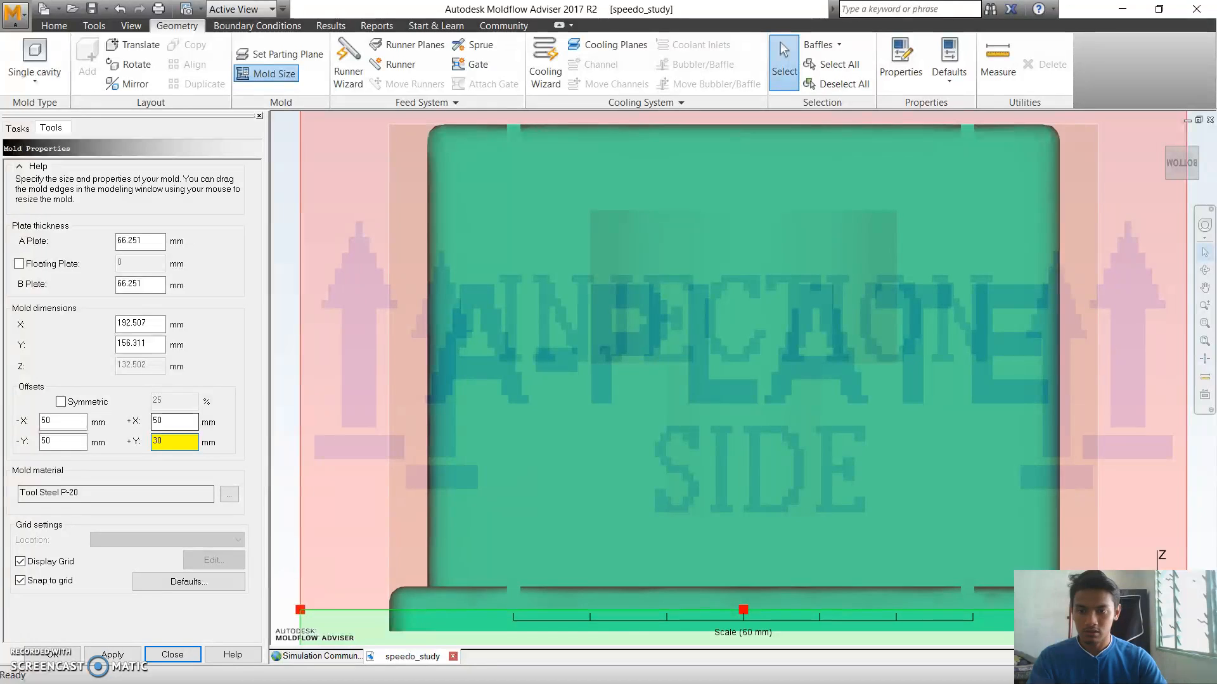
click(102, 661)
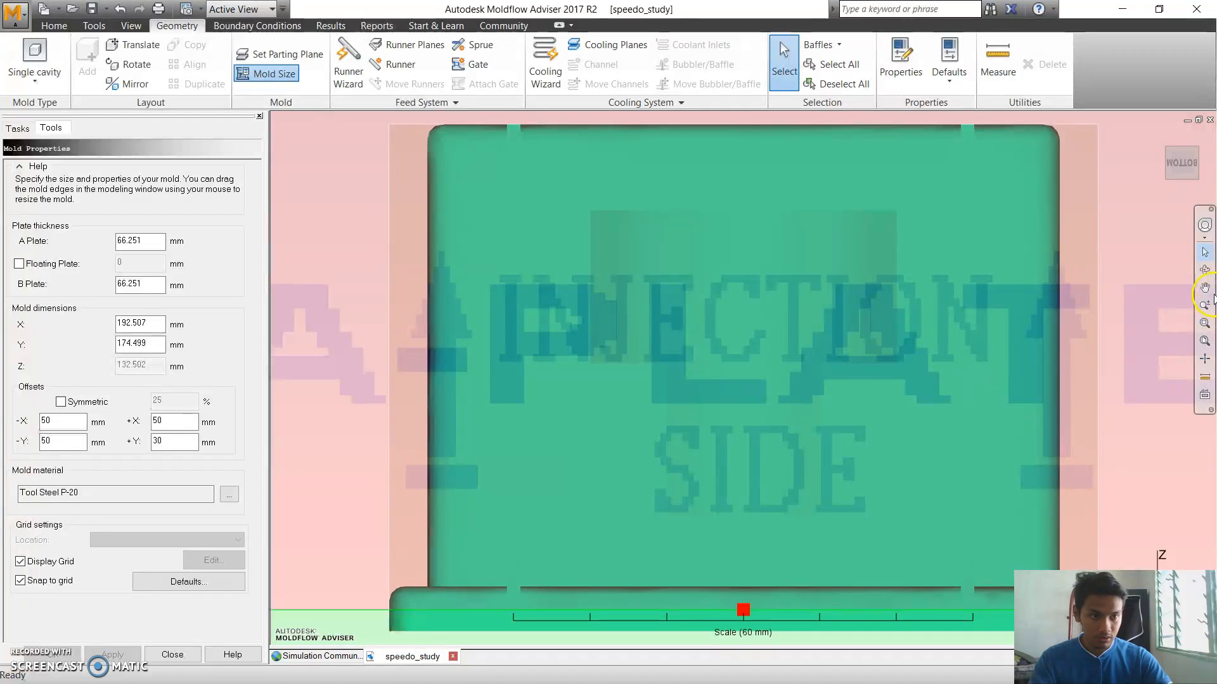
Set the B plate thickness to 30 mm, apply it and finish the mold size settings
click(1204, 305)
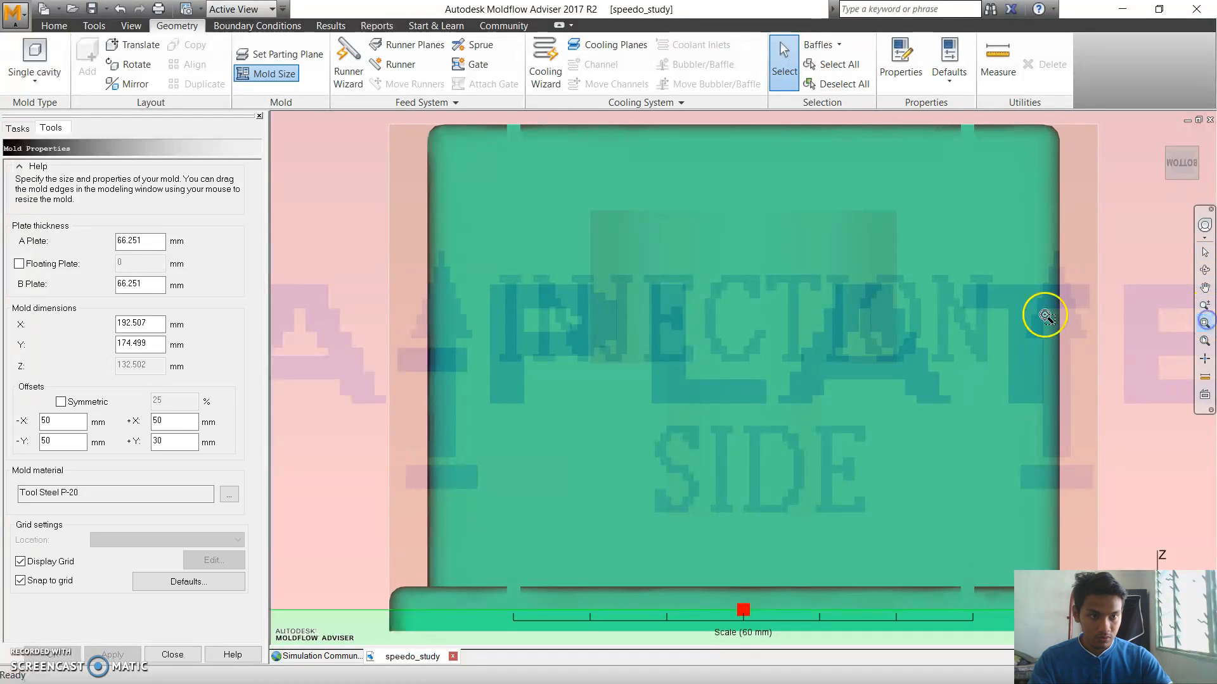
scroll(851, 350, up, 4)
scroll(849, 351, down, 9)
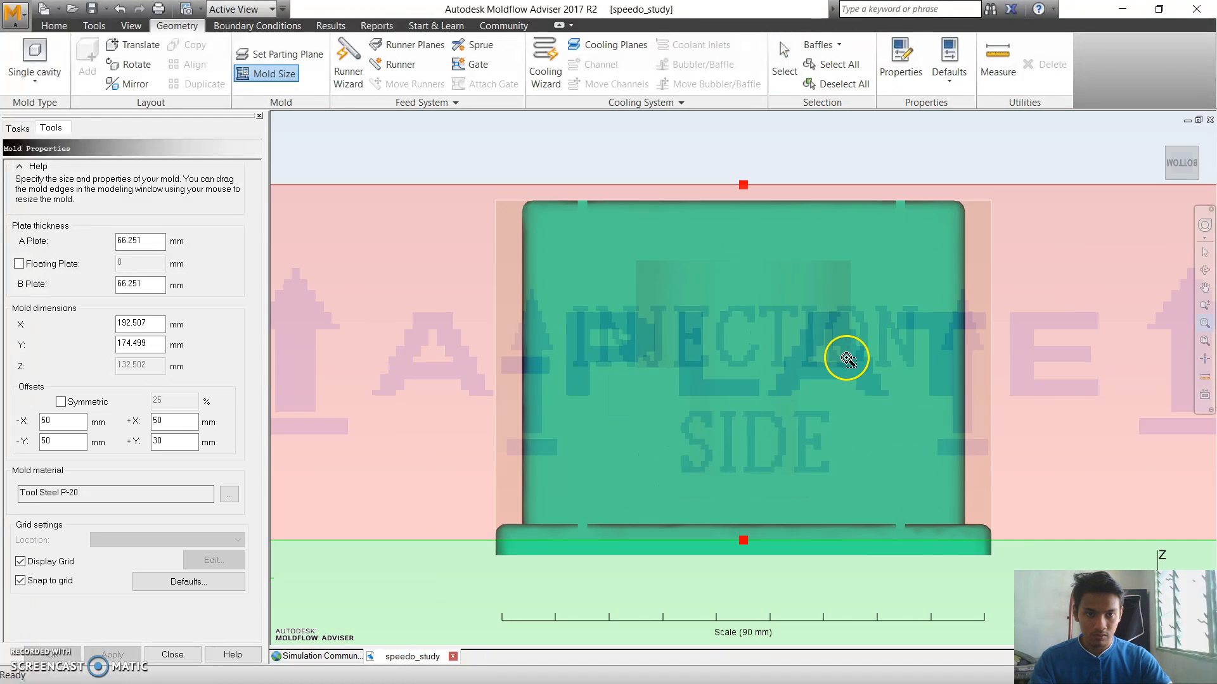
scroll(841, 366, down, 2)
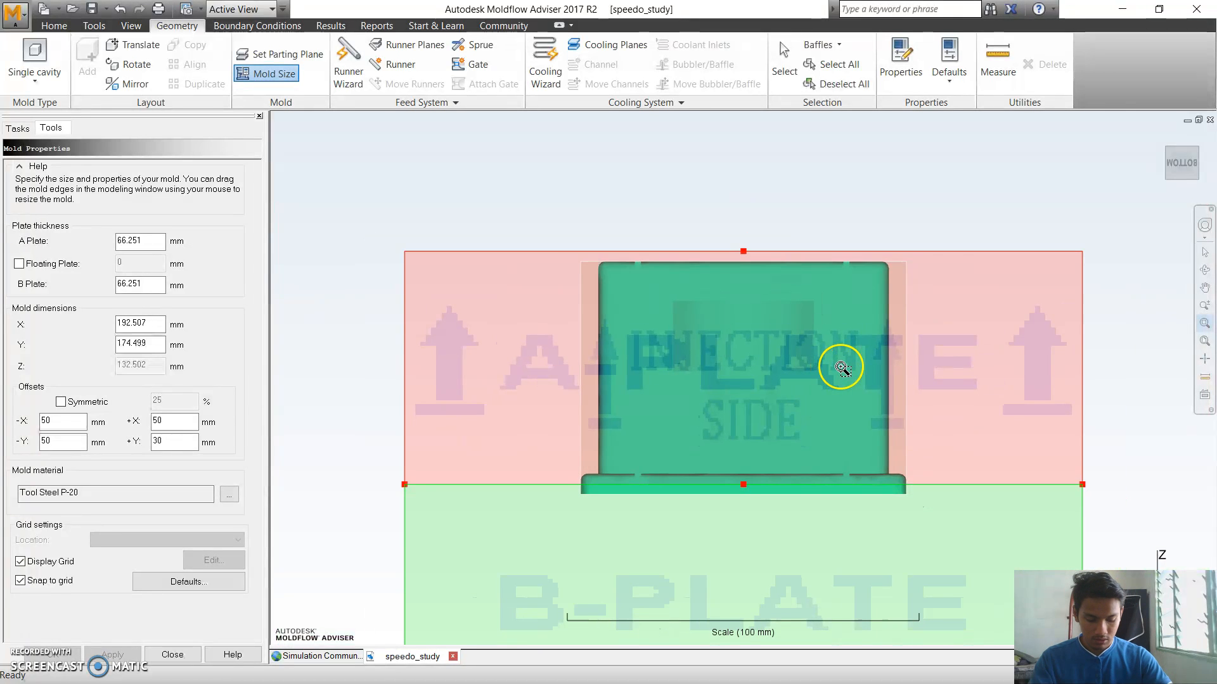
scroll(846, 372, down, 1)
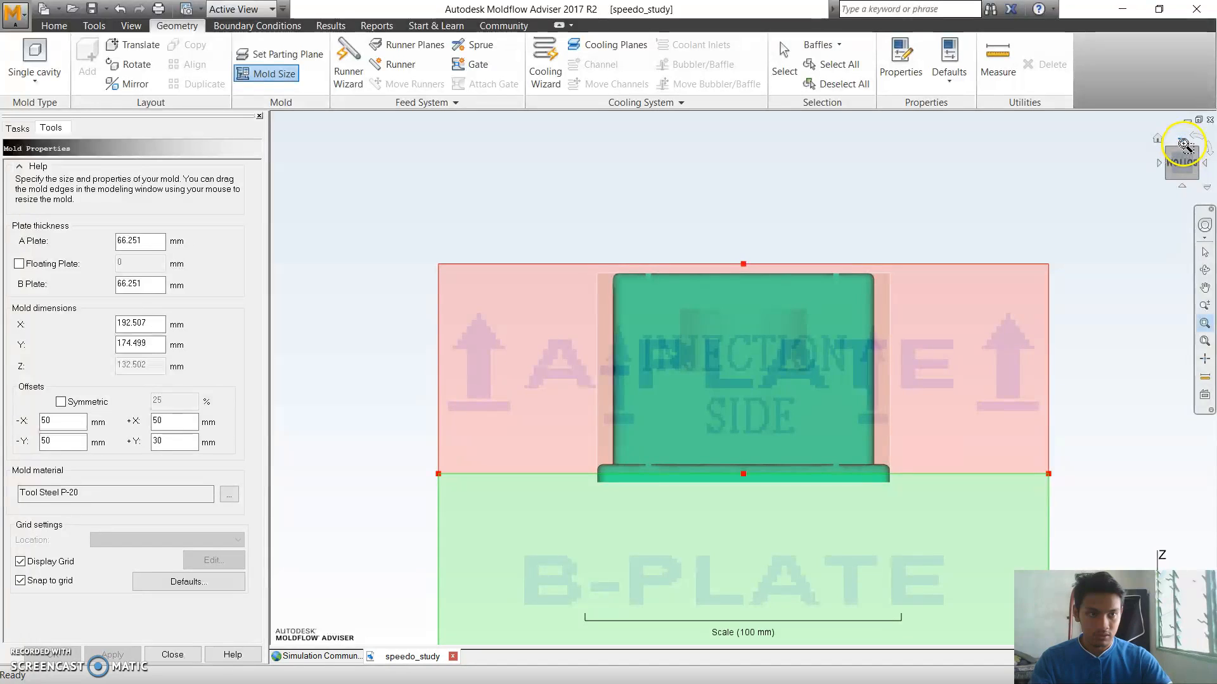
click(1185, 142)
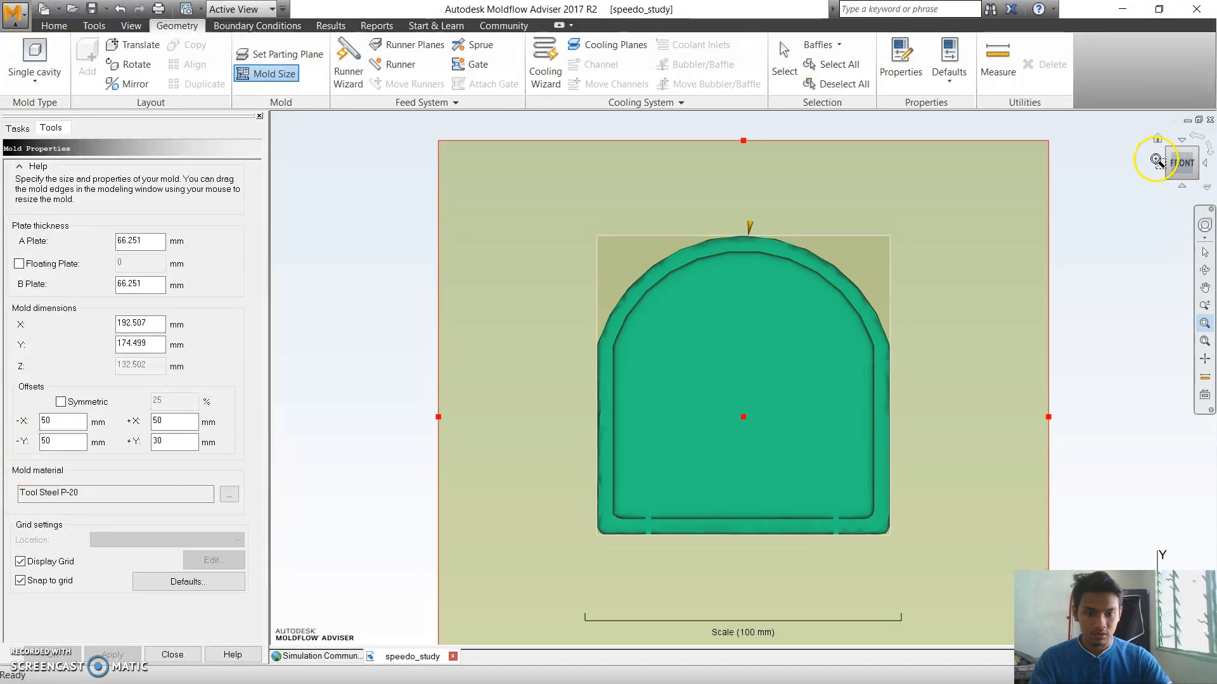
scroll(885, 379, down, 1)
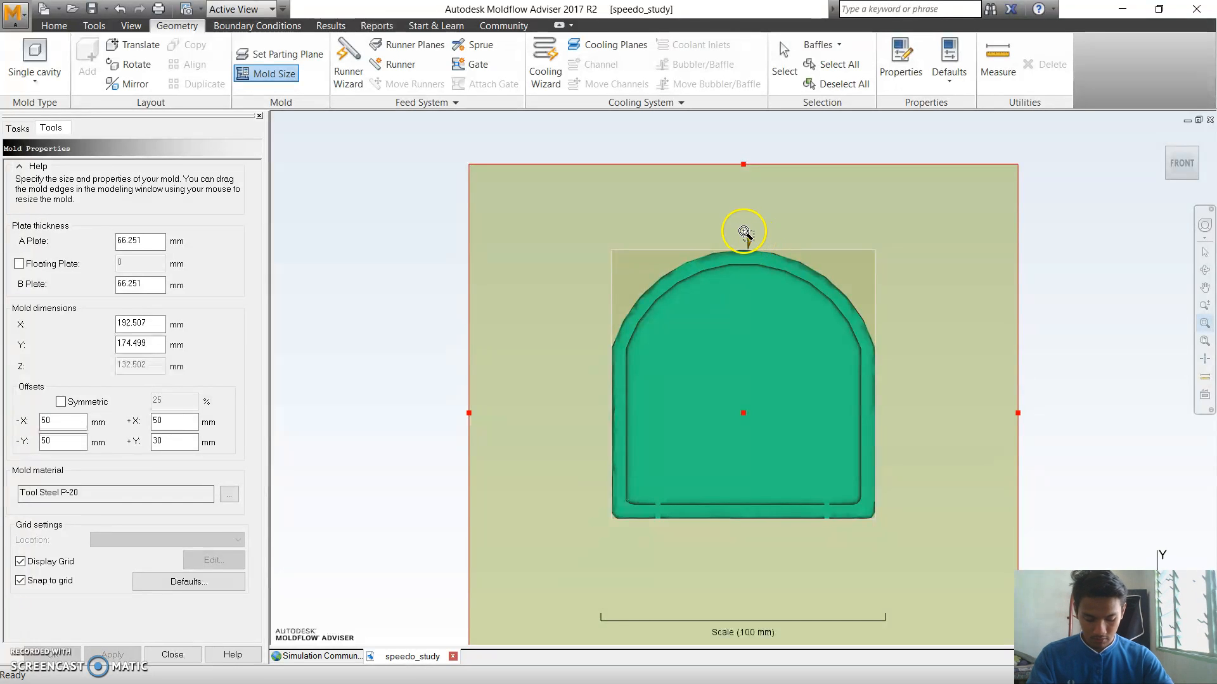
double_click(154, 242)
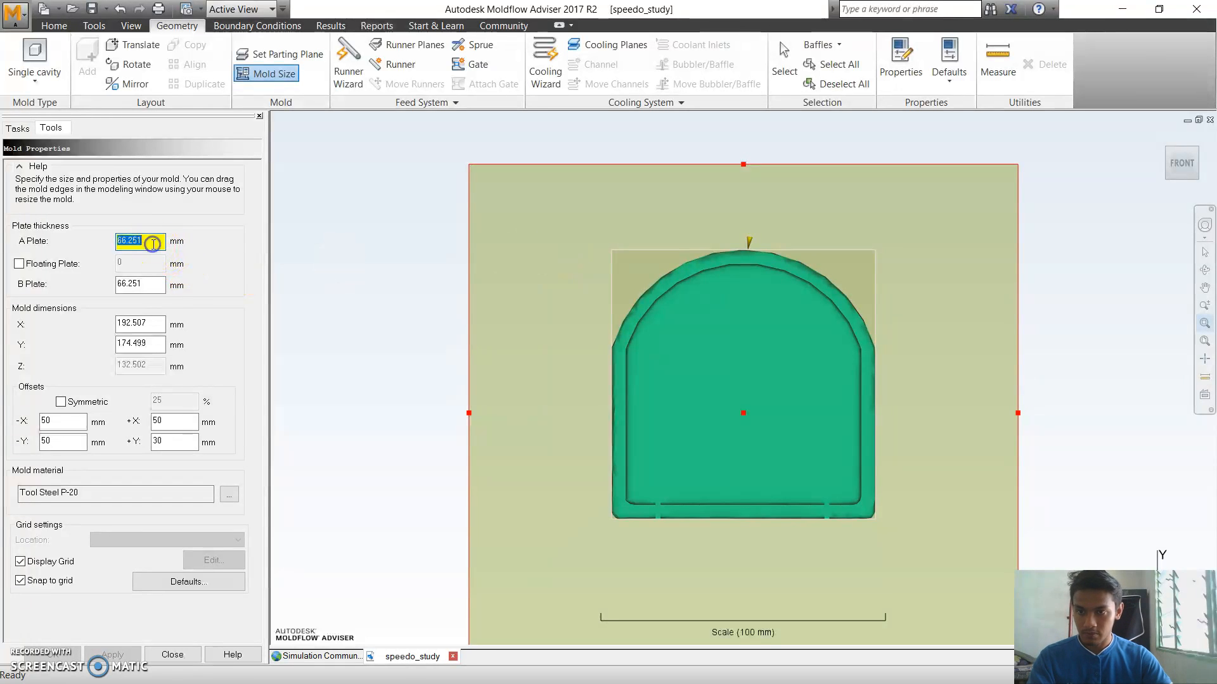
text(95)
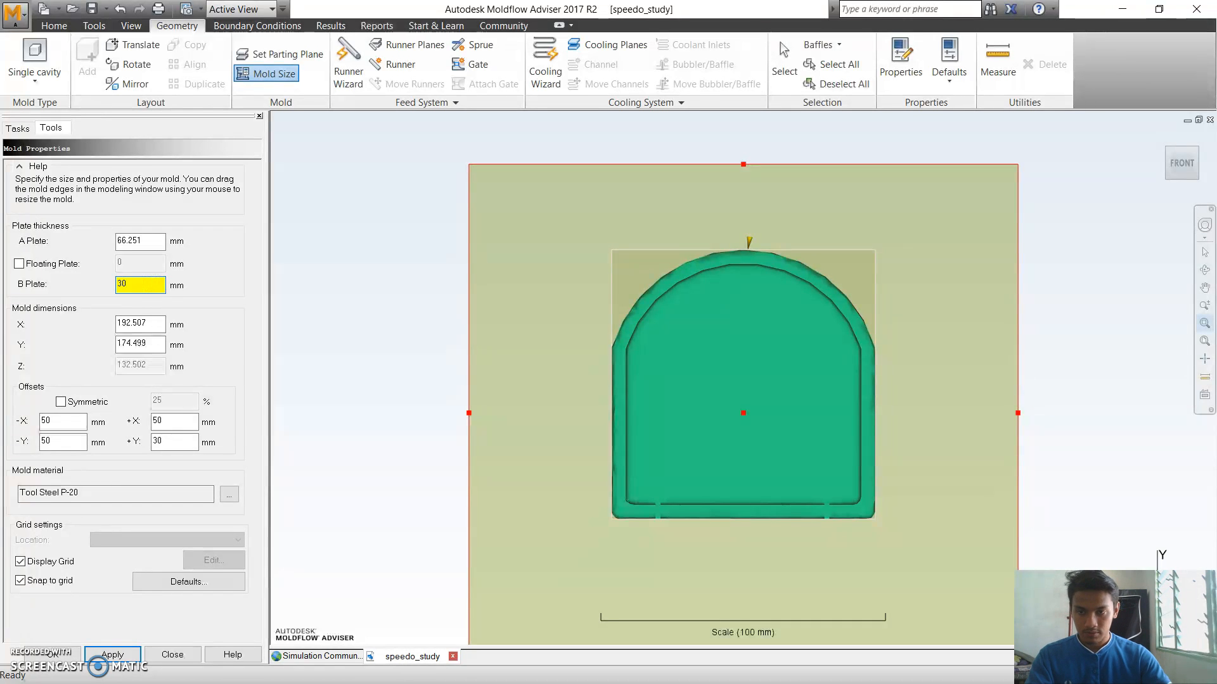
click(104, 654)
click(158, 654)
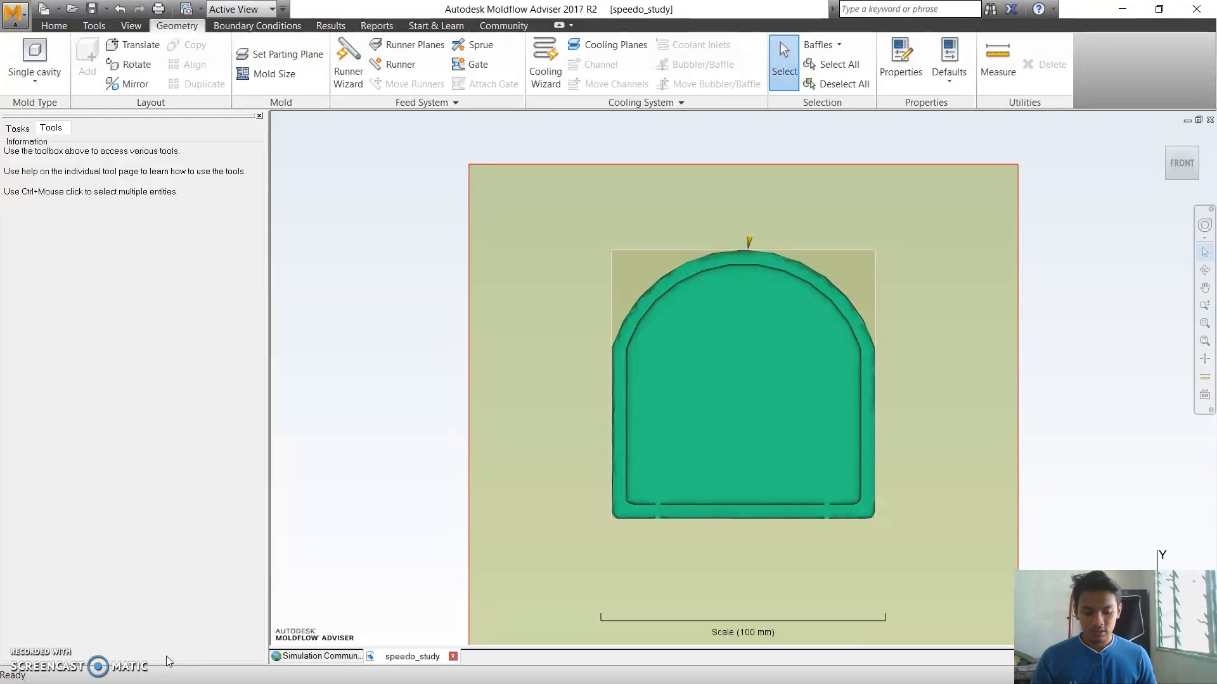
click(201, 298)
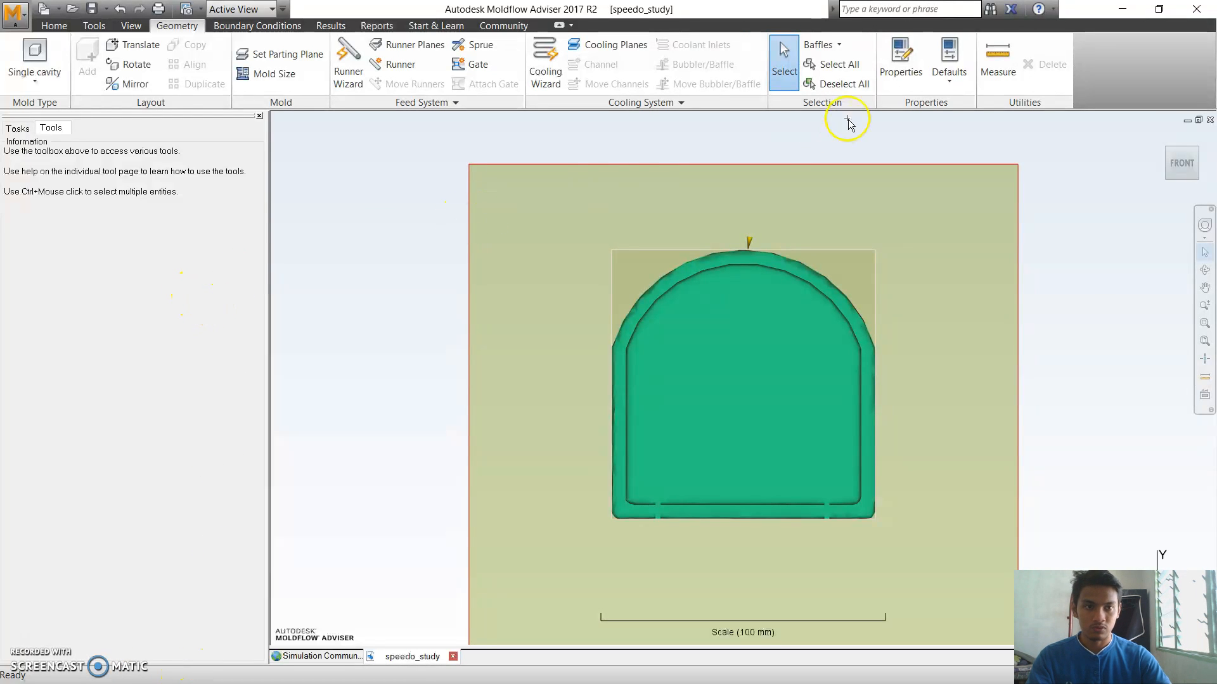
Confirm the default sprue properties as Cold, Circular Tapered, with a 3 mm start diameter and a 5 mm end diameter
click(945, 85)
click(984, 200)
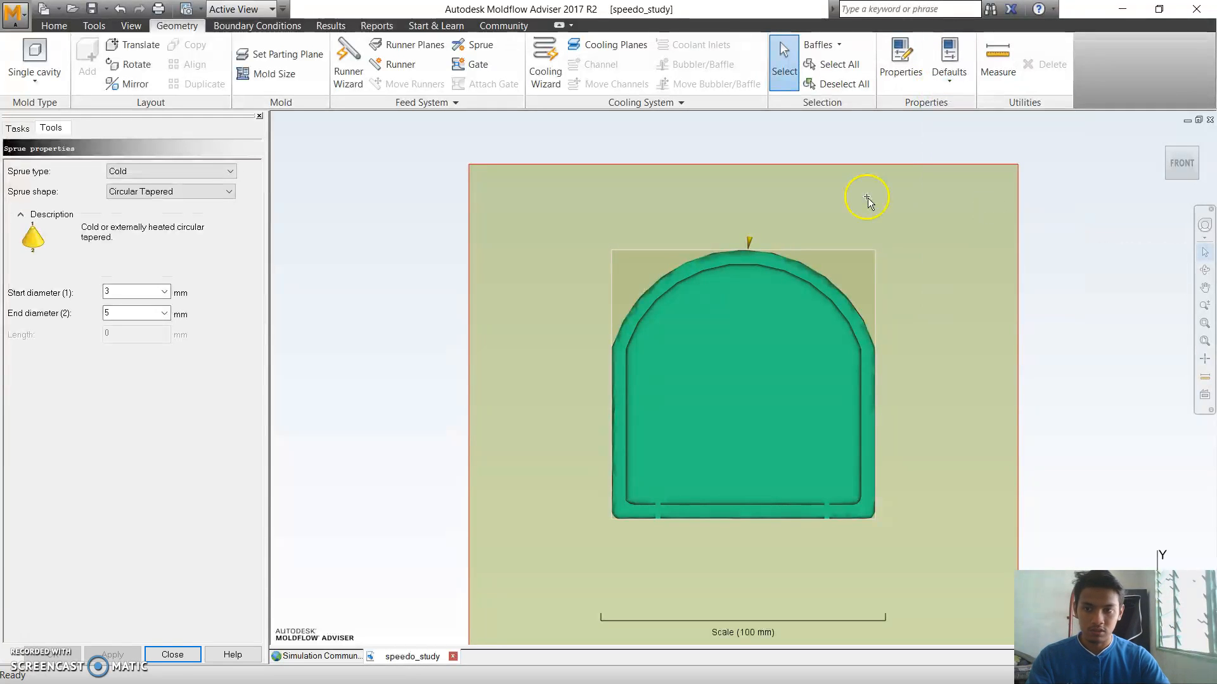
click(229, 171)
click(223, 172)
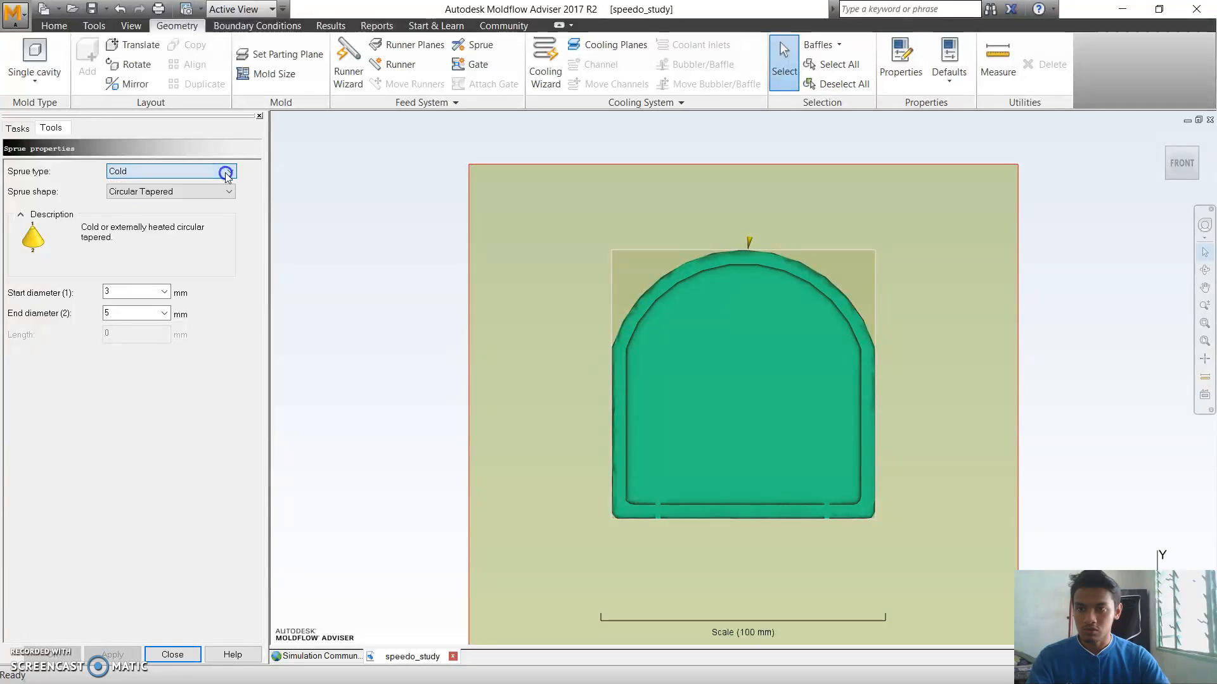
click(222, 175)
click(222, 192)
click(223, 192)
click(208, 214)
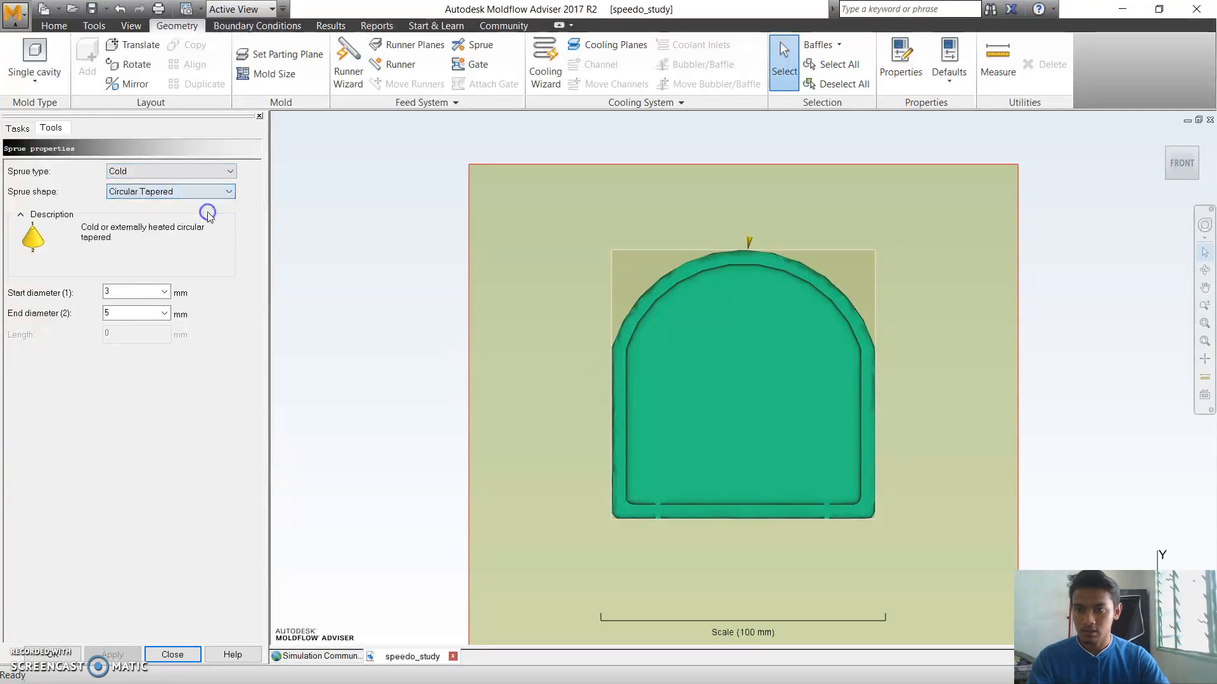
click(177, 242)
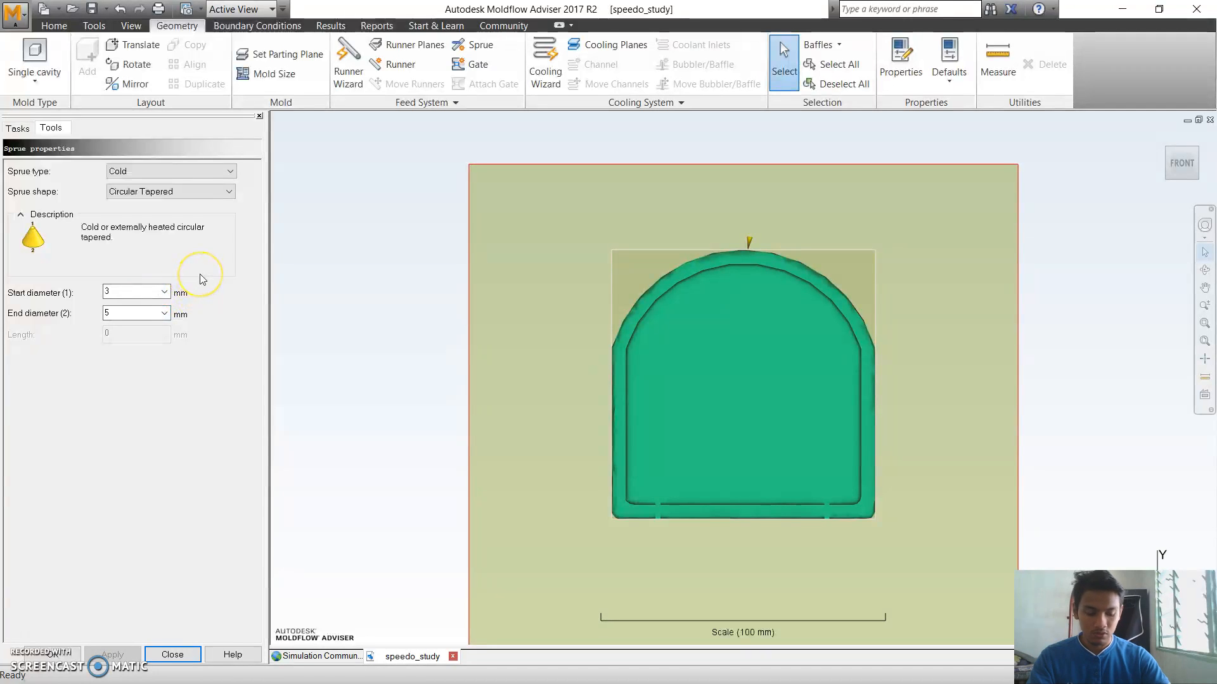
click(60, 656)
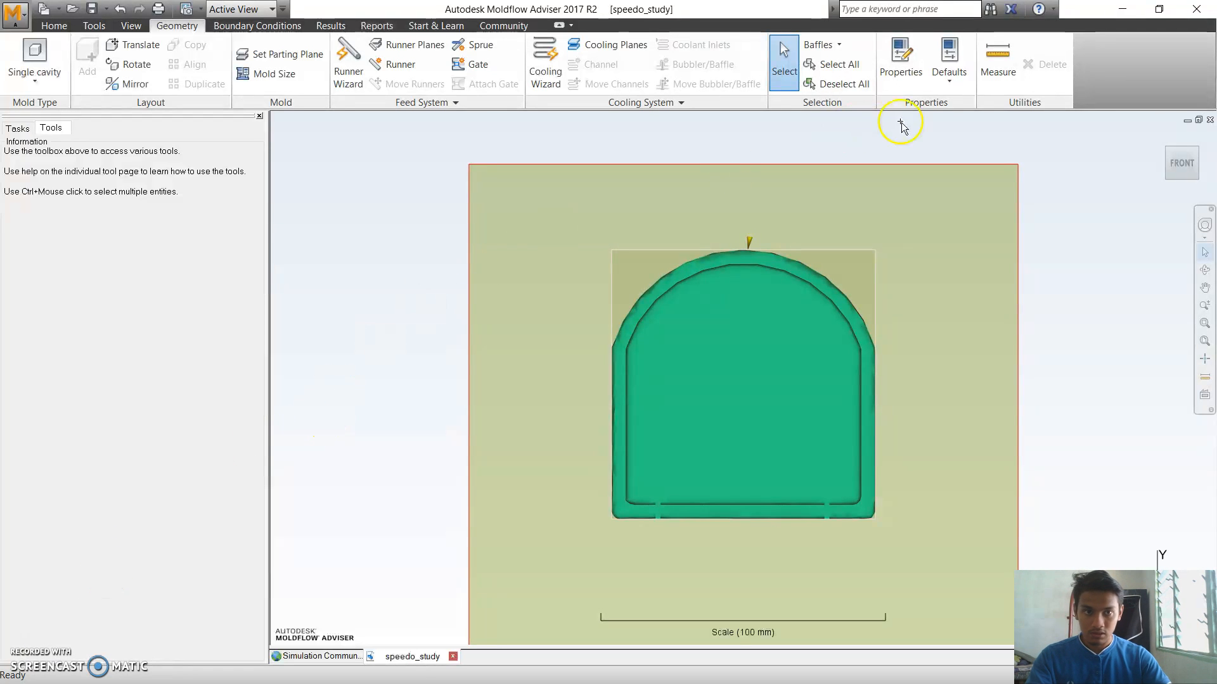
Set the default modeling grid size to 10 mm, keeping the origin at Center of part
click(949, 67)
click(956, 109)
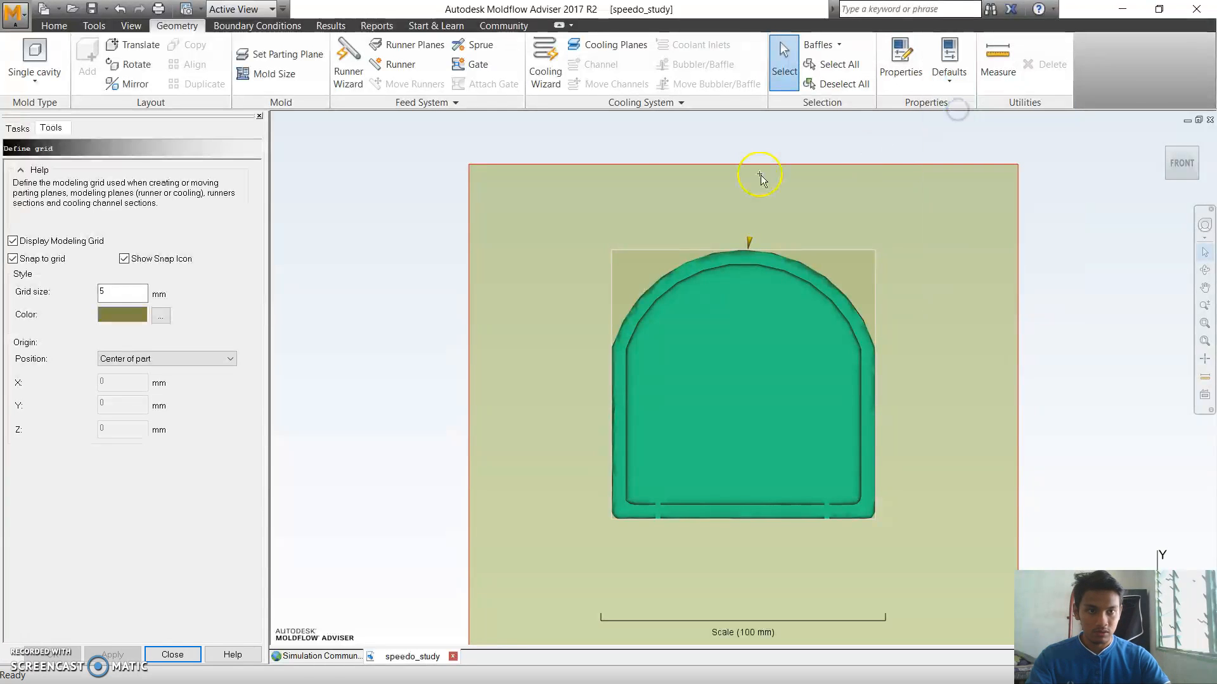
double_click(145, 292)
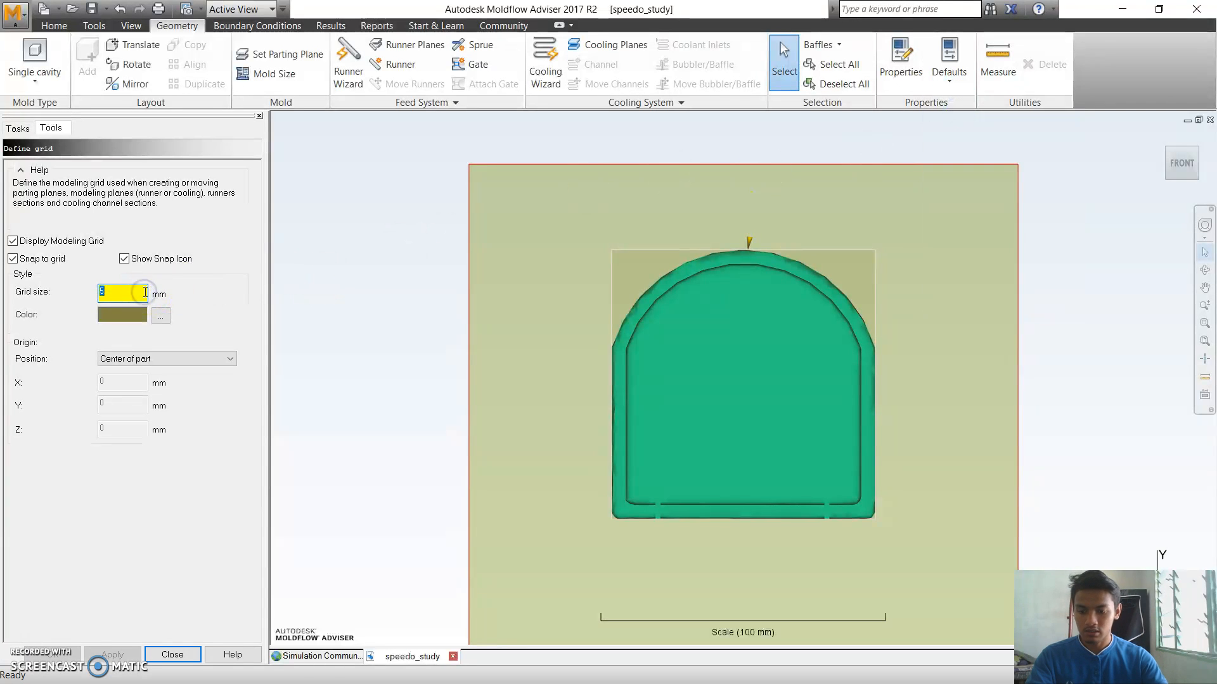
text(10)
click(176, 363)
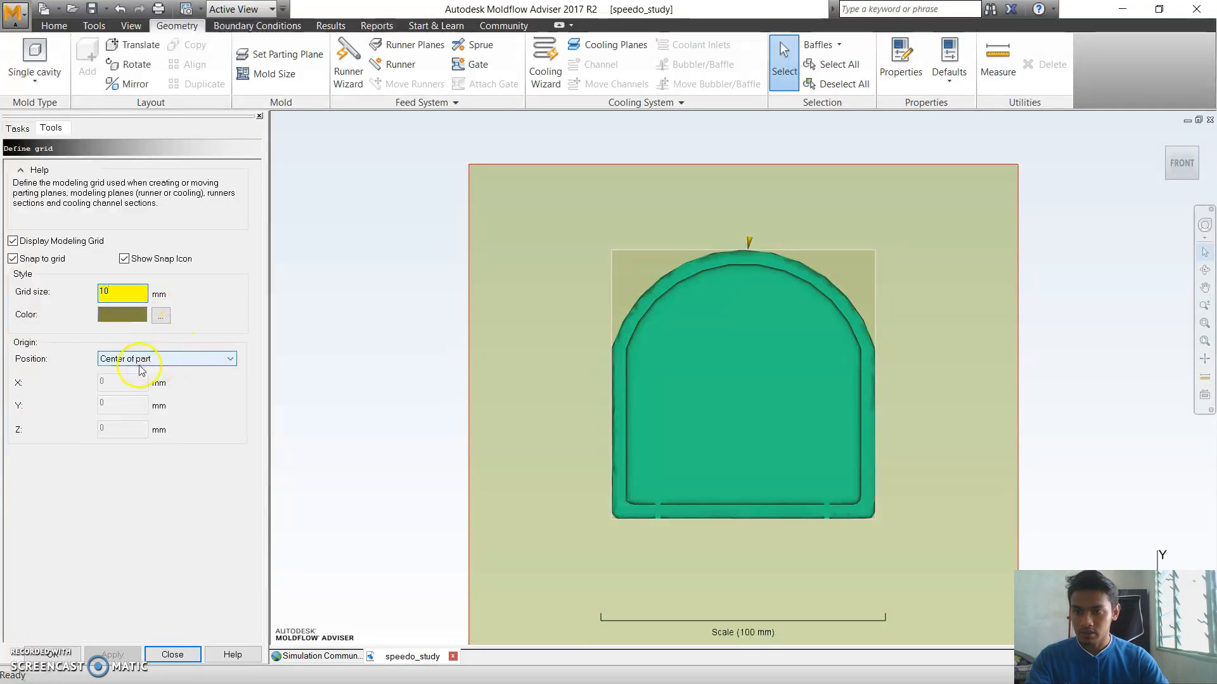
click(124, 384)
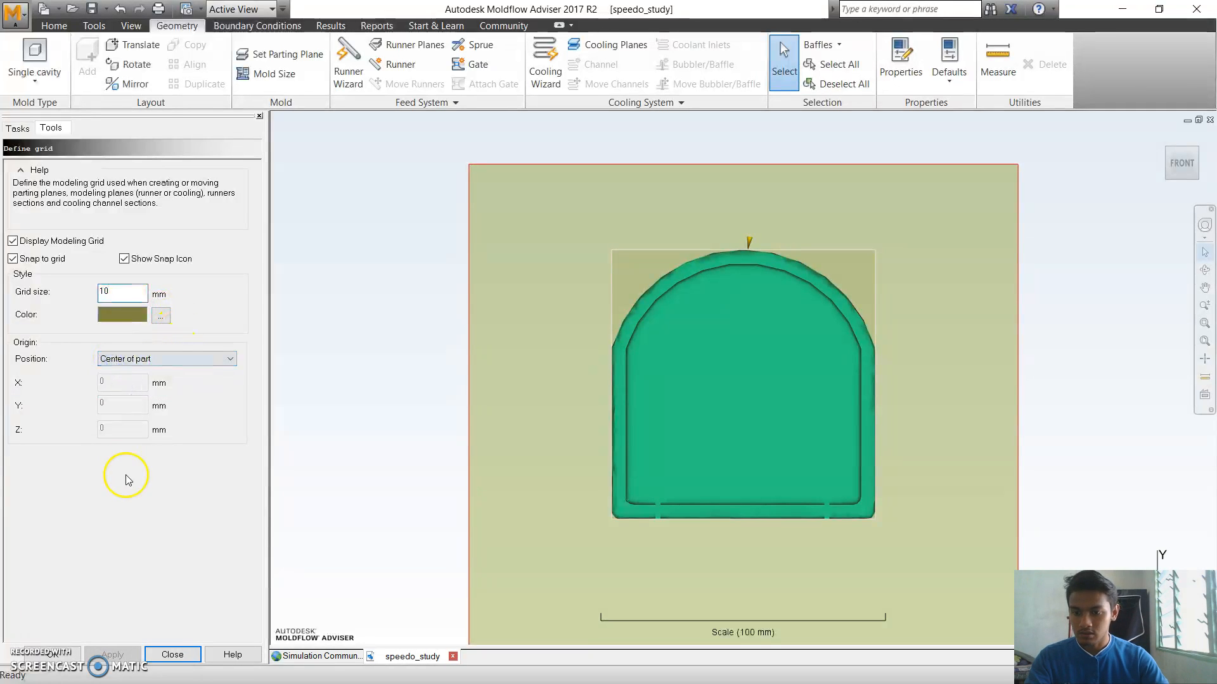
click(51, 655)
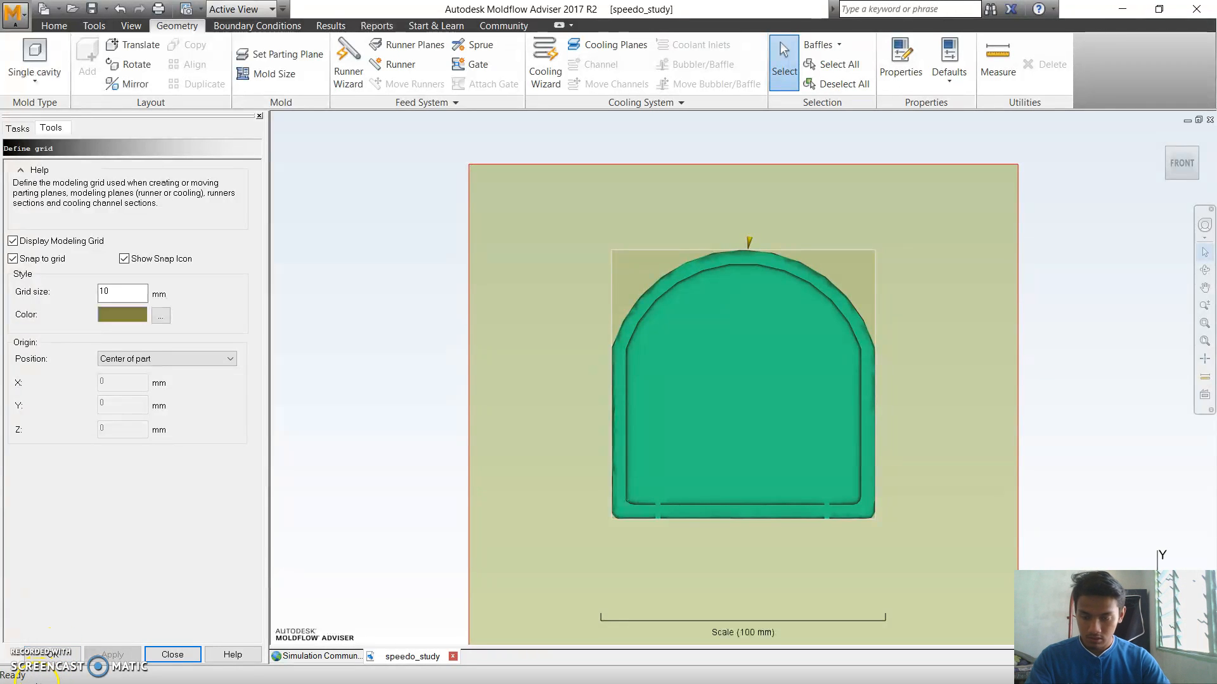
click(49, 665)
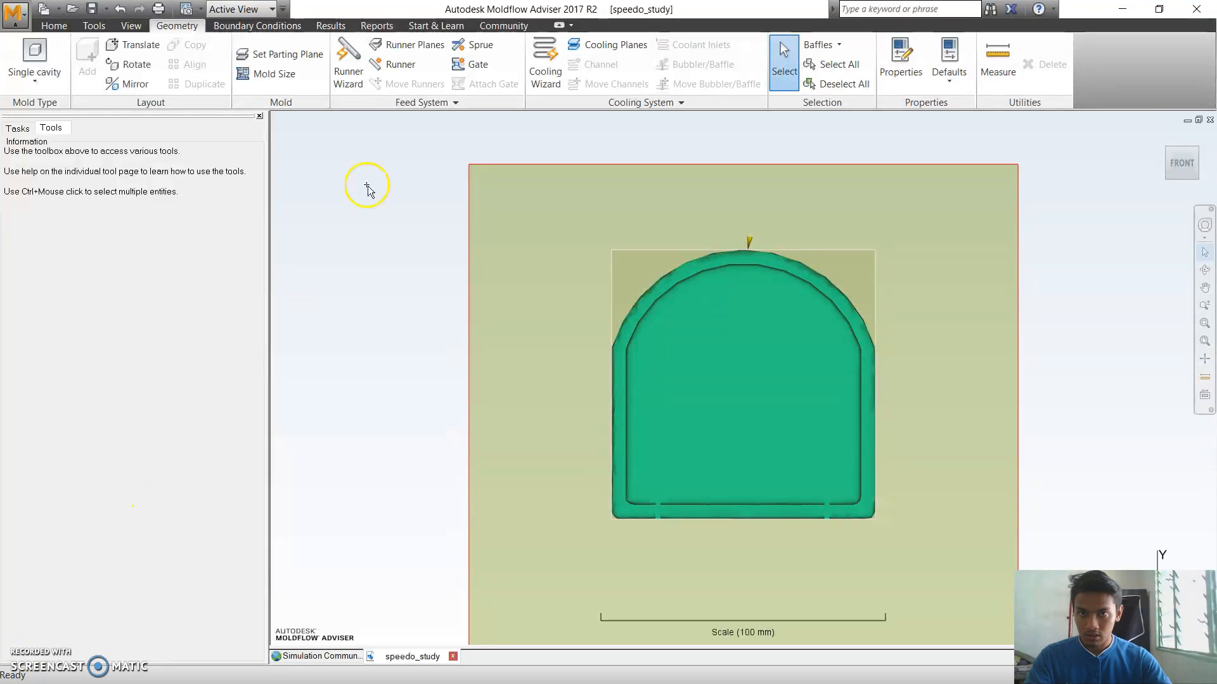
Create a sprue between the injection location and the mold's upper edge, with its drop point at X -0.004, Y 29.751 mm
click(474, 44)
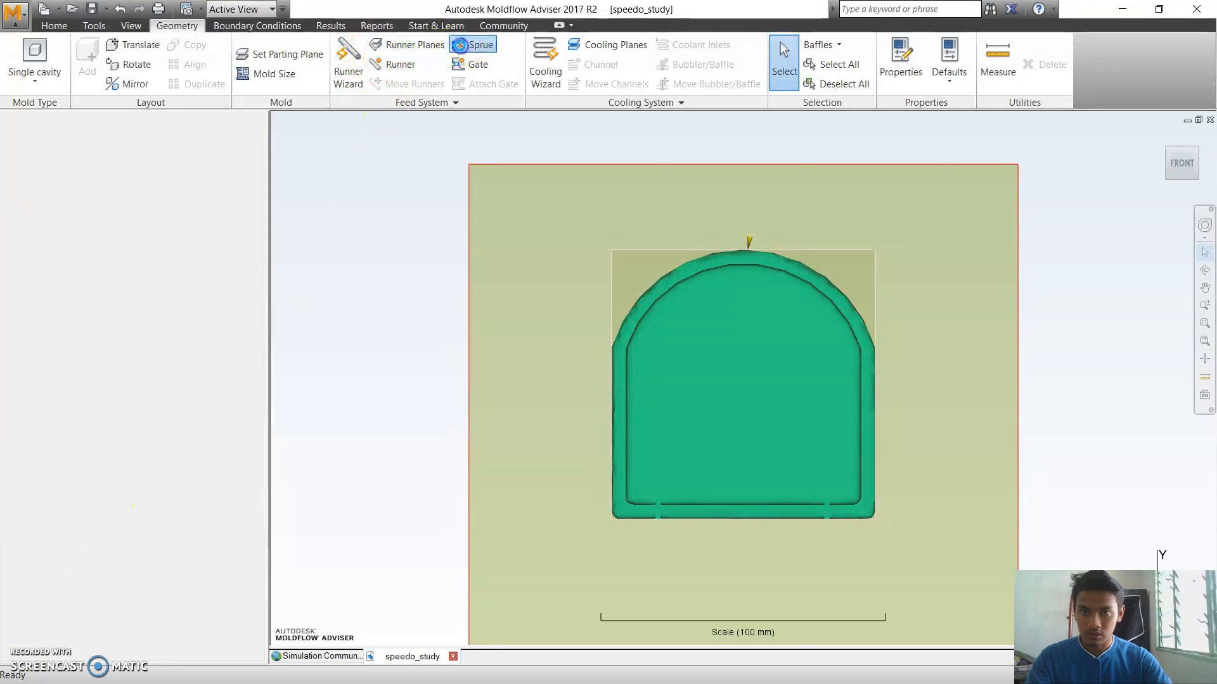
click(416, 132)
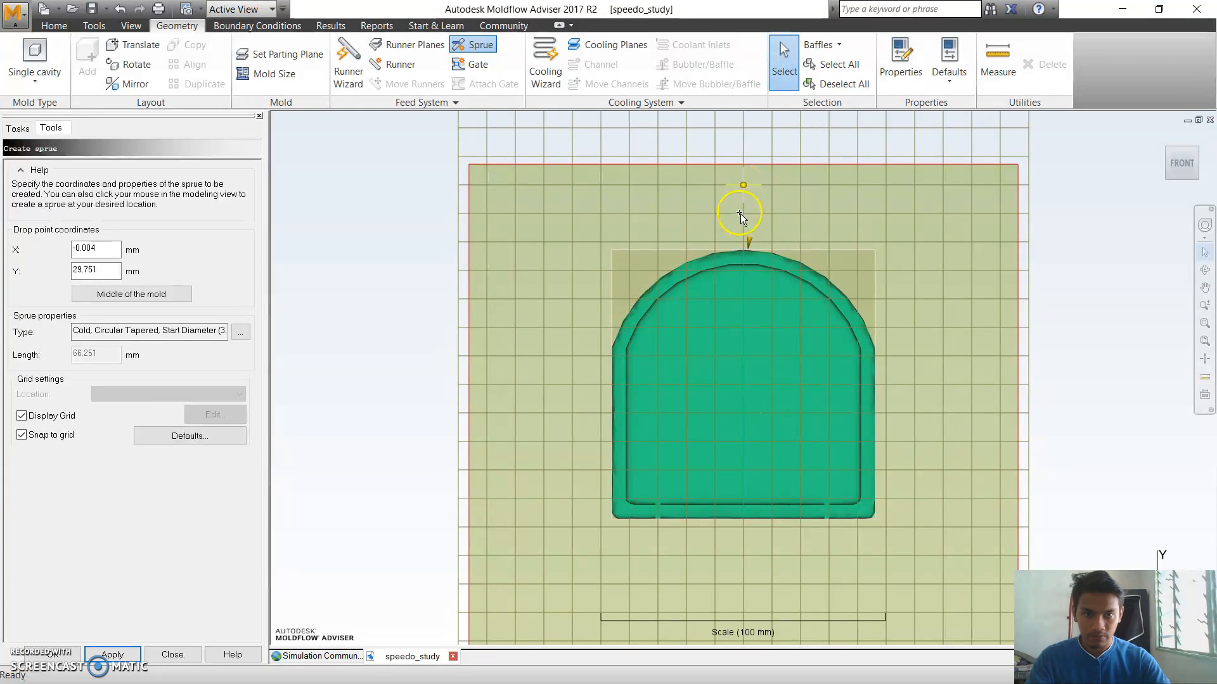
click(125, 644)
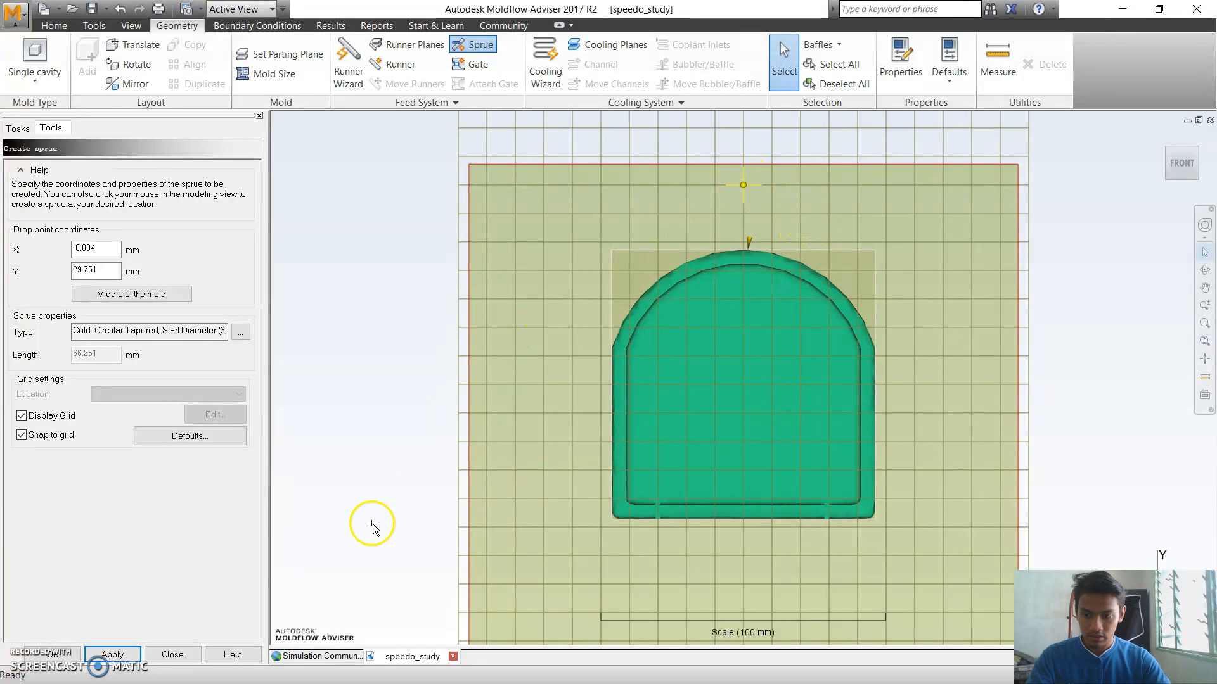
click(87, 663)
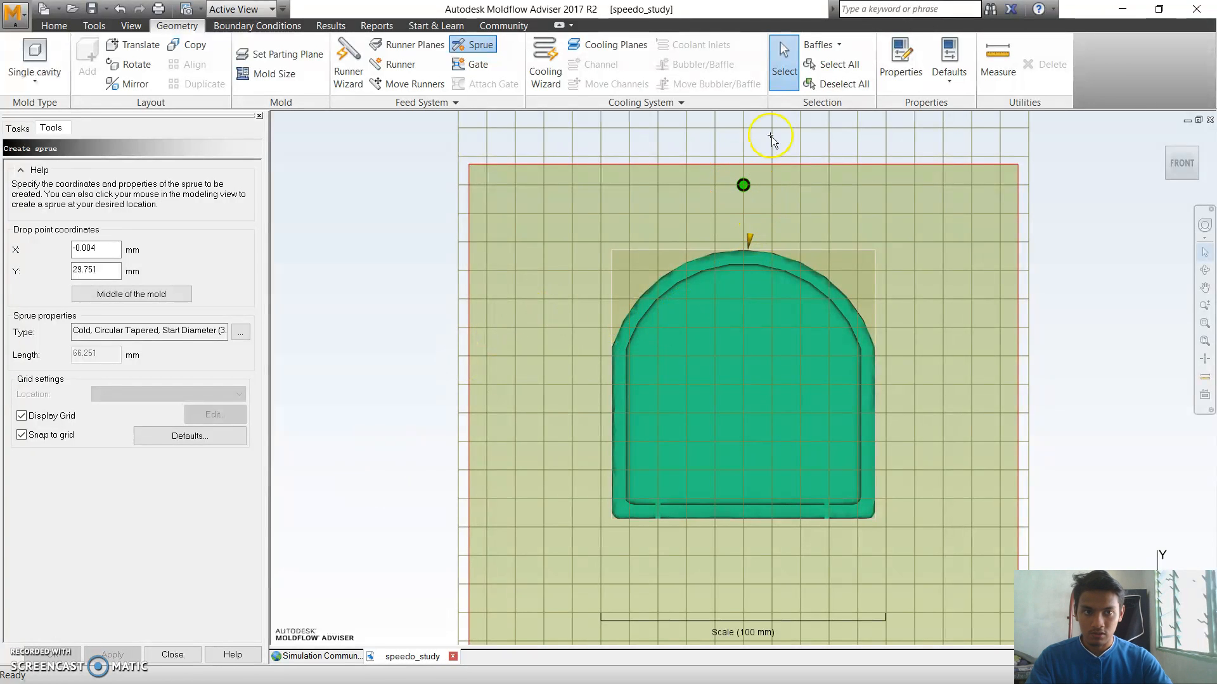
Confirm the default runner properties as Cold and Circular with a 4 mm diameter
click(953, 84)
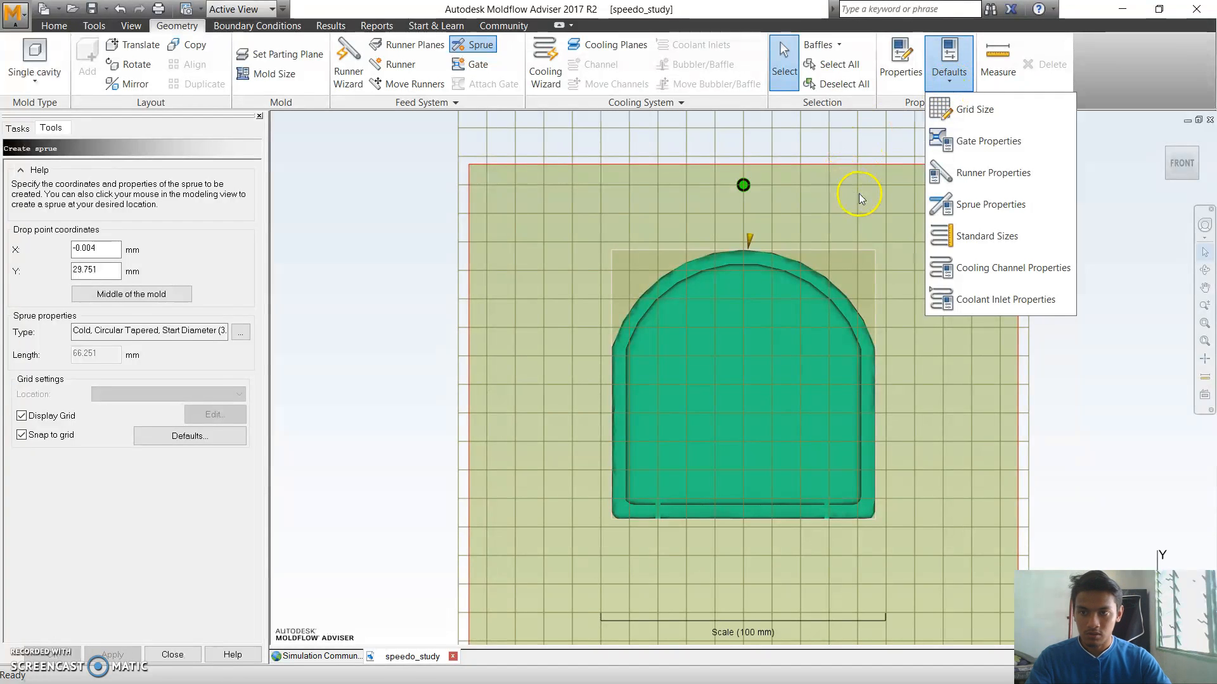
click(956, 180)
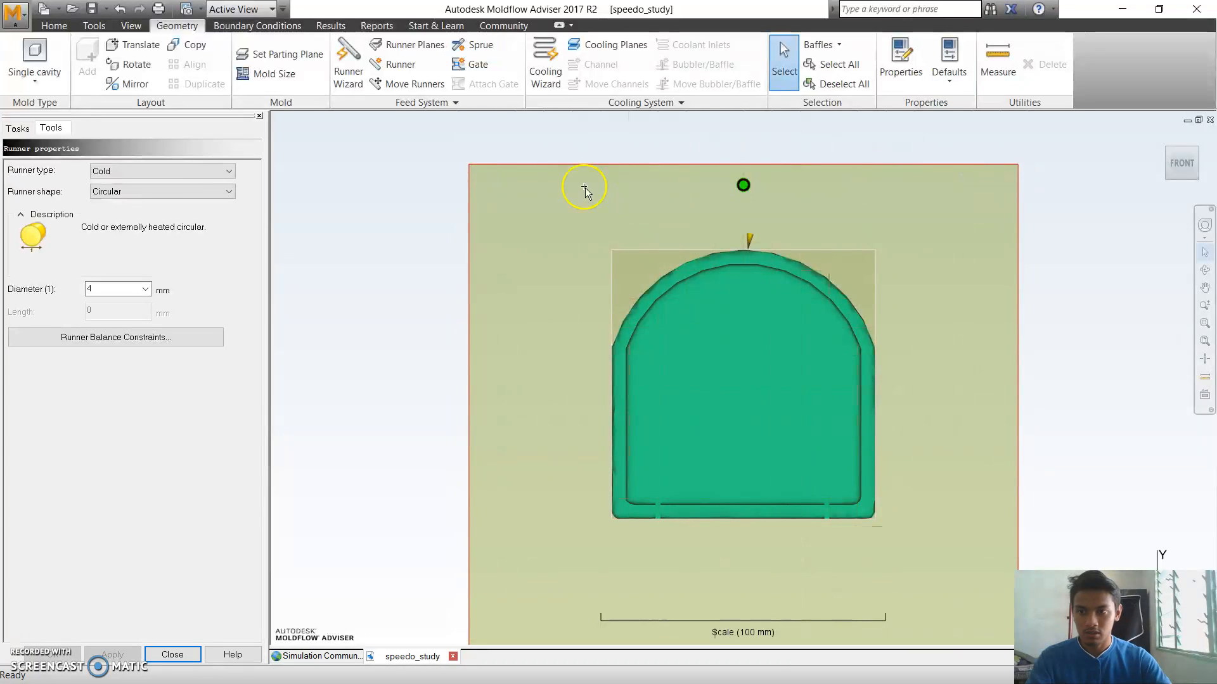
click(179, 176)
click(179, 178)
click(188, 191)
click(190, 193)
click(190, 194)
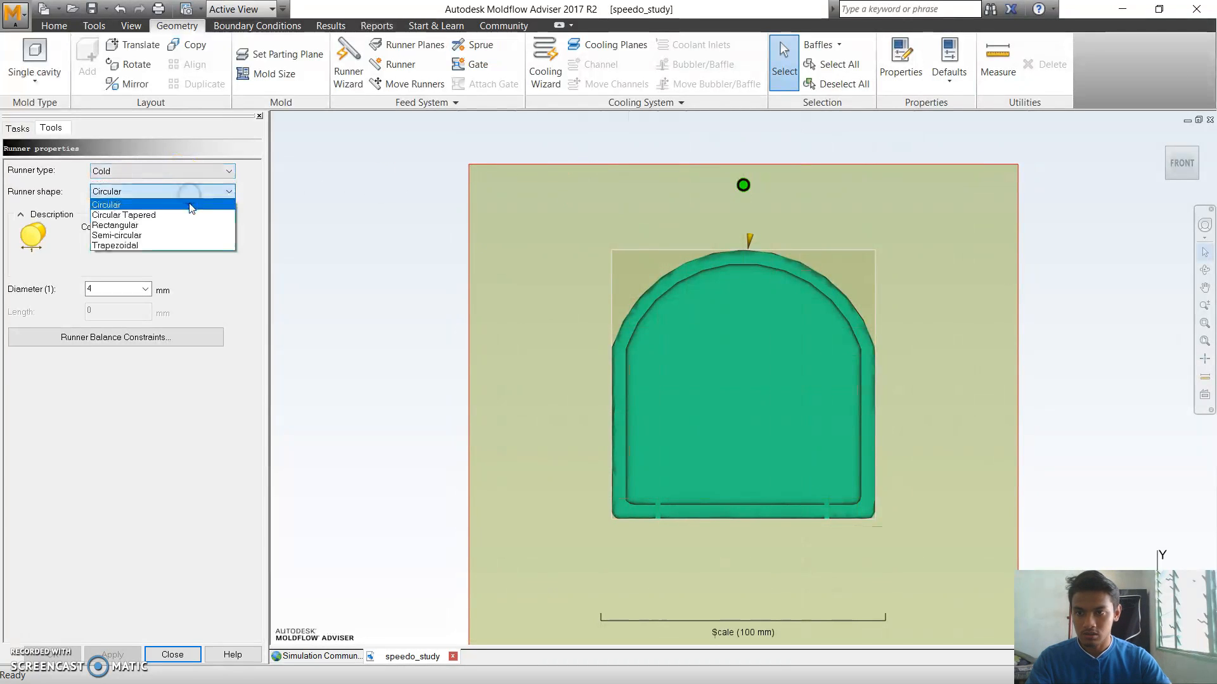
click(191, 206)
double_click(107, 289)
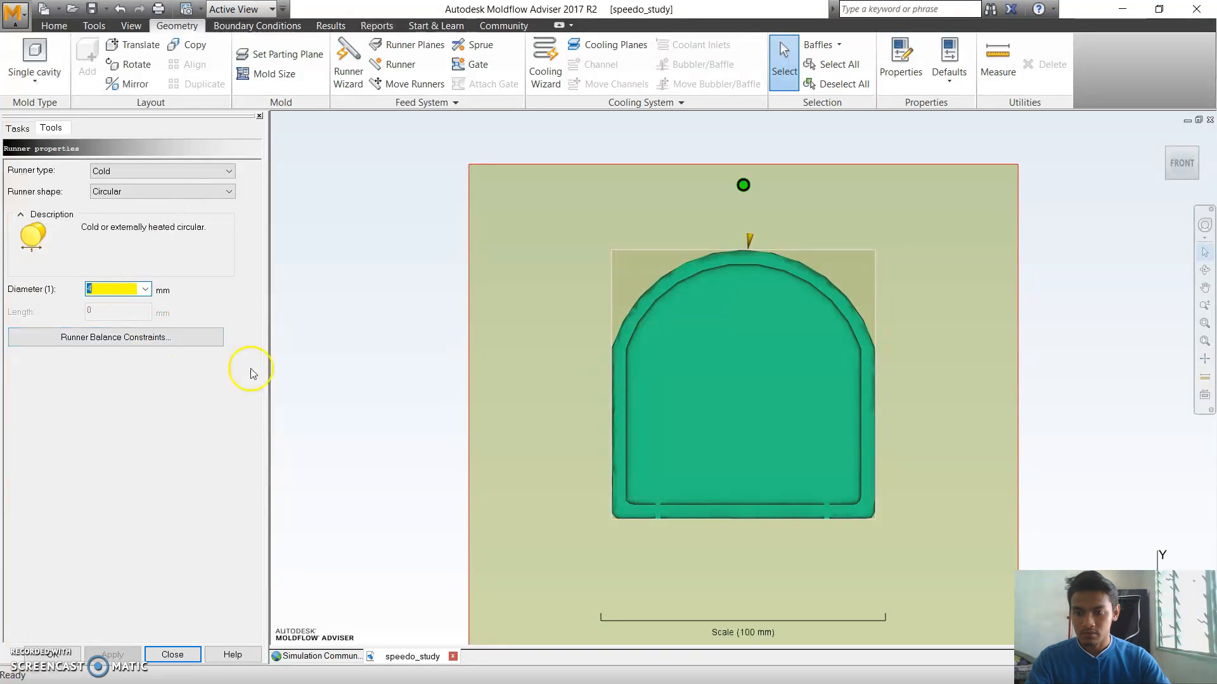
click(53, 654)
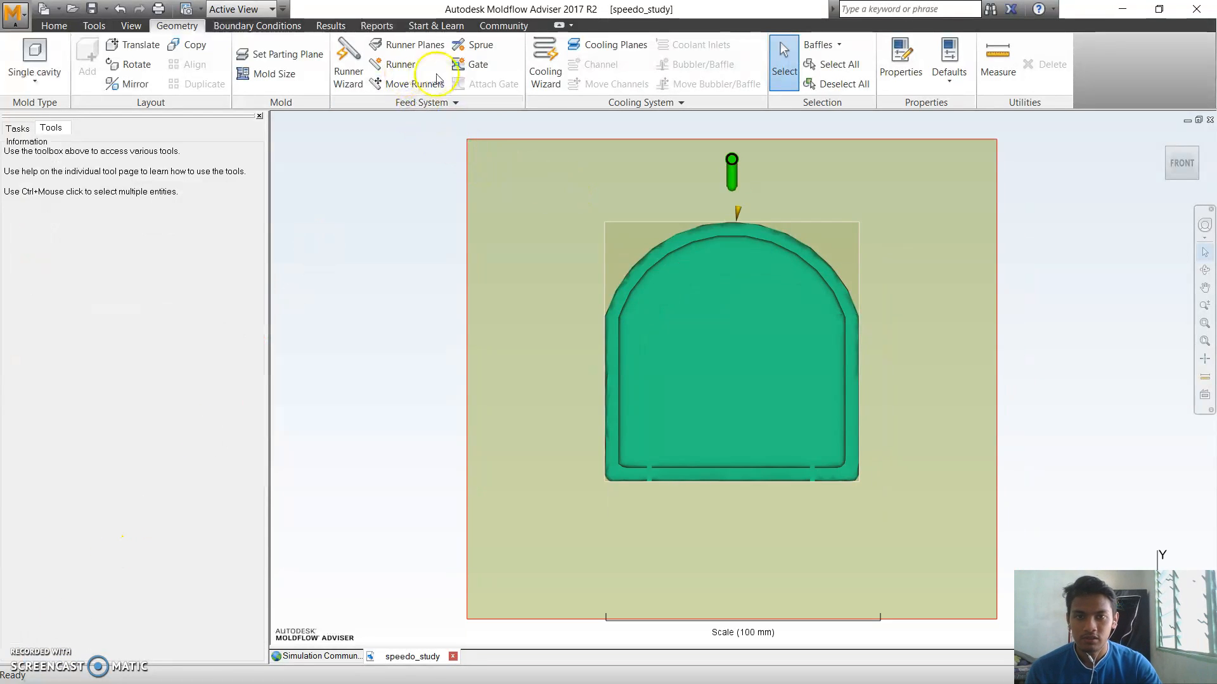
Set the default modeling grid size to 5 mm, keeping the origin at Center of part
click(940, 81)
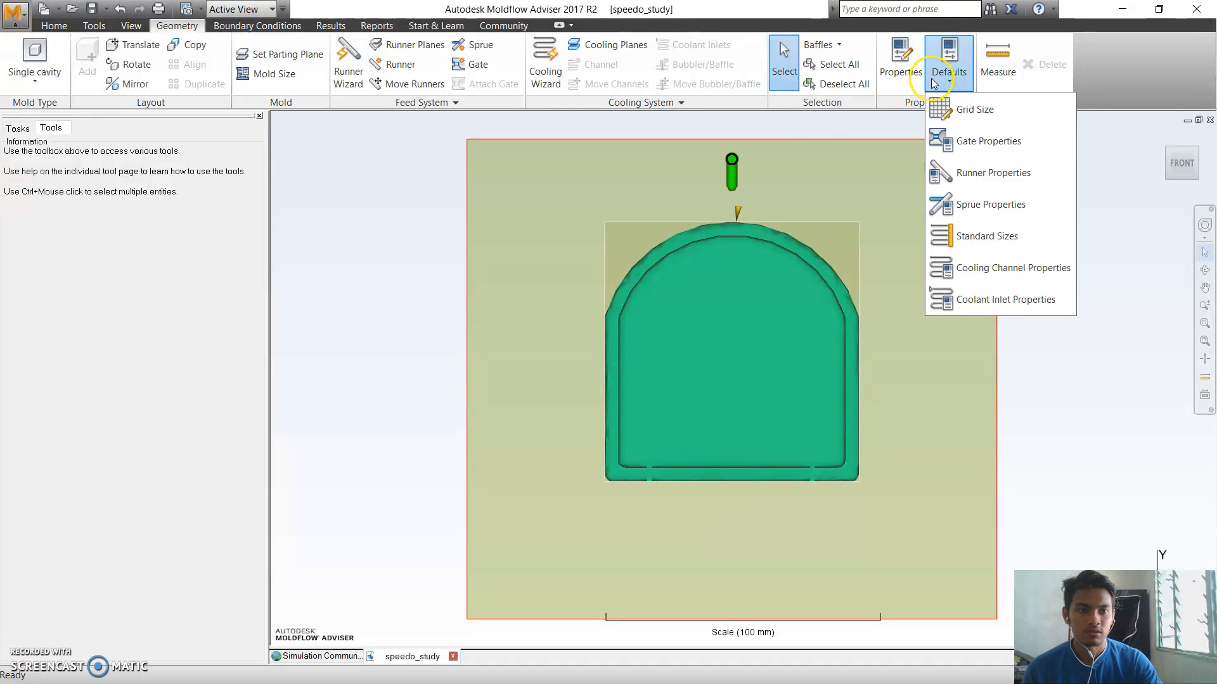
click(967, 114)
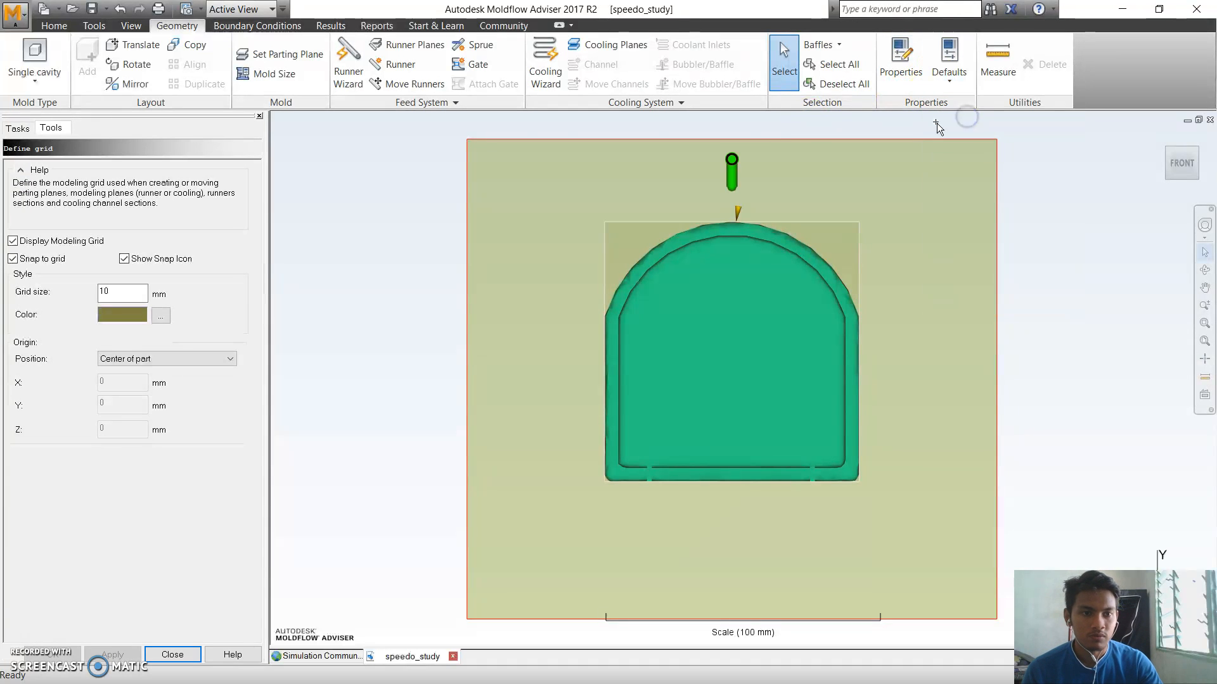
double_click(127, 291)
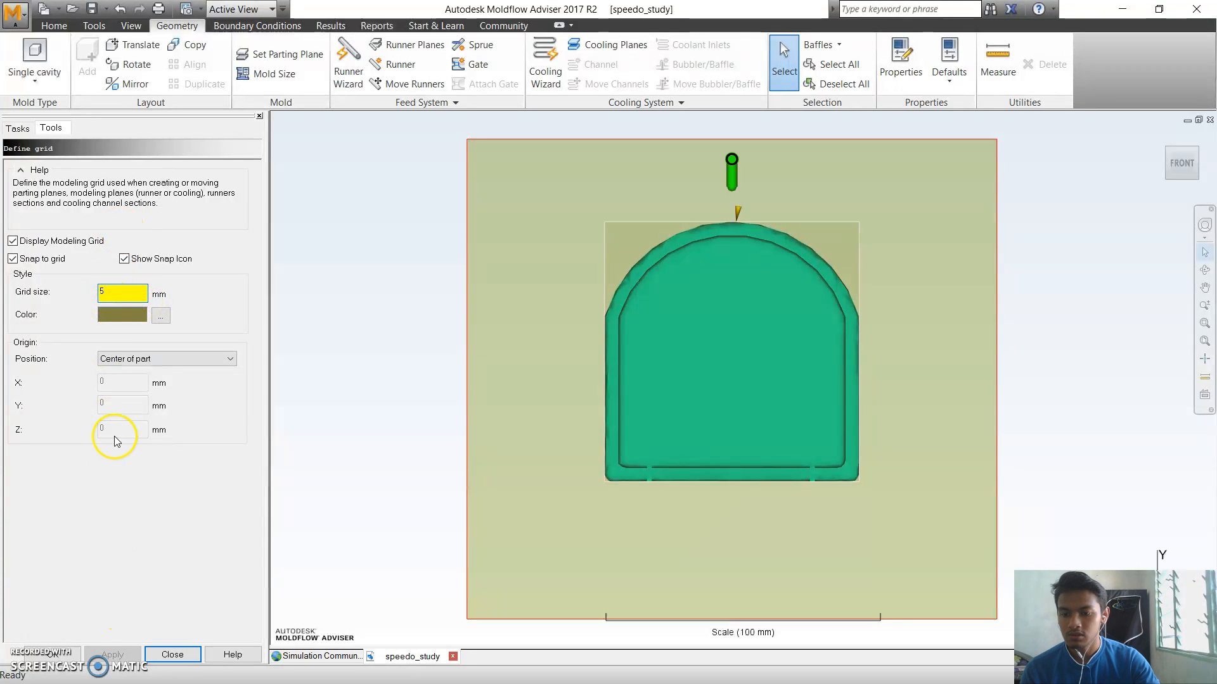
click(65, 654)
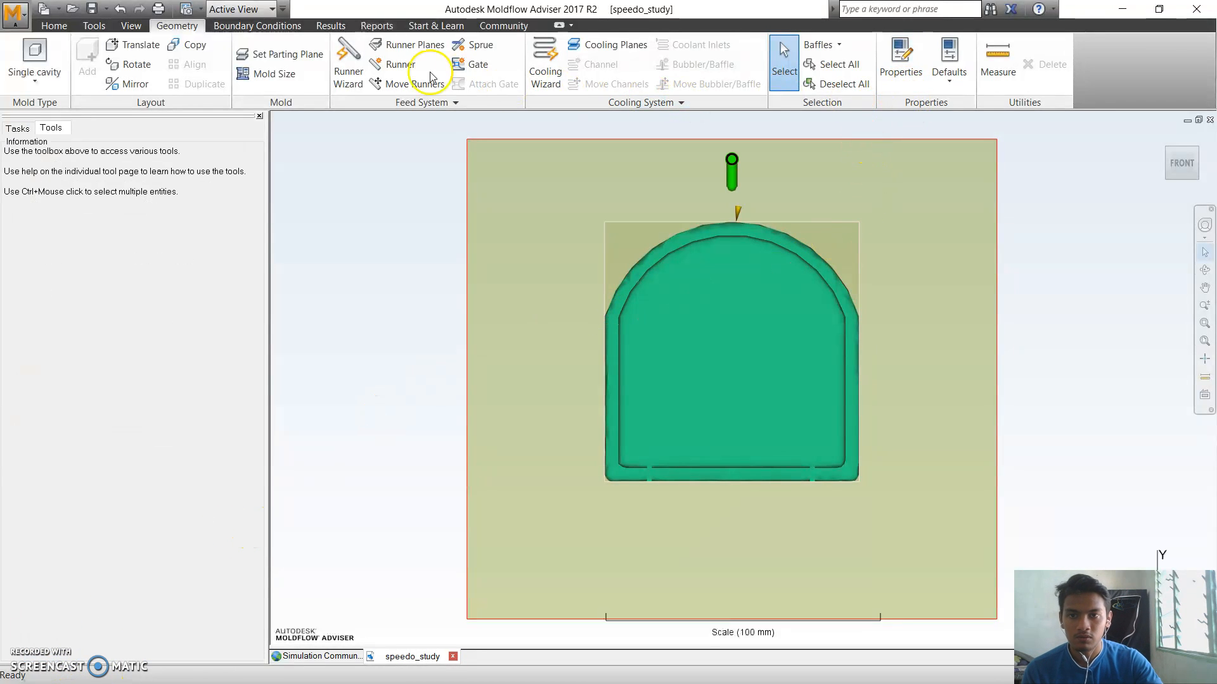
Extend the existing runner by about one 5 mm grid square toward the injection cone with a 4 mm cold circular runner
click(402, 70)
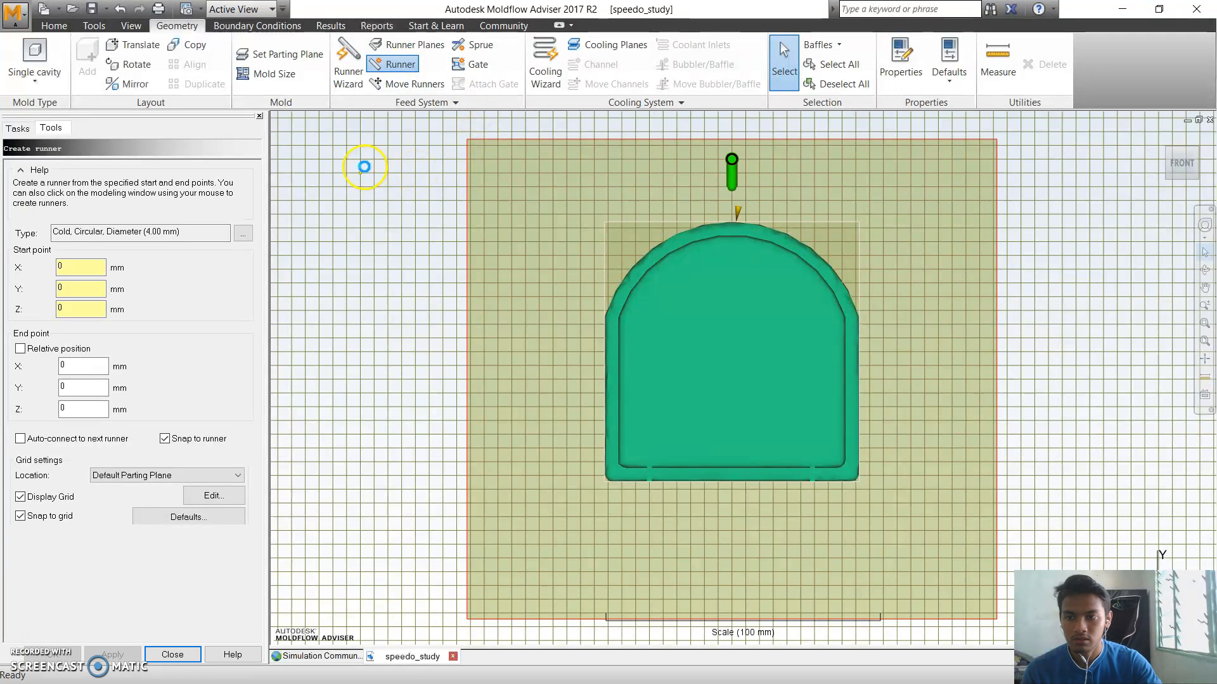
middle_drag(841, 253, 665, 259)
scroll(845, 222, down, 4)
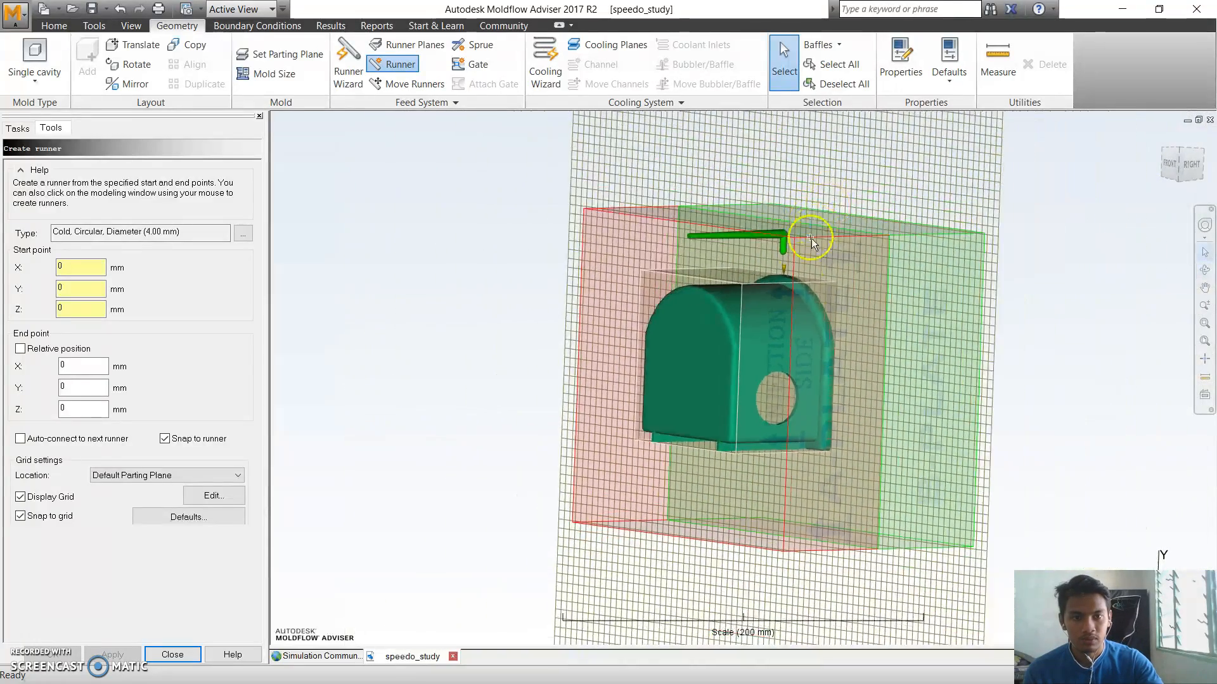
scroll(800, 275, up, 4)
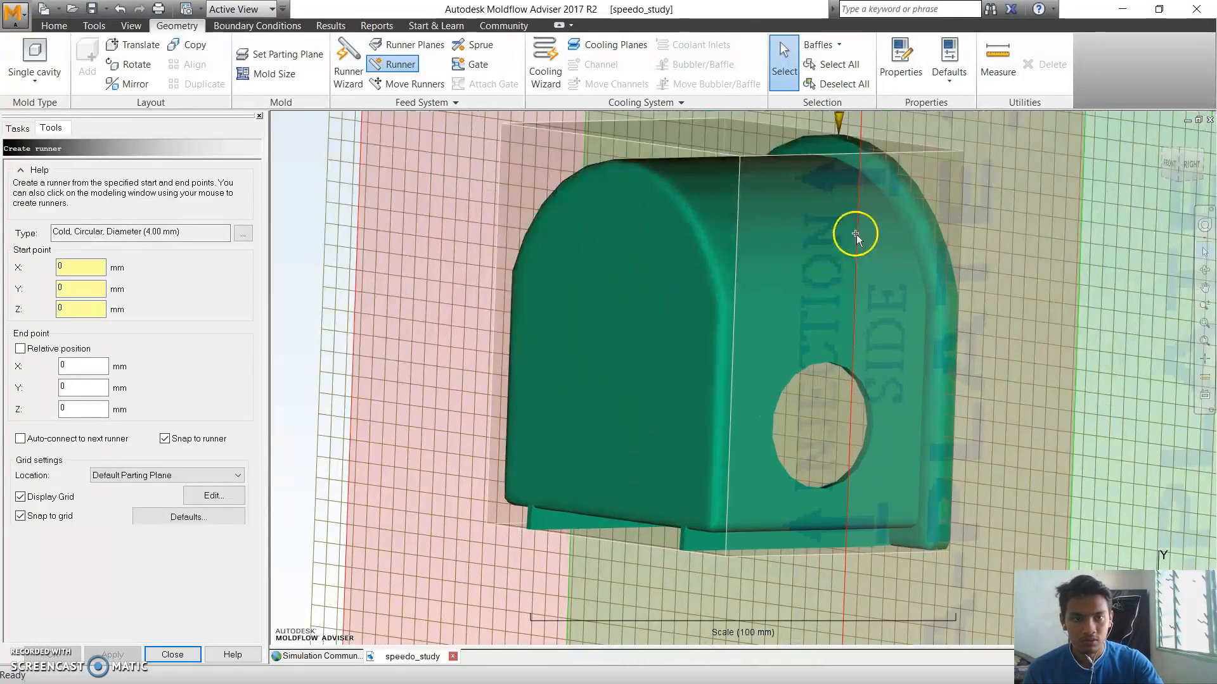
scroll(849, 216, down, 3)
scroll(822, 217, up, 3)
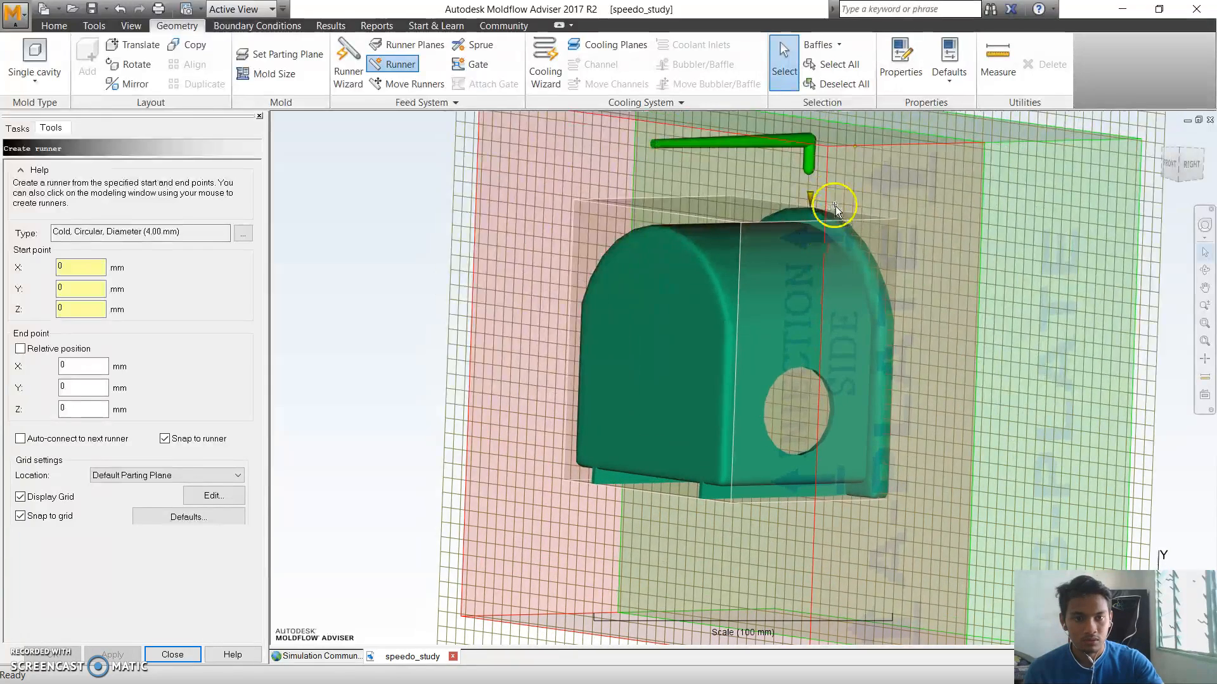
click(1204, 287)
drag(846, 208, 829, 286)
scroll(811, 256, up, 4)
mouse_move(857, 207)
middle_down()
mouse_move(809, 236)
mouse_move(843, 216)
middle_up()
scroll(856, 166, up, 4)
scroll(863, 165, down, 4)
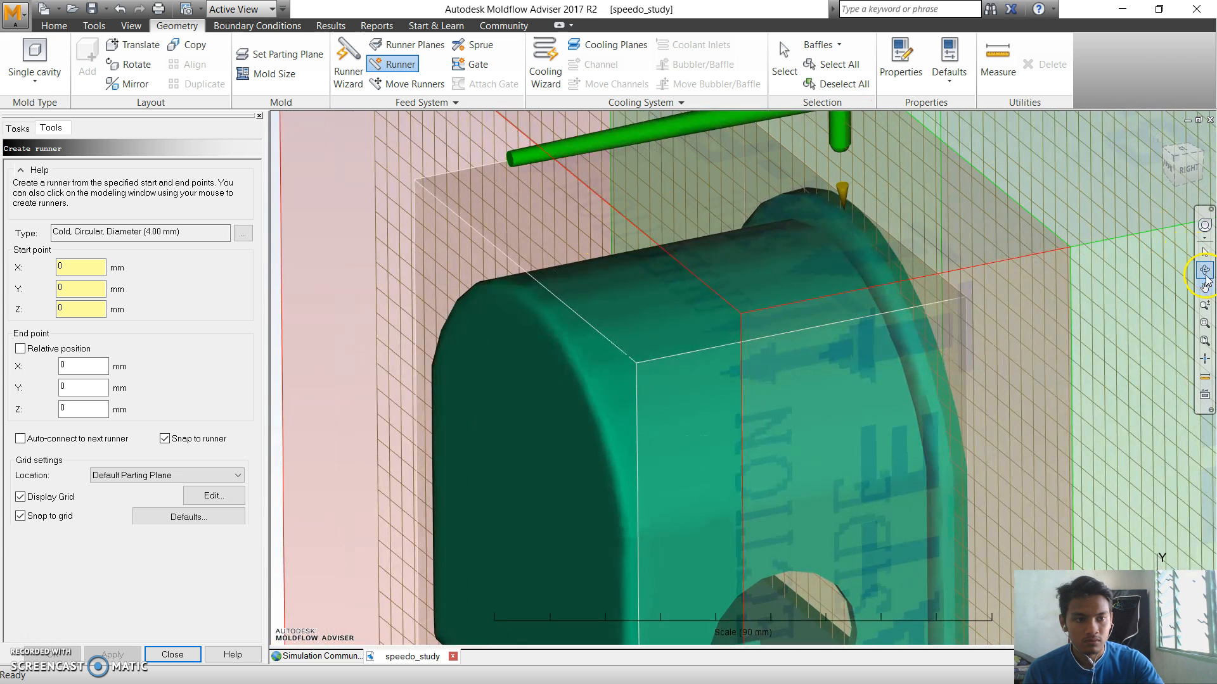
click(830, 147)
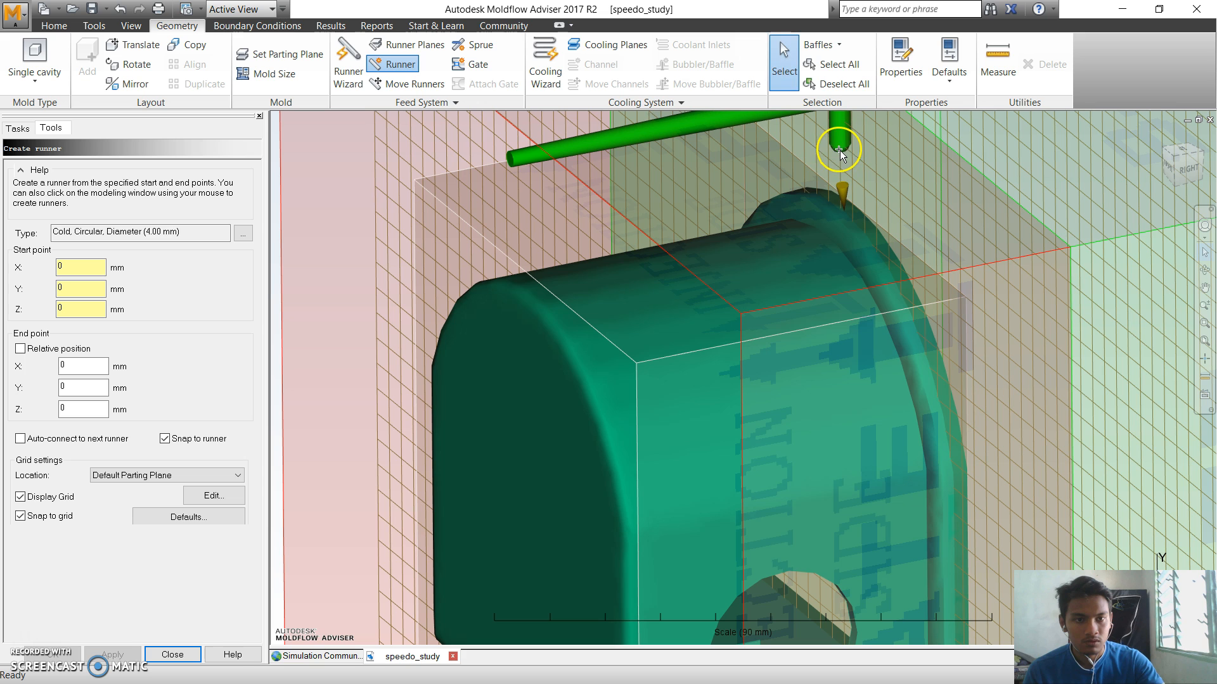
click(841, 171)
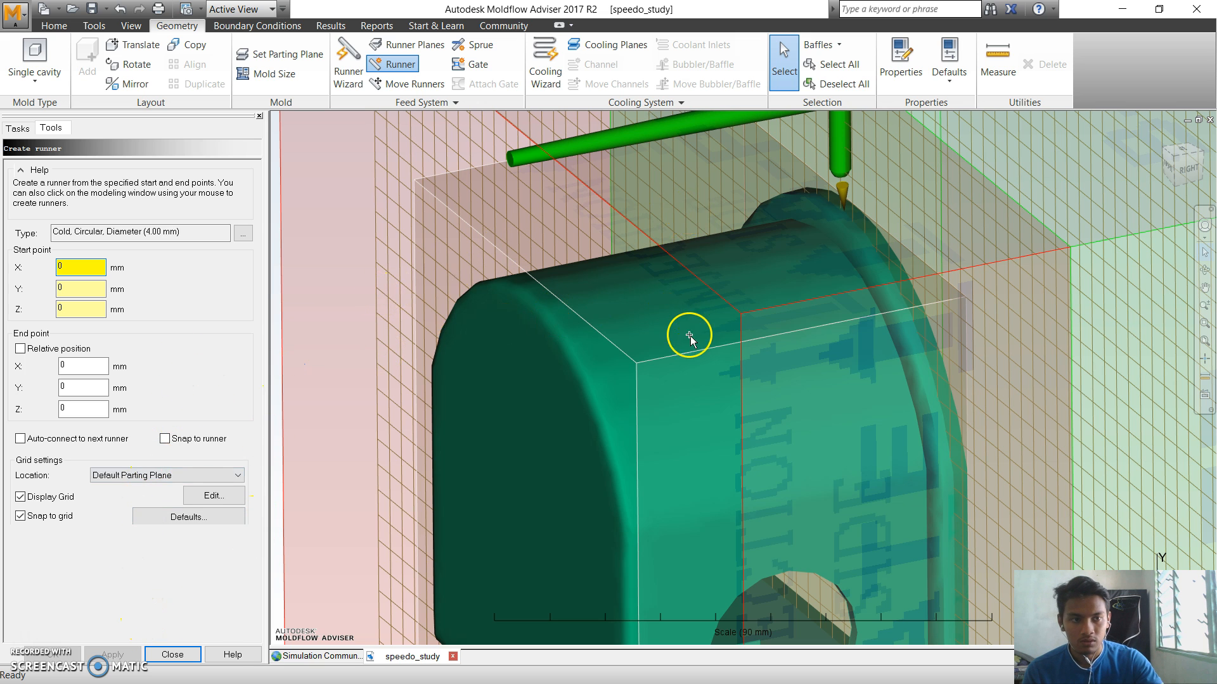
click(352, 267)
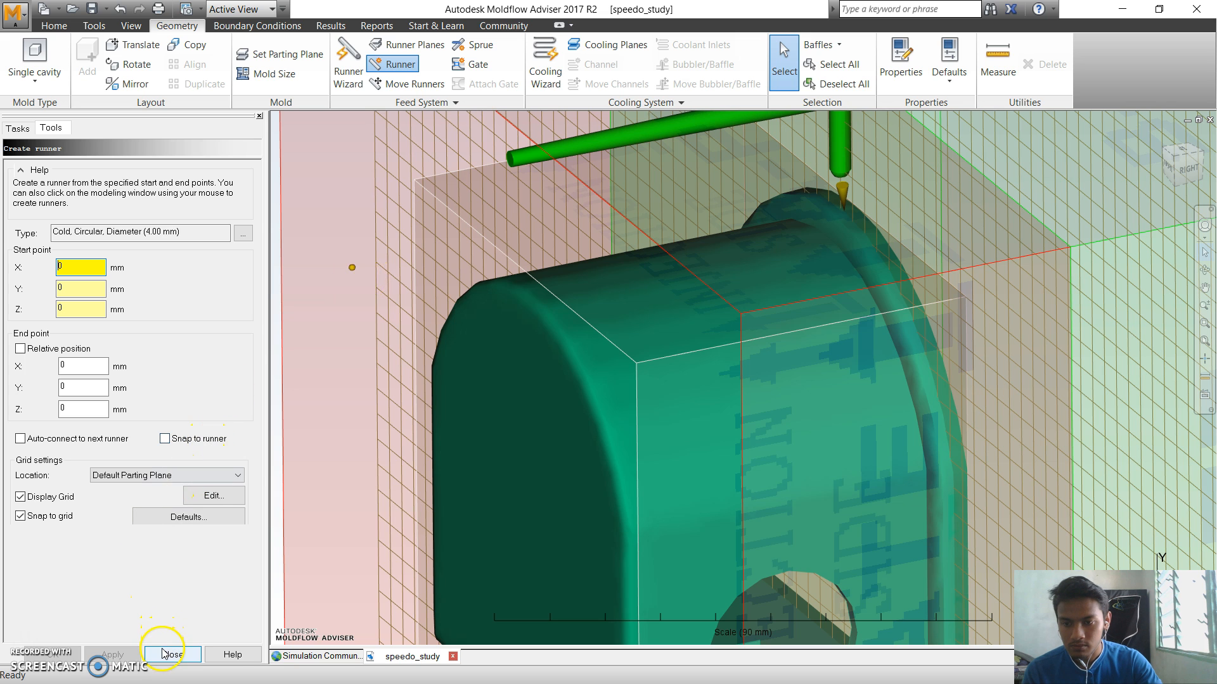
right_click(850, 153)
click(869, 156)
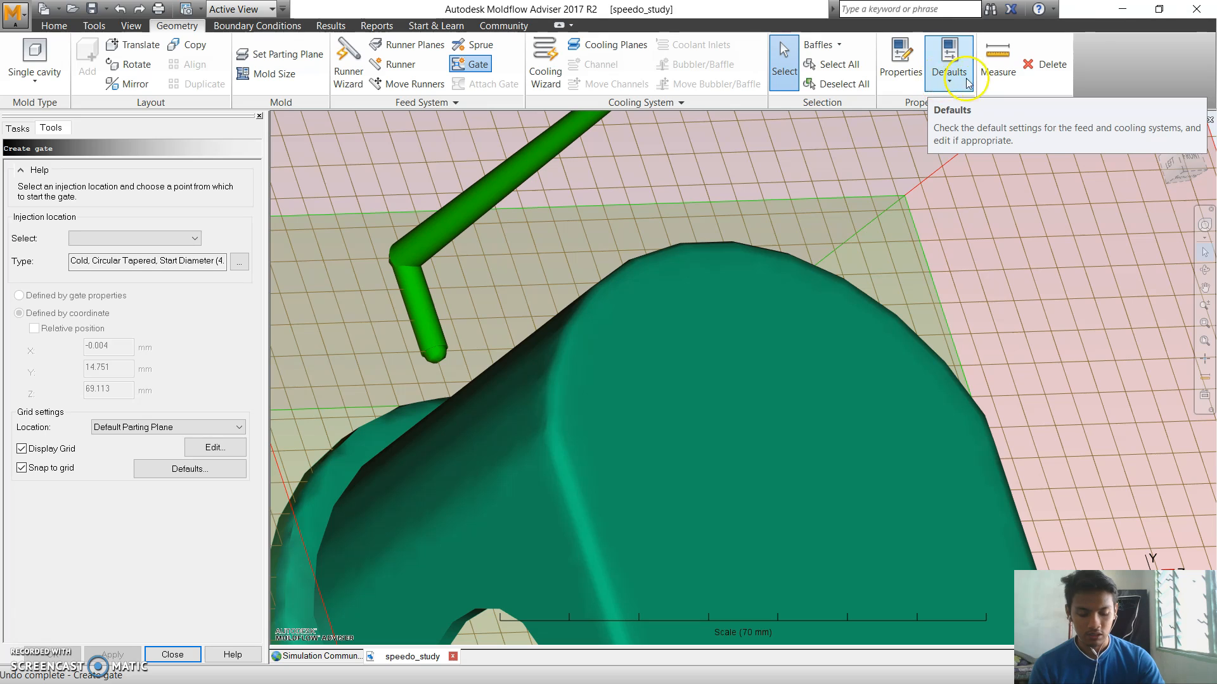
Confirm the default gate properties as Cold, Circular Tapered, 4 mm start and 2 mm end diameter, Horizontal by length, 10 mm horizontal length
click(948, 82)
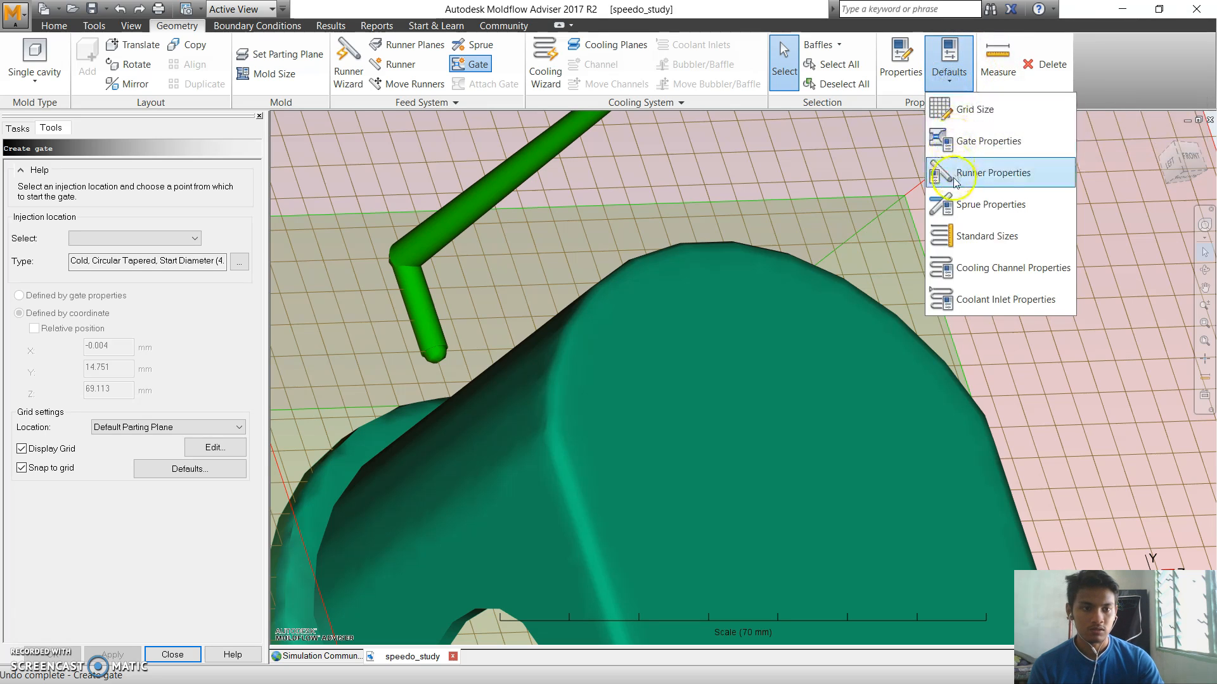
click(962, 152)
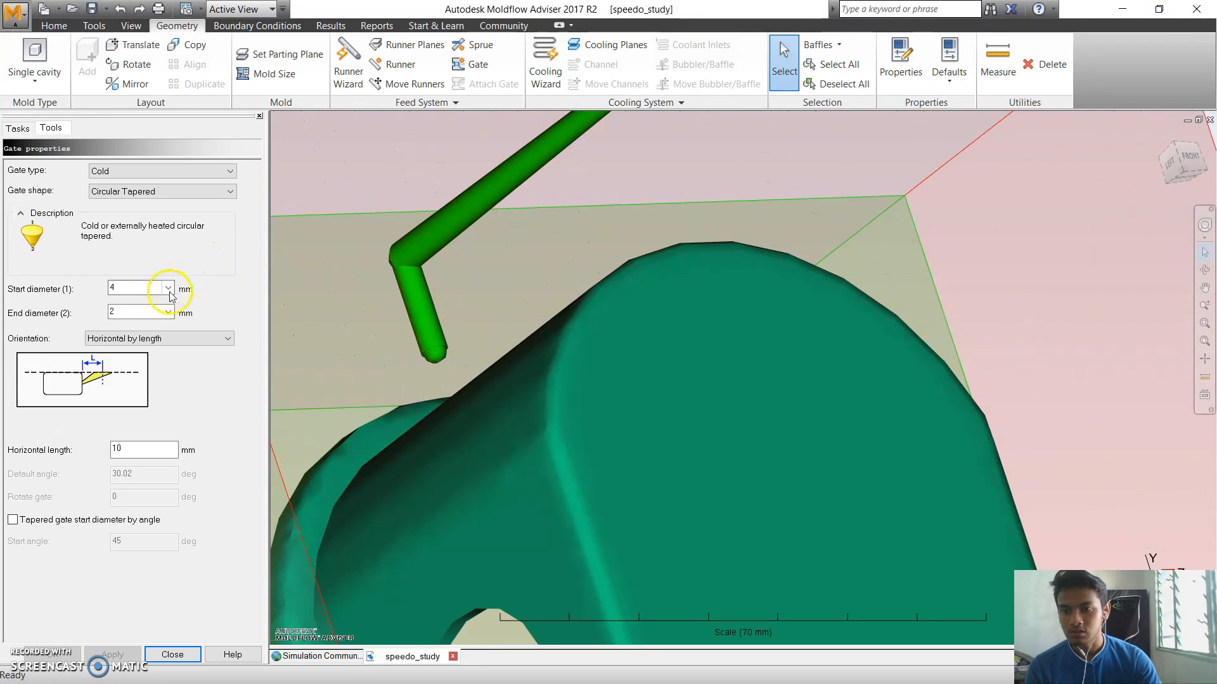
click(179, 190)
click(179, 191)
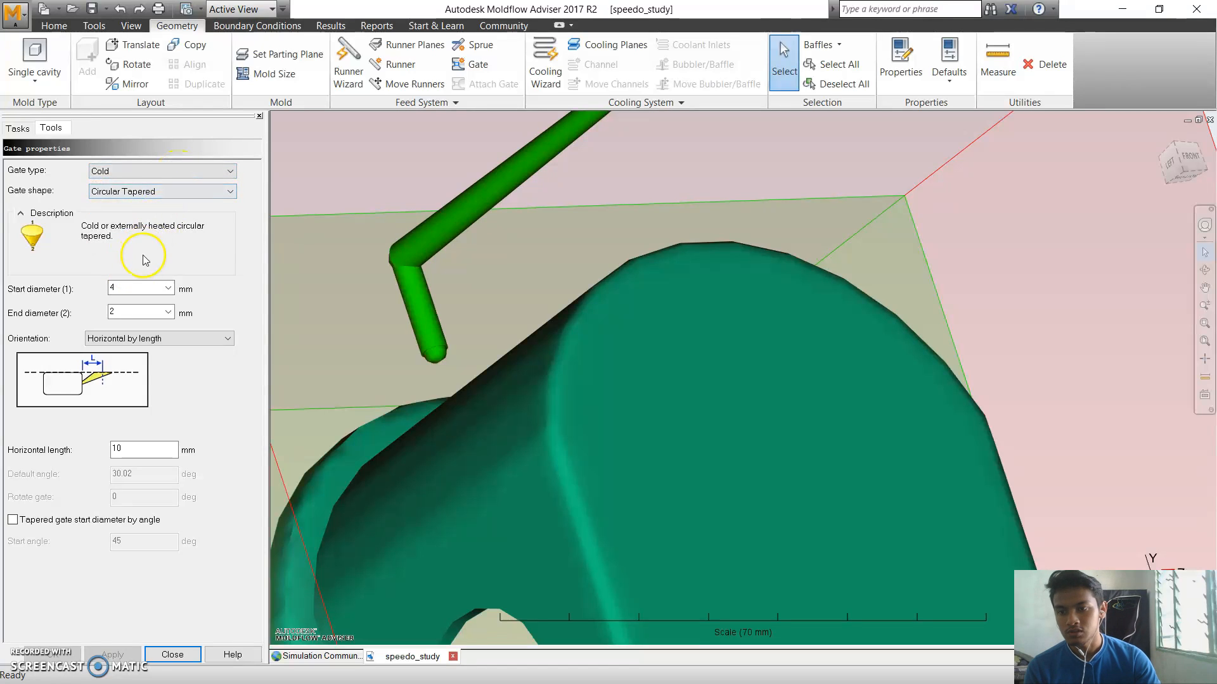
double_click(145, 286)
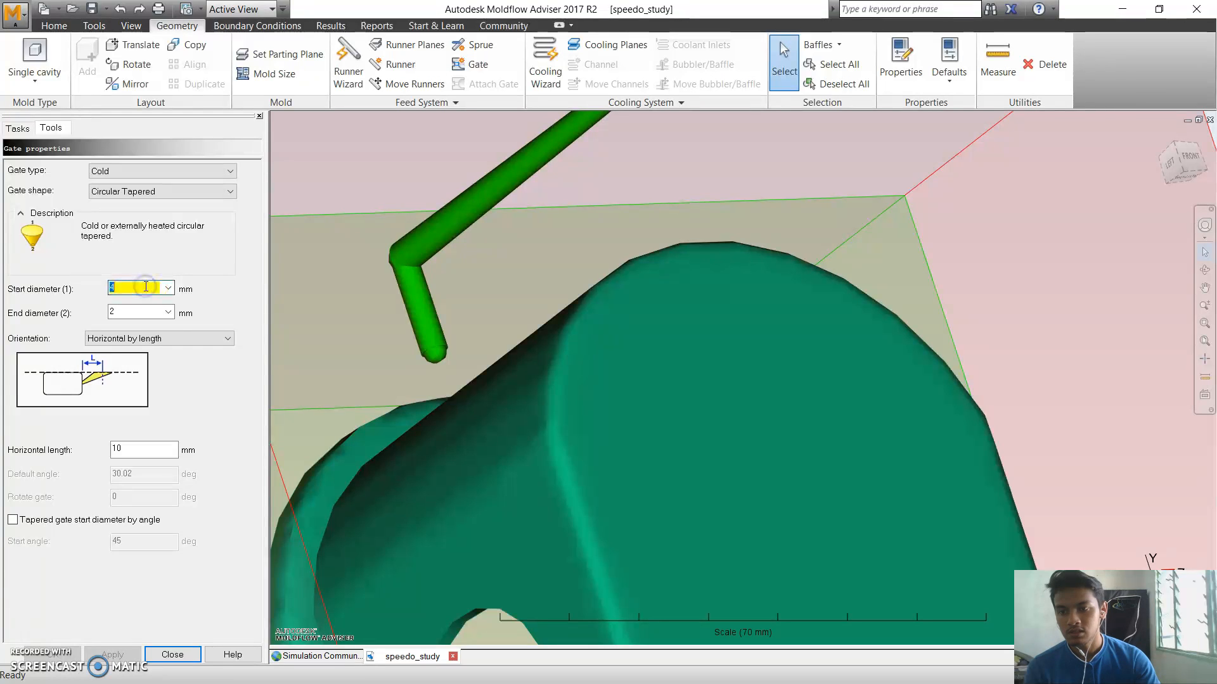
double_click(139, 310)
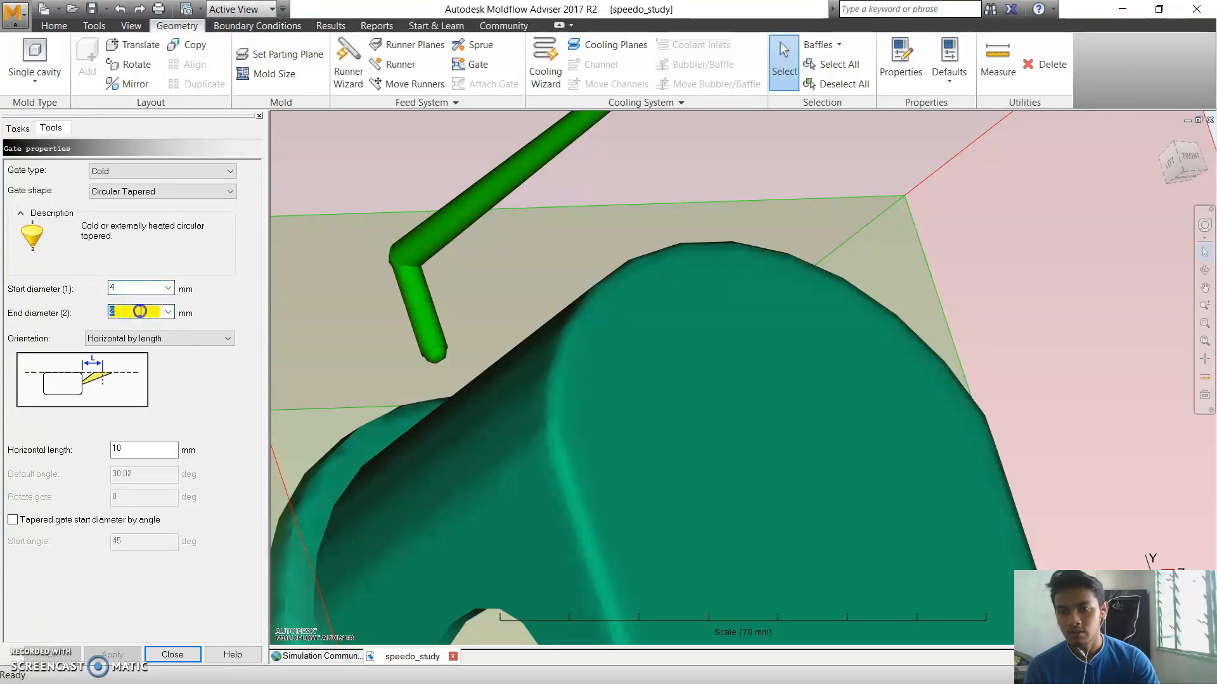
click(155, 340)
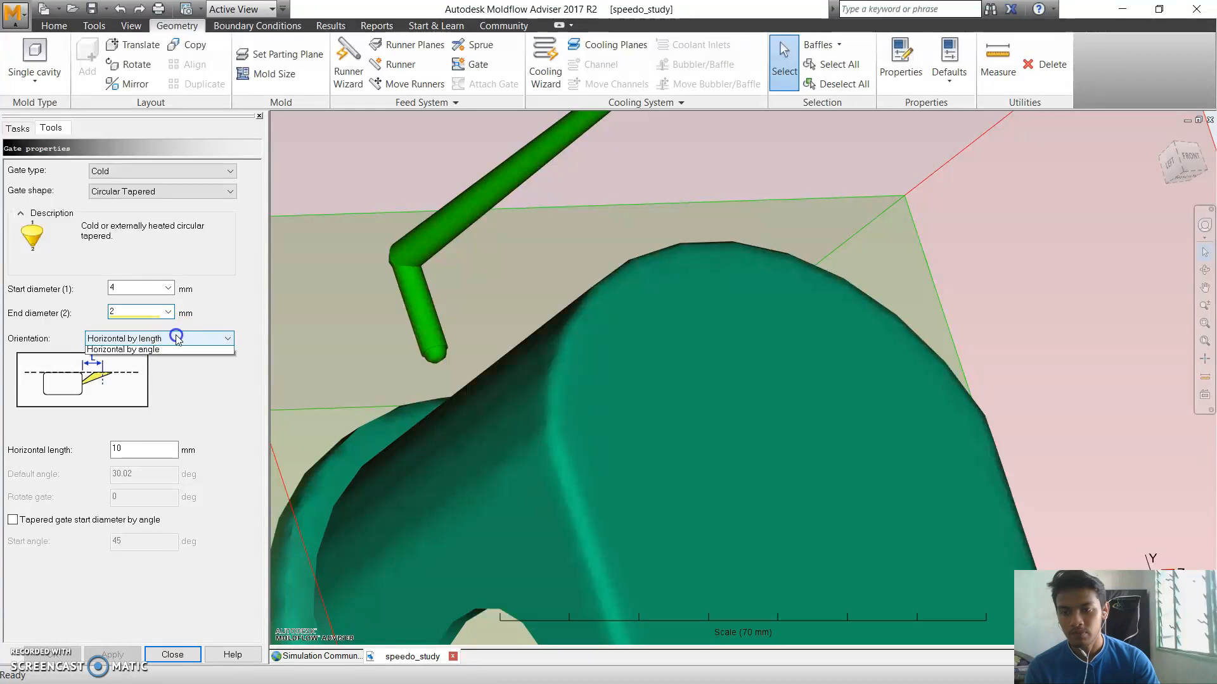
click(166, 353)
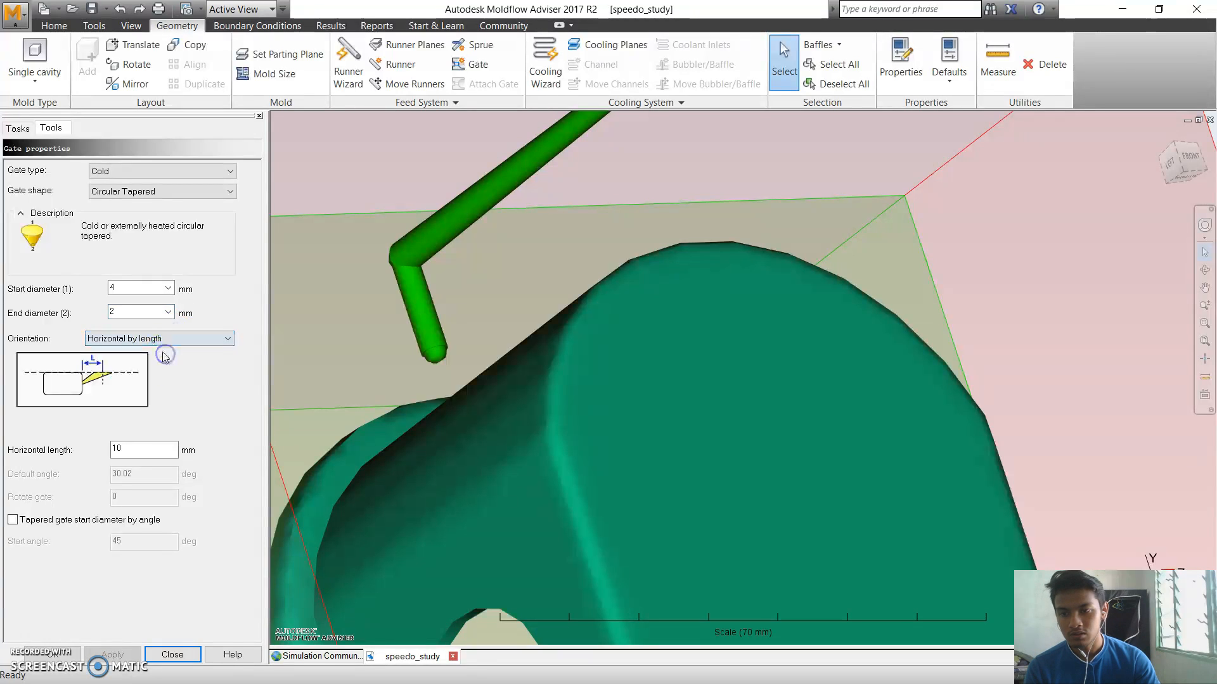
click(163, 448)
click(68, 659)
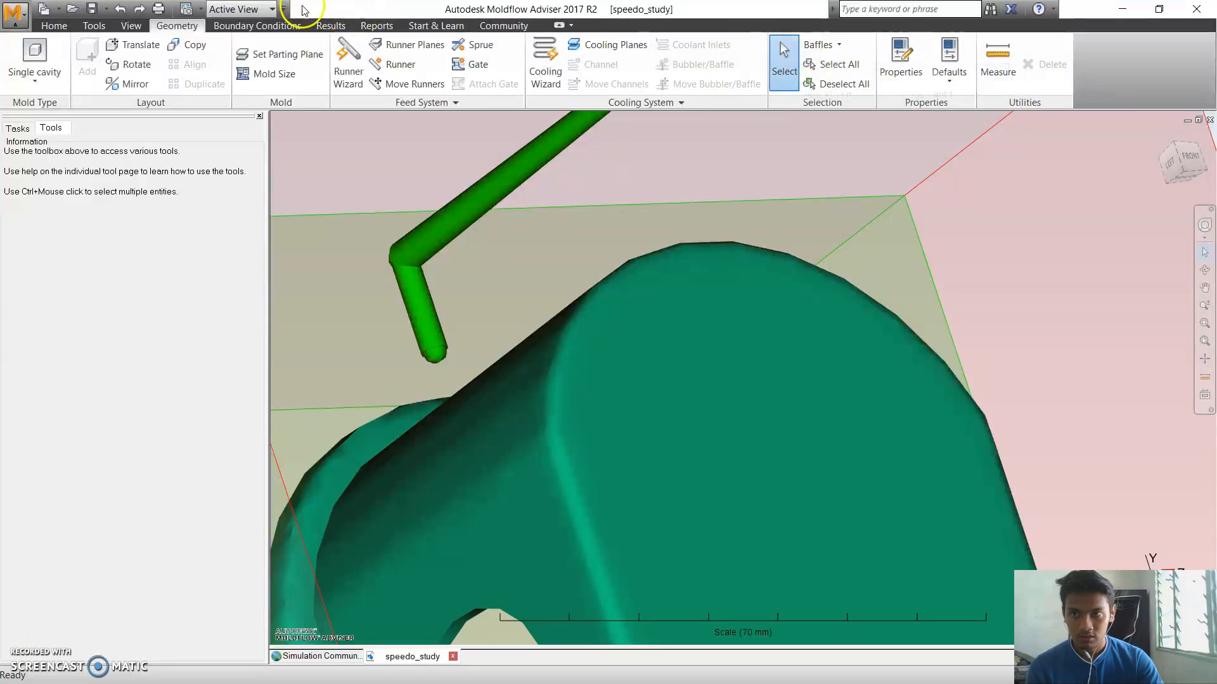
click(132, 24)
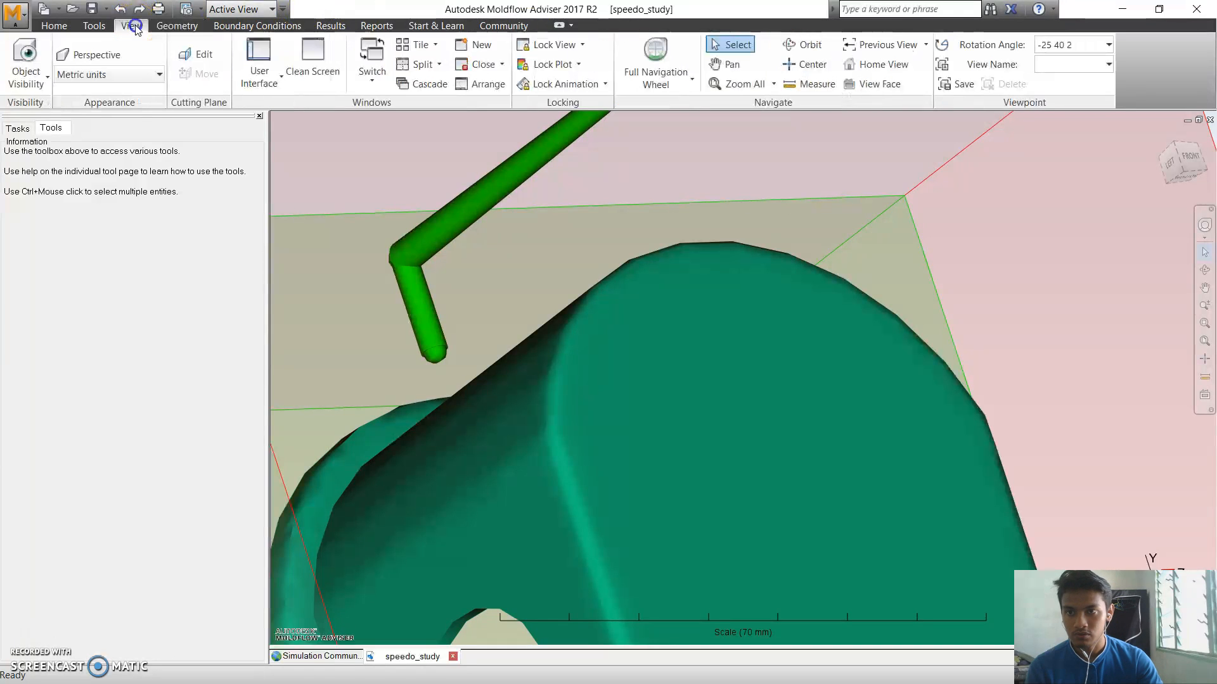
click(39, 76)
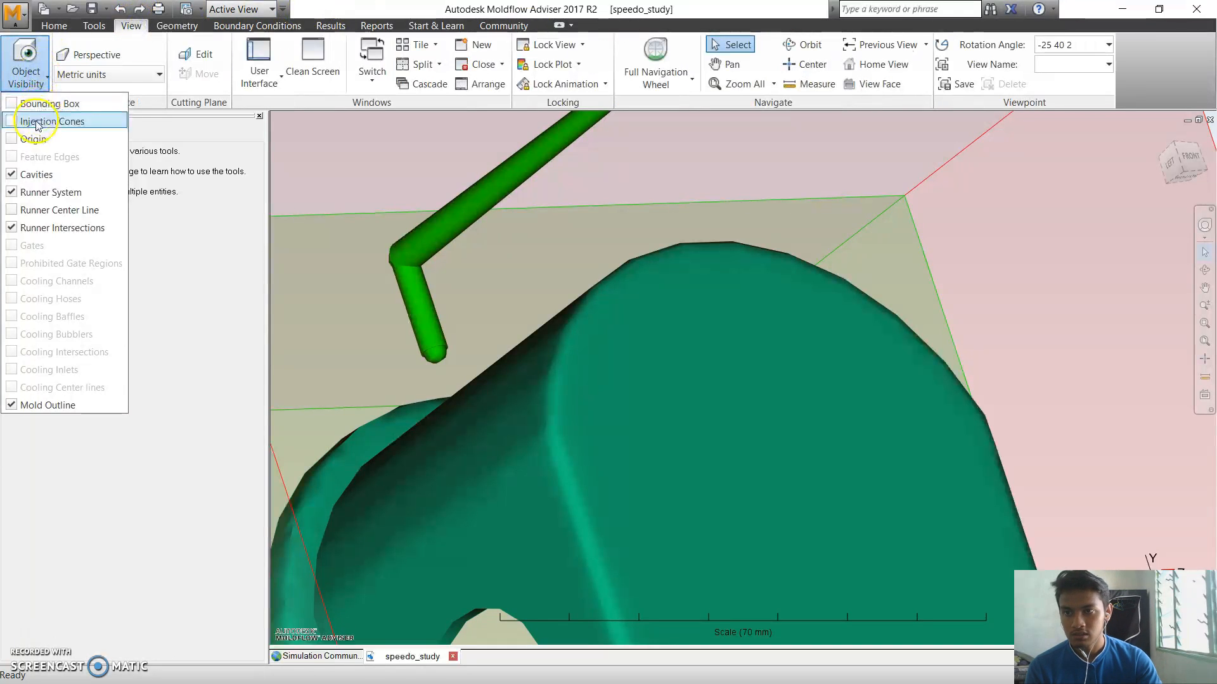
click(41, 105)
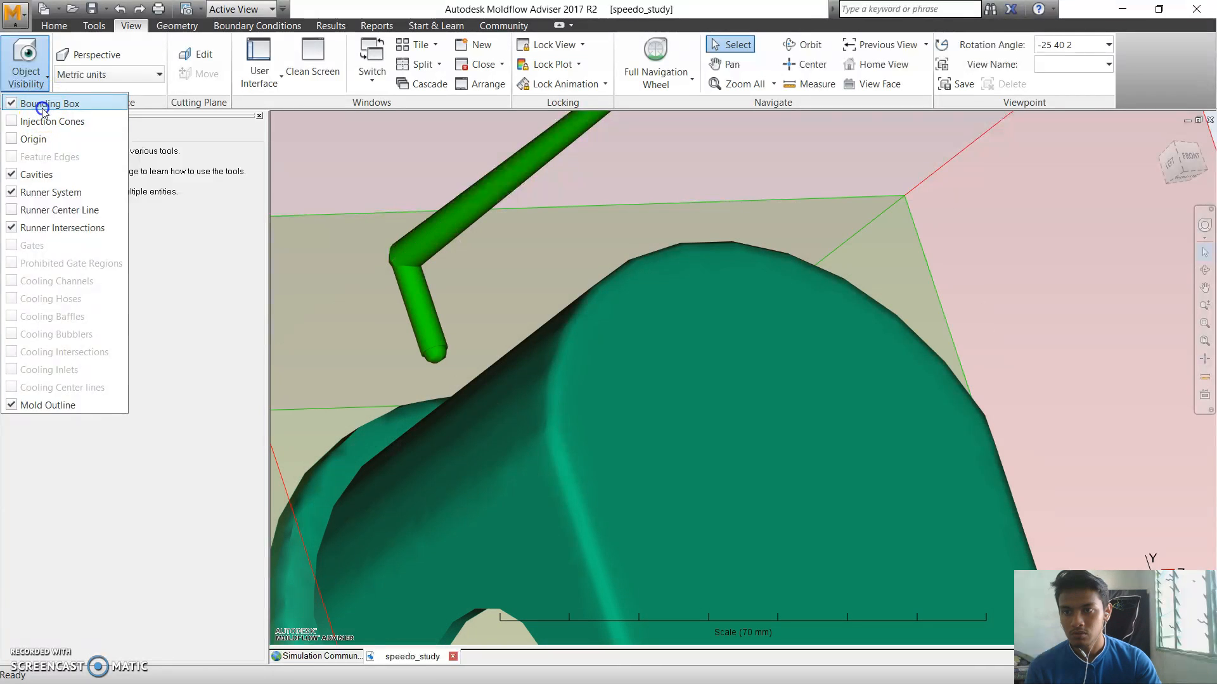
click(41, 105)
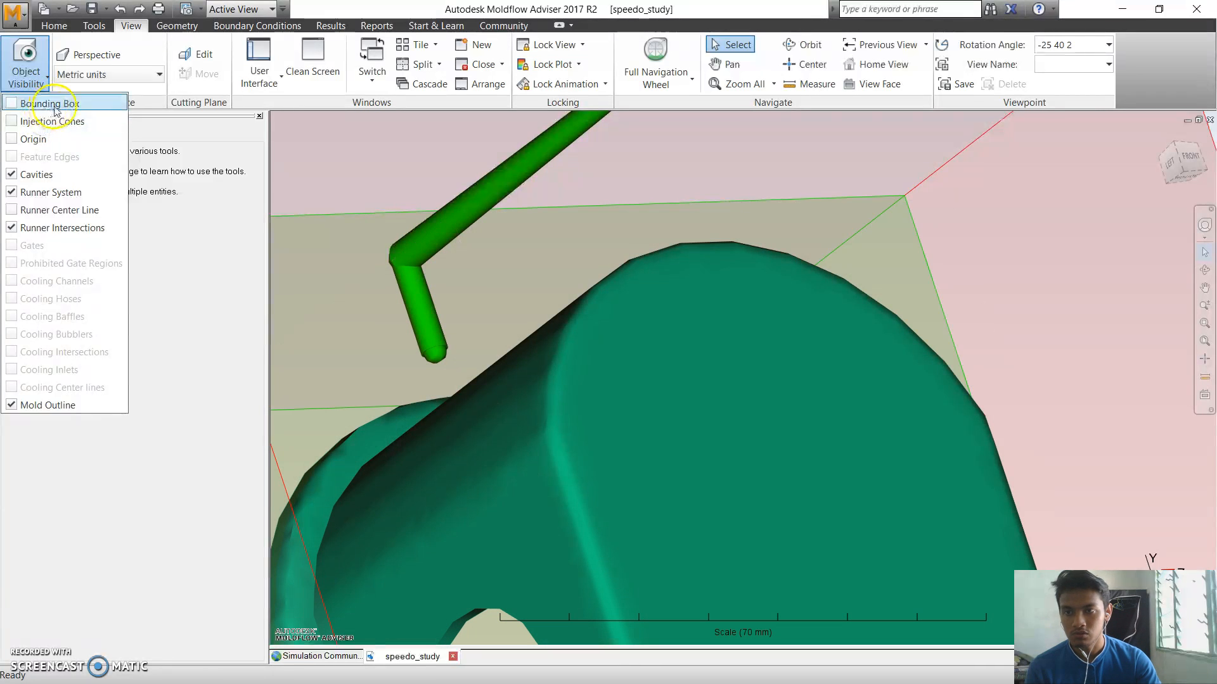
click(134, 28)
click(135, 27)
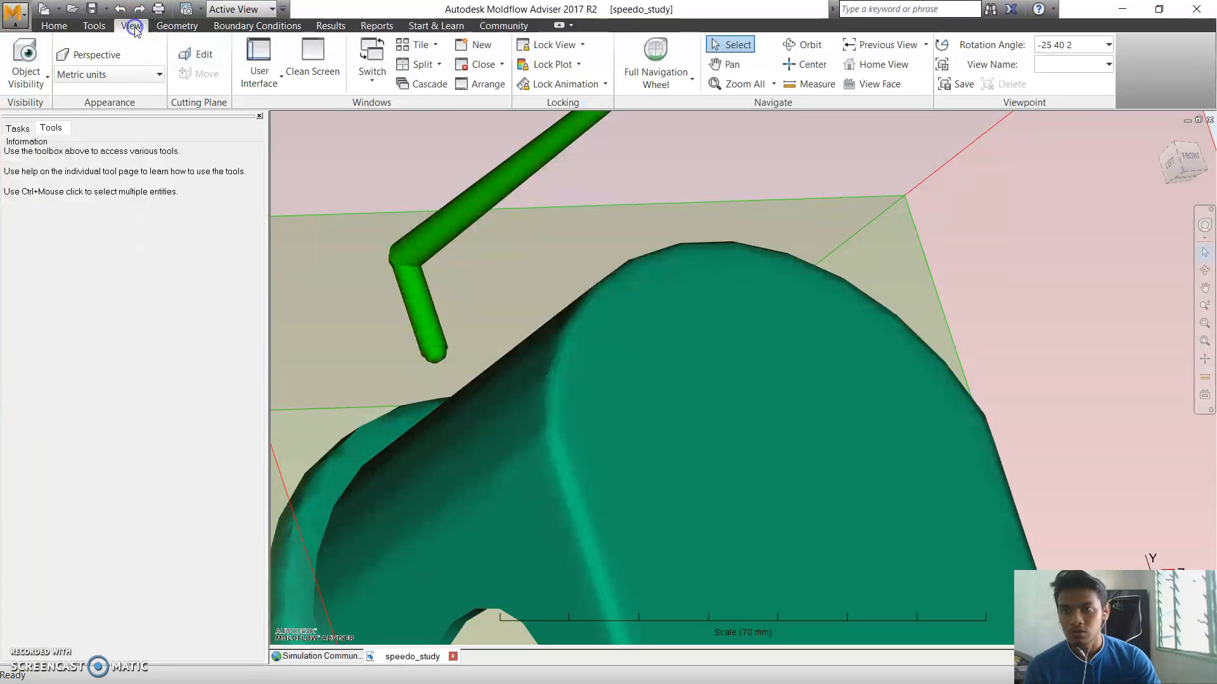
click(159, 28)
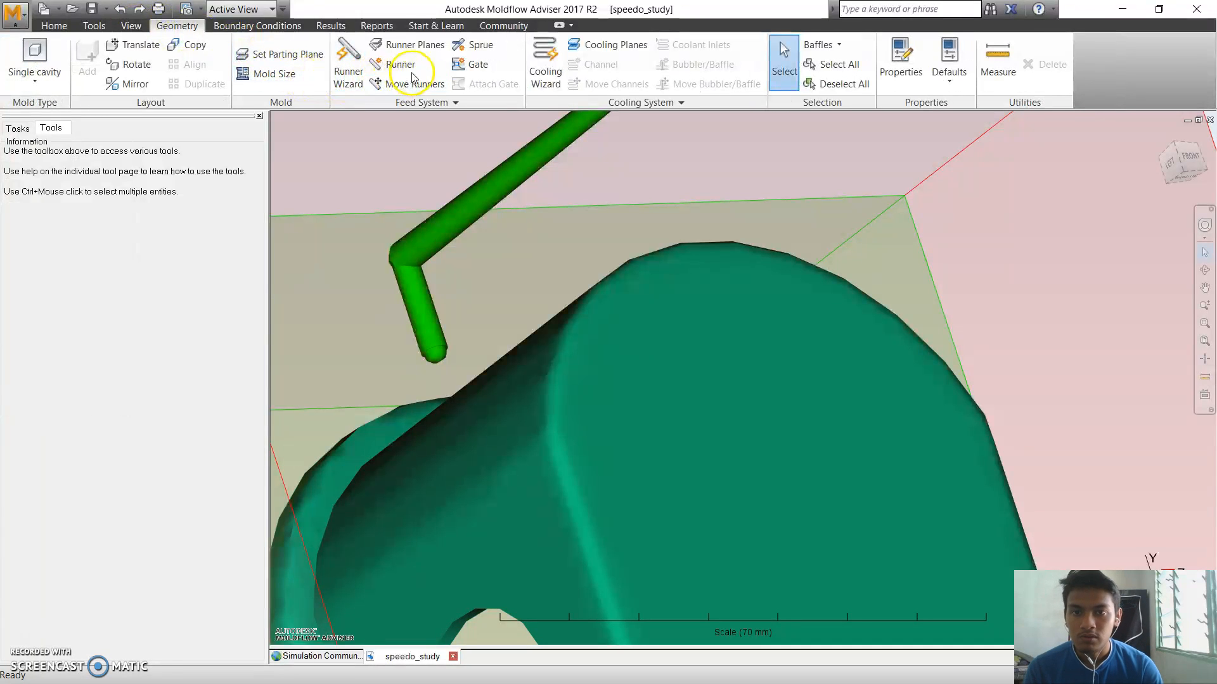
Create a gate defined by coordinate for Injection Location 1, starting at the runner's end at X -0.004, Y 14.751, Z 69.113 mm
click(458, 64)
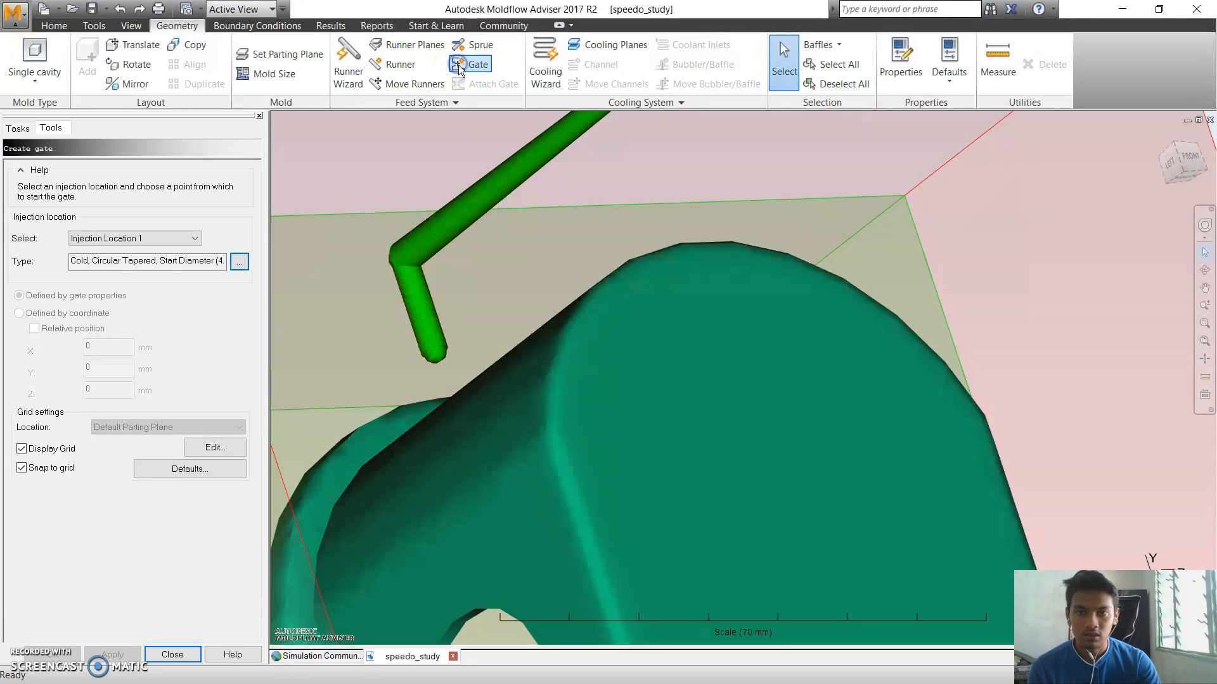
click(23, 313)
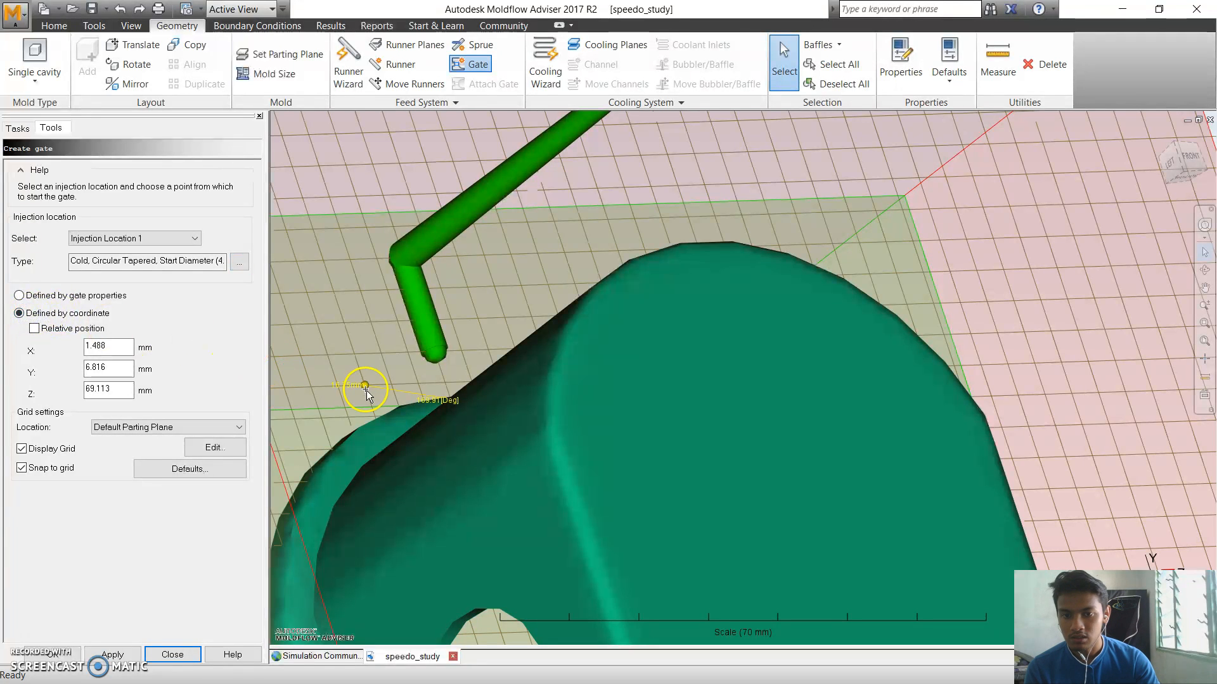
click(438, 359)
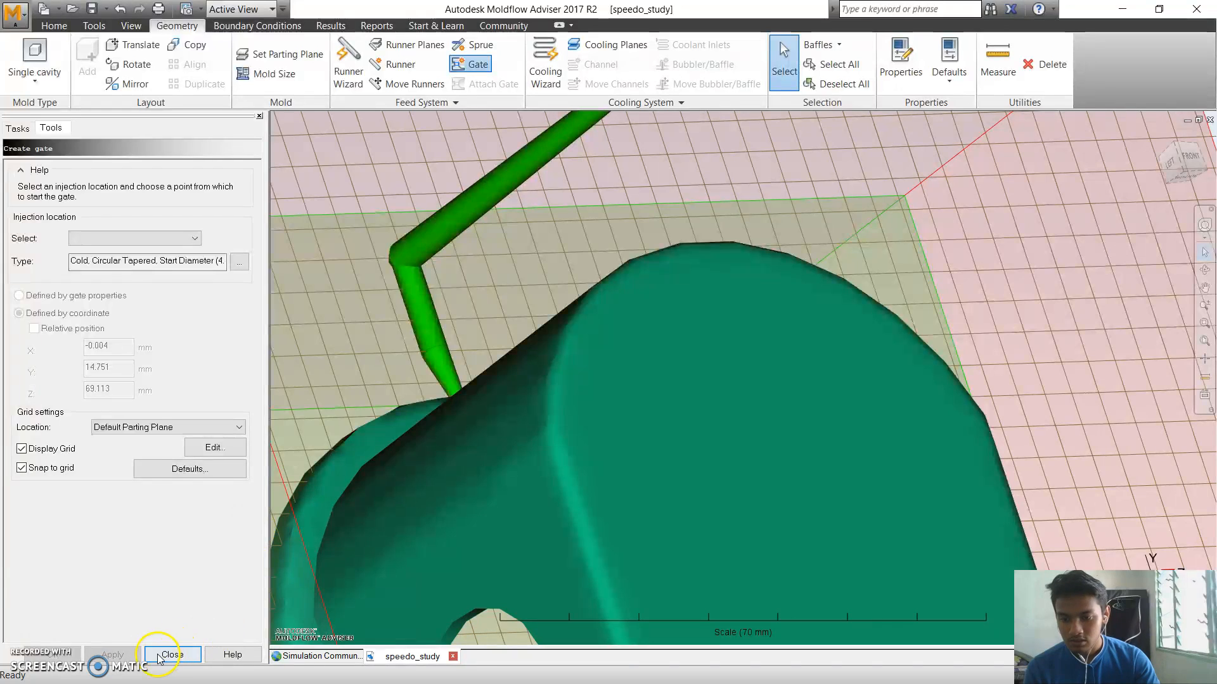
Finish the gate creation mode and show the whole part with its feed system in the front view
right_click(434, 377)
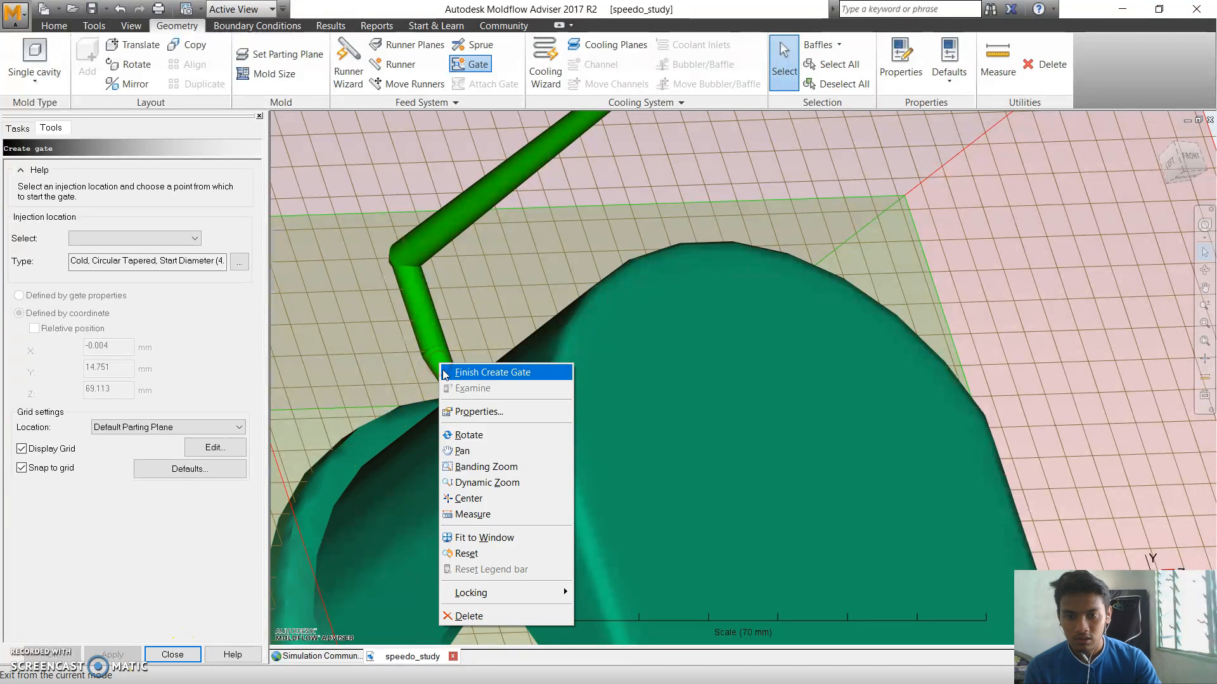
click(450, 372)
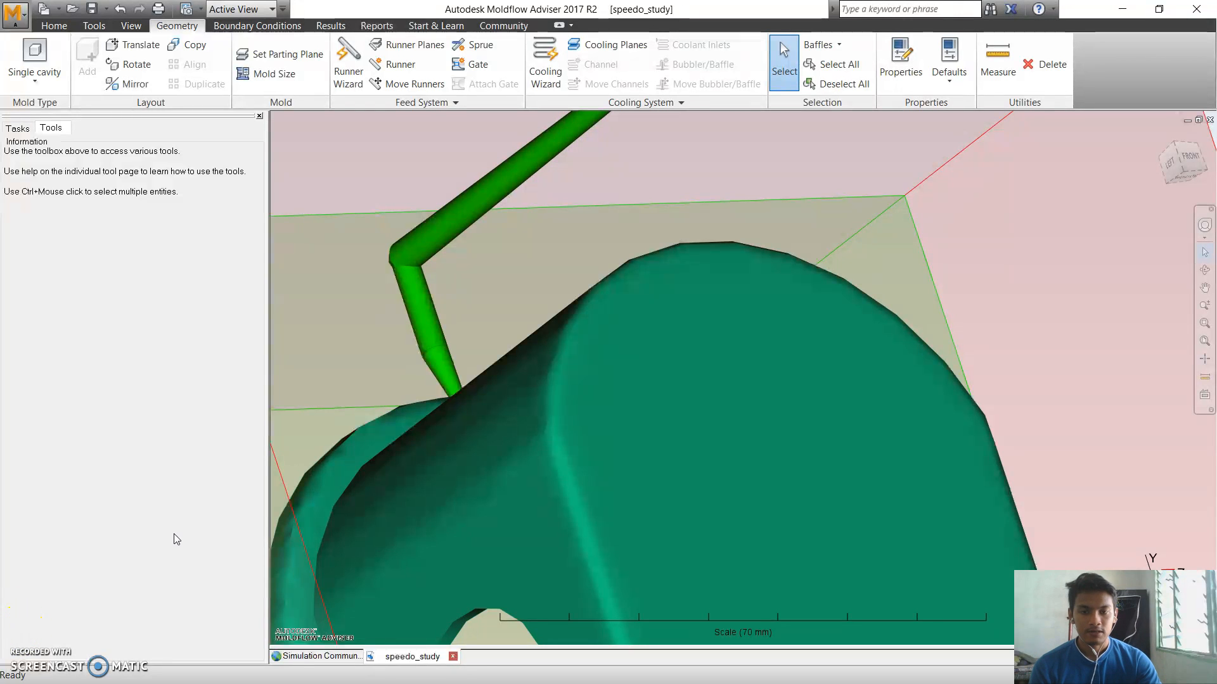
click(1187, 157)
scroll(778, 469, down, 3)
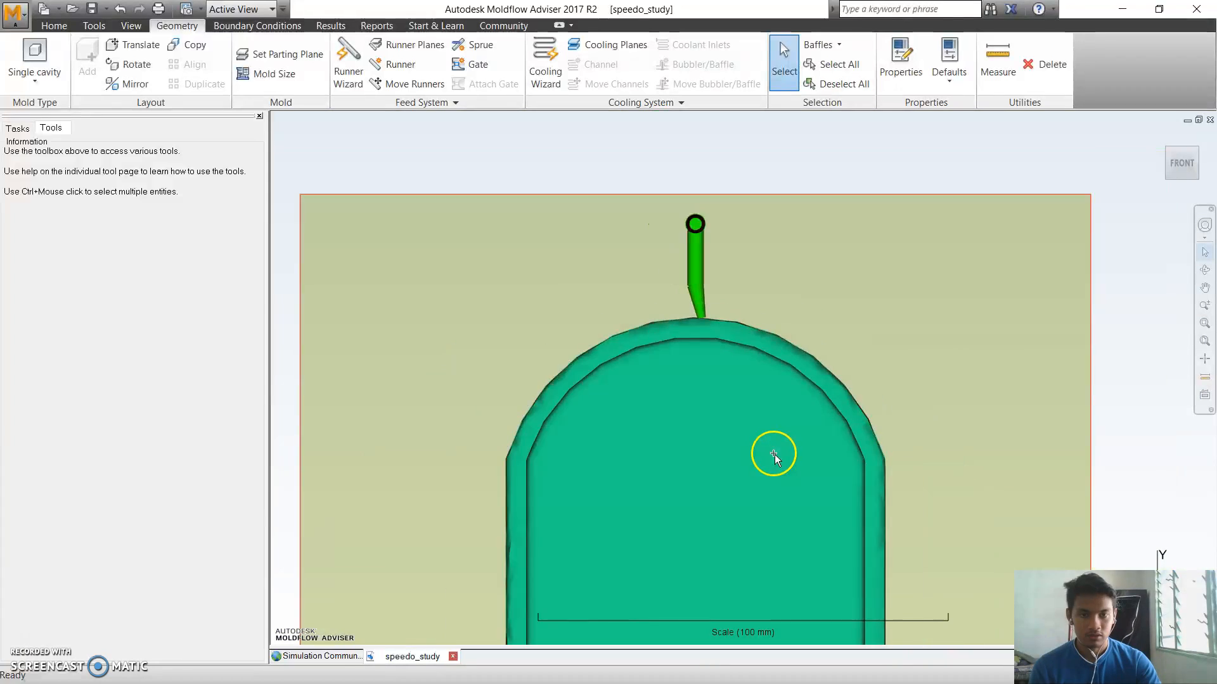
scroll(782, 471, down, 1)
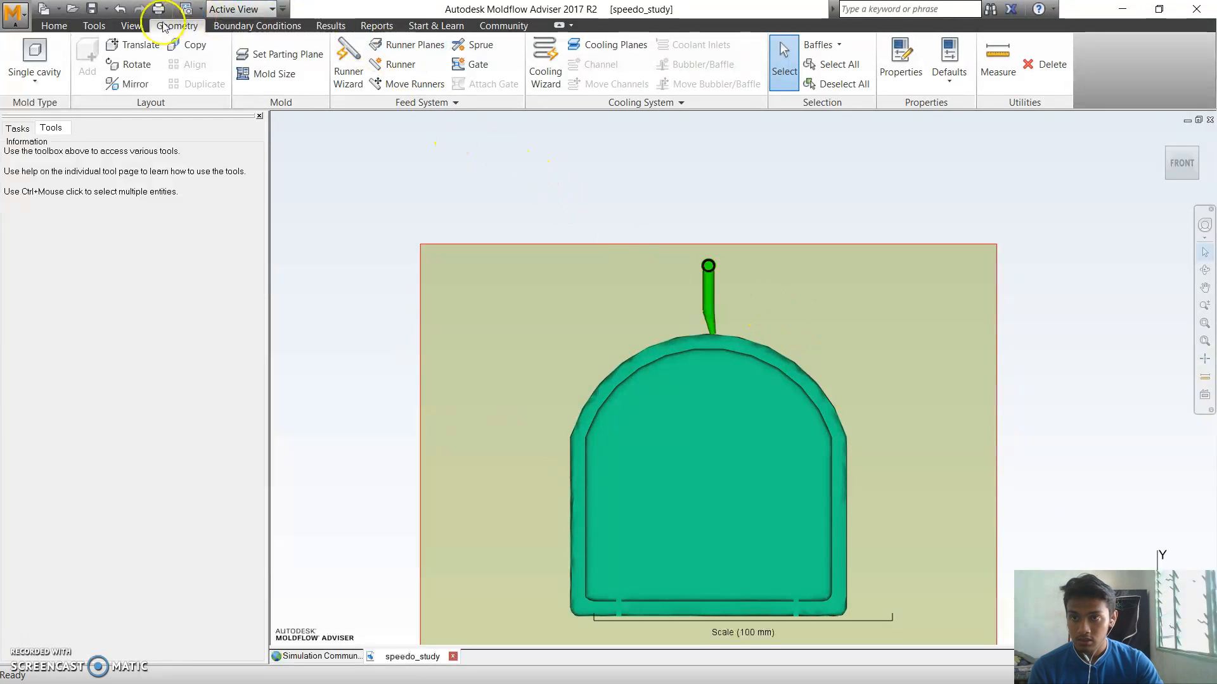
Set the analysis sequence to Fill+Pack in the Analysis Wizard, deselecting the Fill analysis
click(63, 32)
click(95, 69)
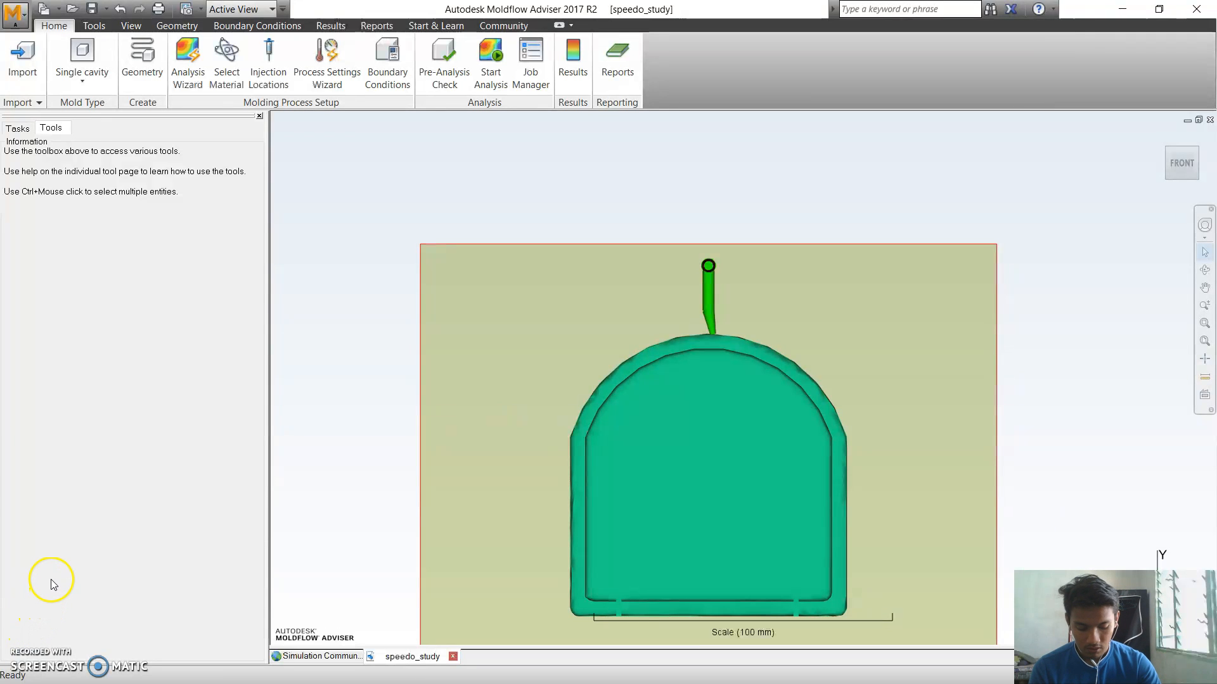
click(188, 61)
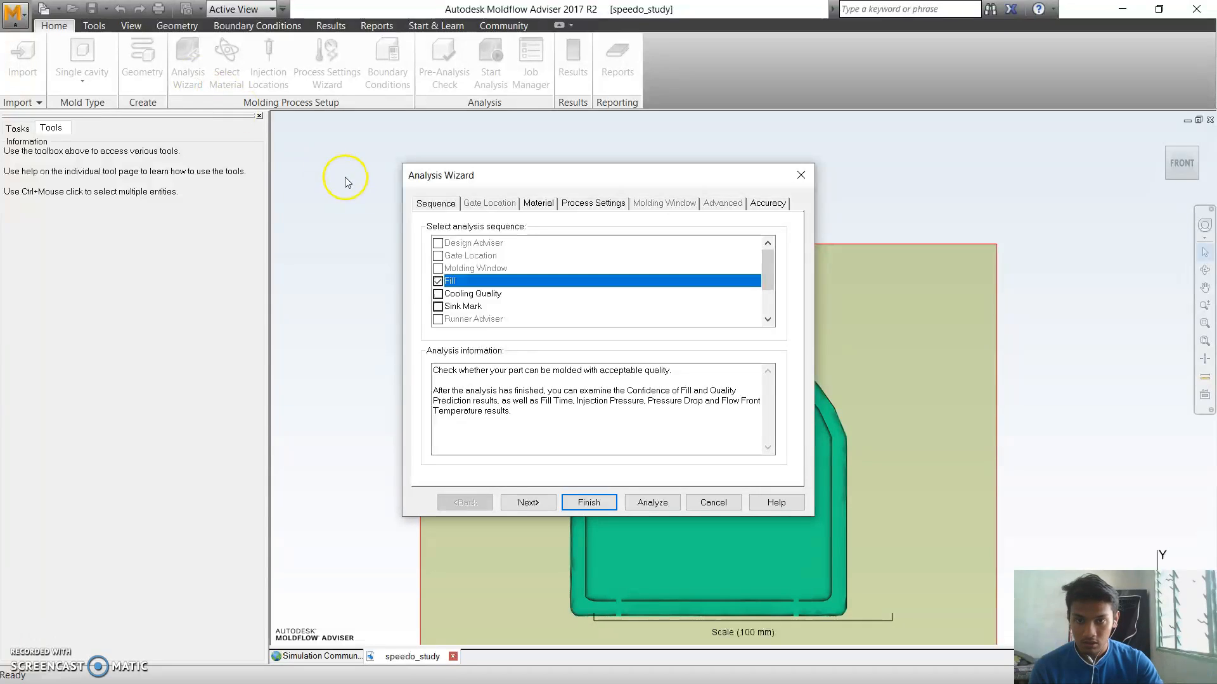
click(438, 282)
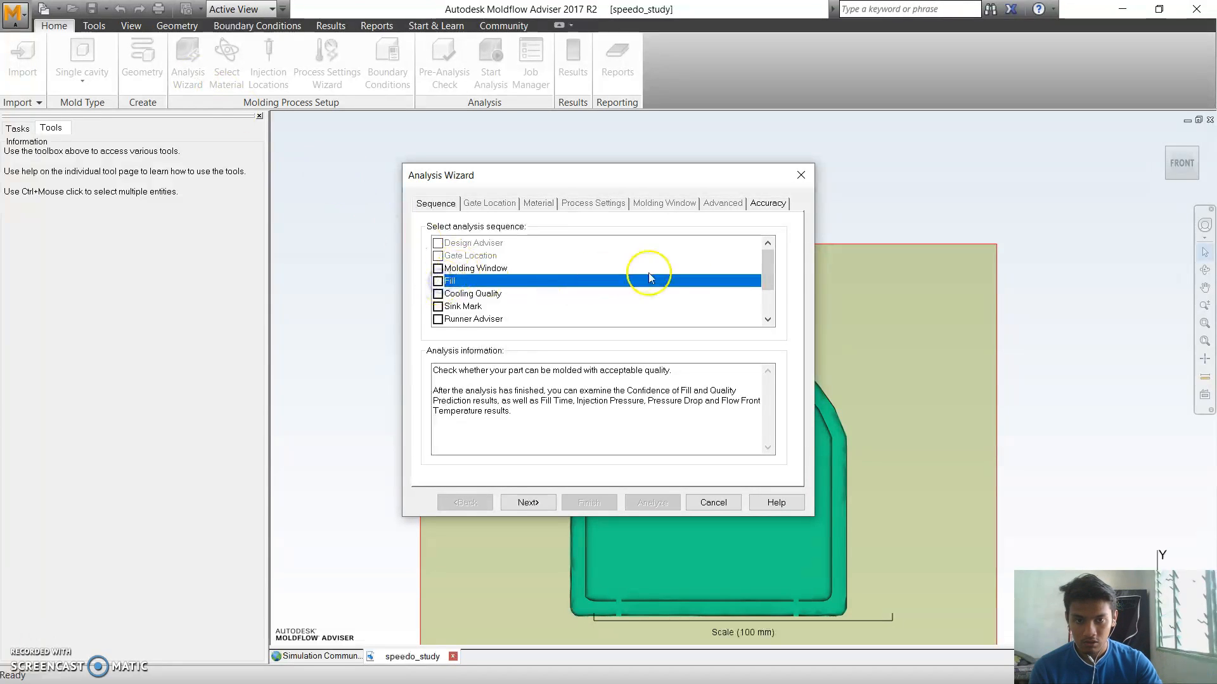
drag(771, 268, 770, 293)
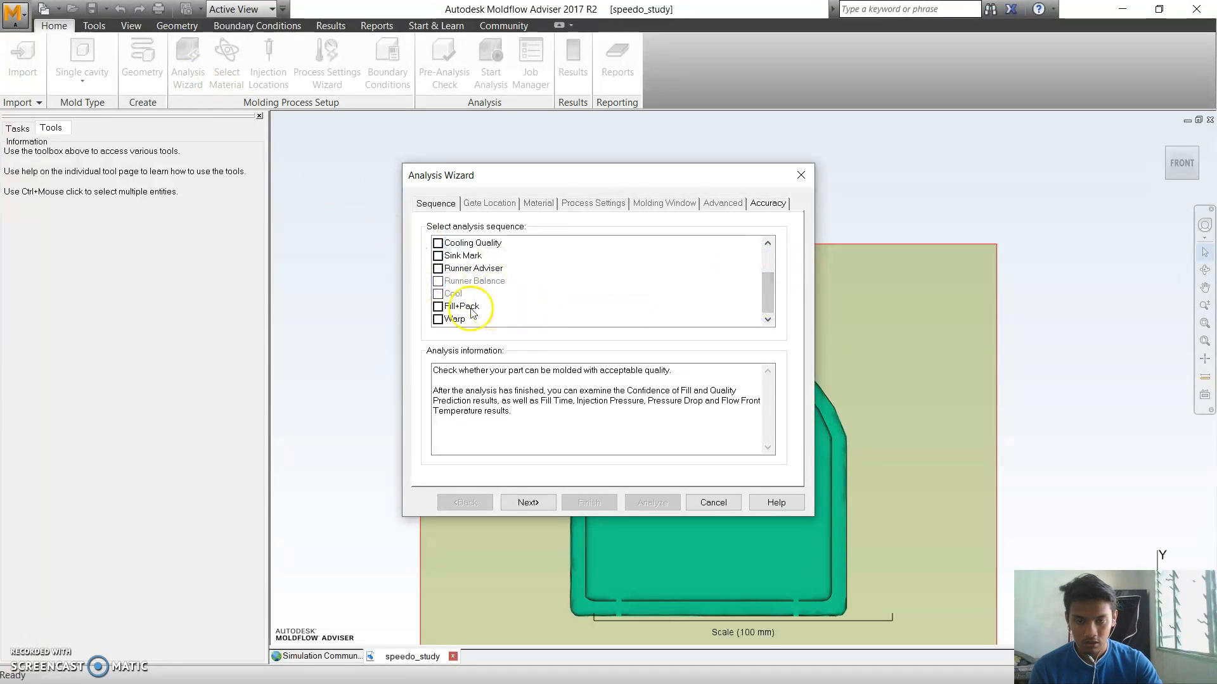
click(438, 307)
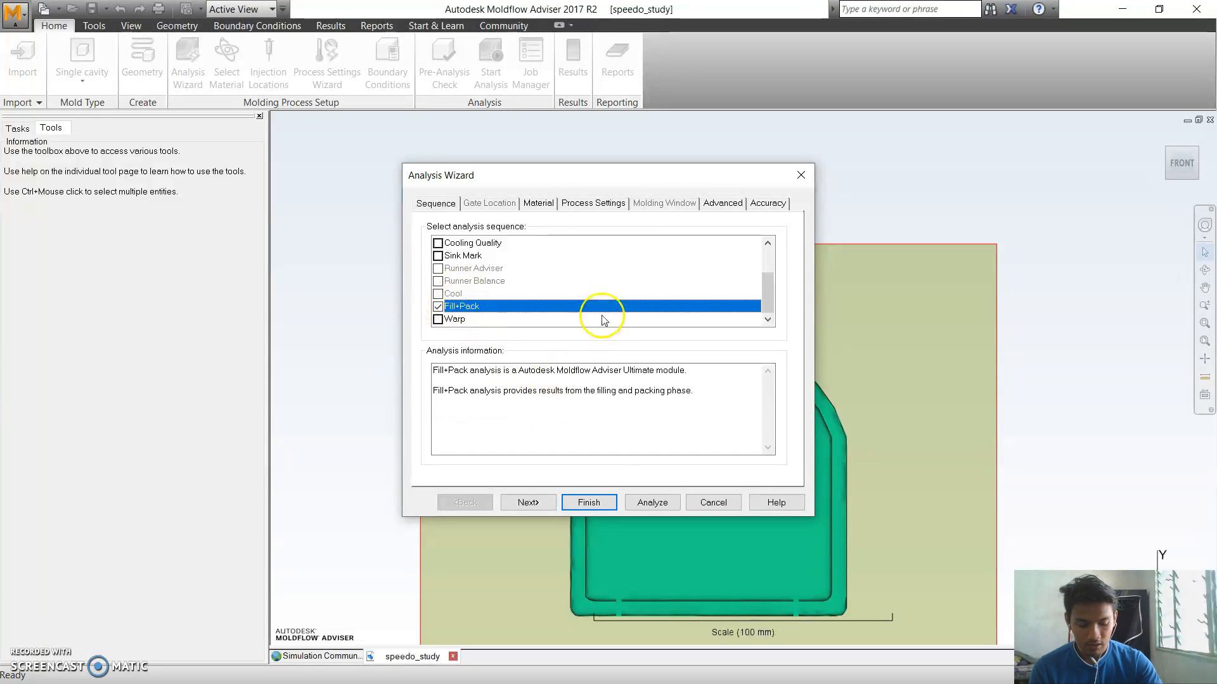
Review the wizard's material selection, process settings and advanced packing profile for the Fill+Pack analysis
click(538, 203)
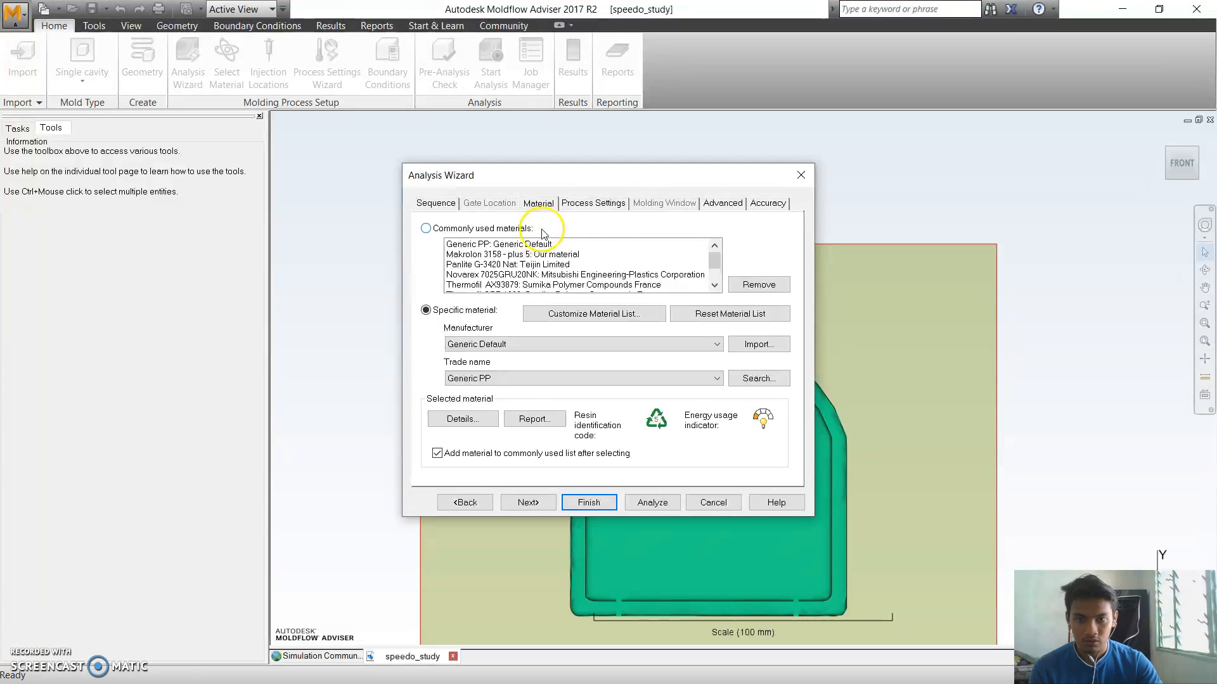
click(578, 204)
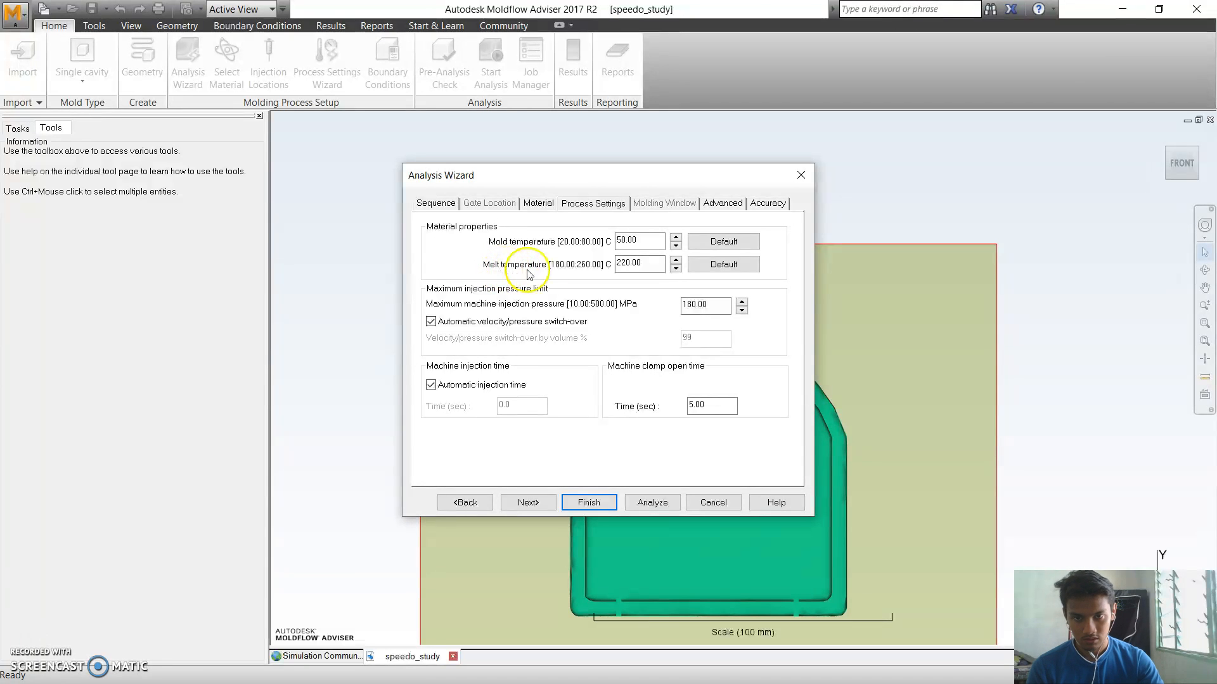
click(710, 206)
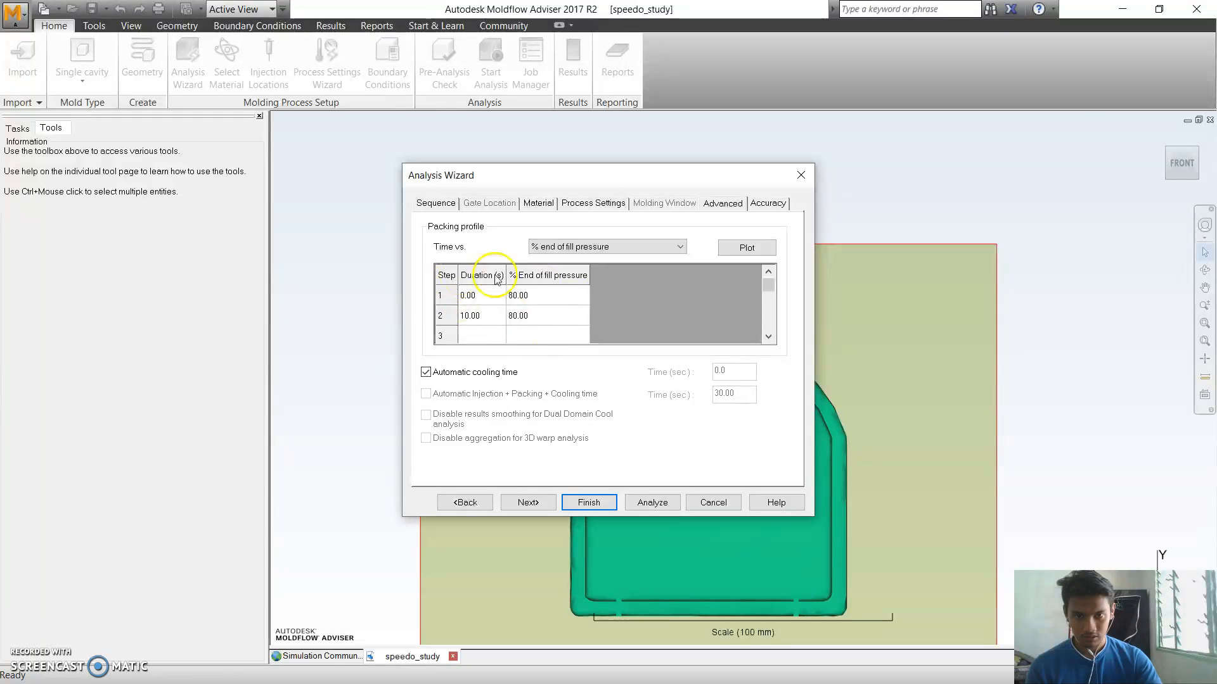
click(605, 204)
click(582, 202)
click(710, 204)
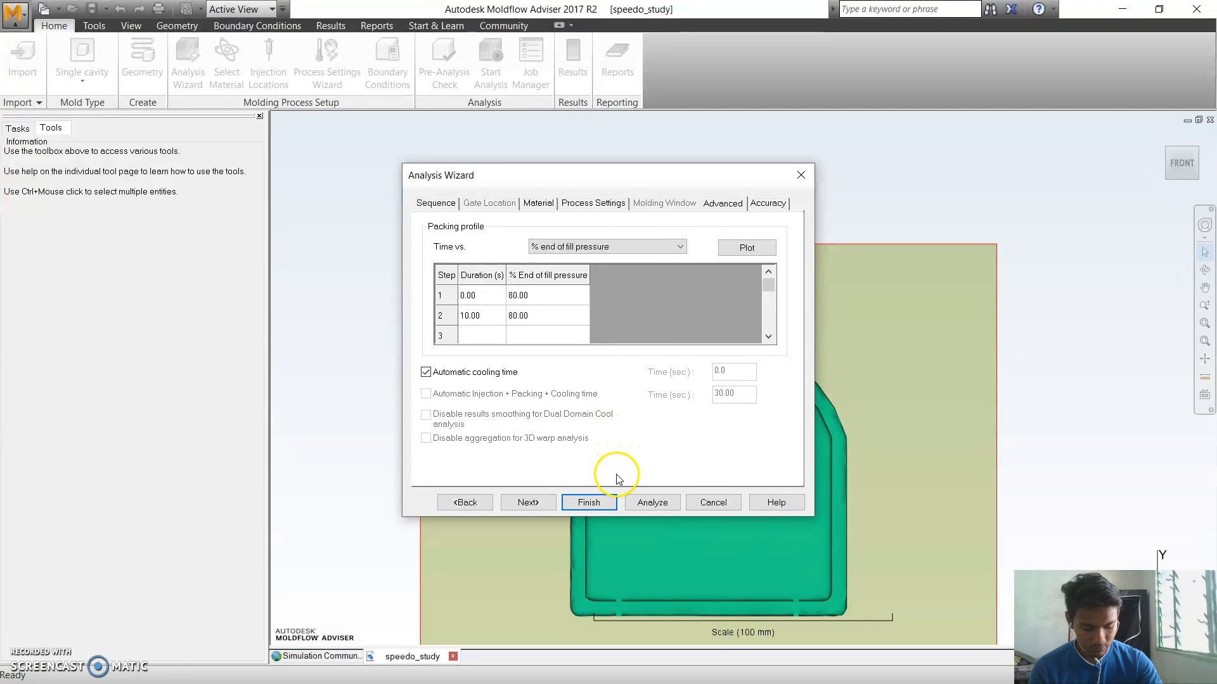
Finish the Analysis Wizard and start the analysis from the speedo_study task list
click(580, 504)
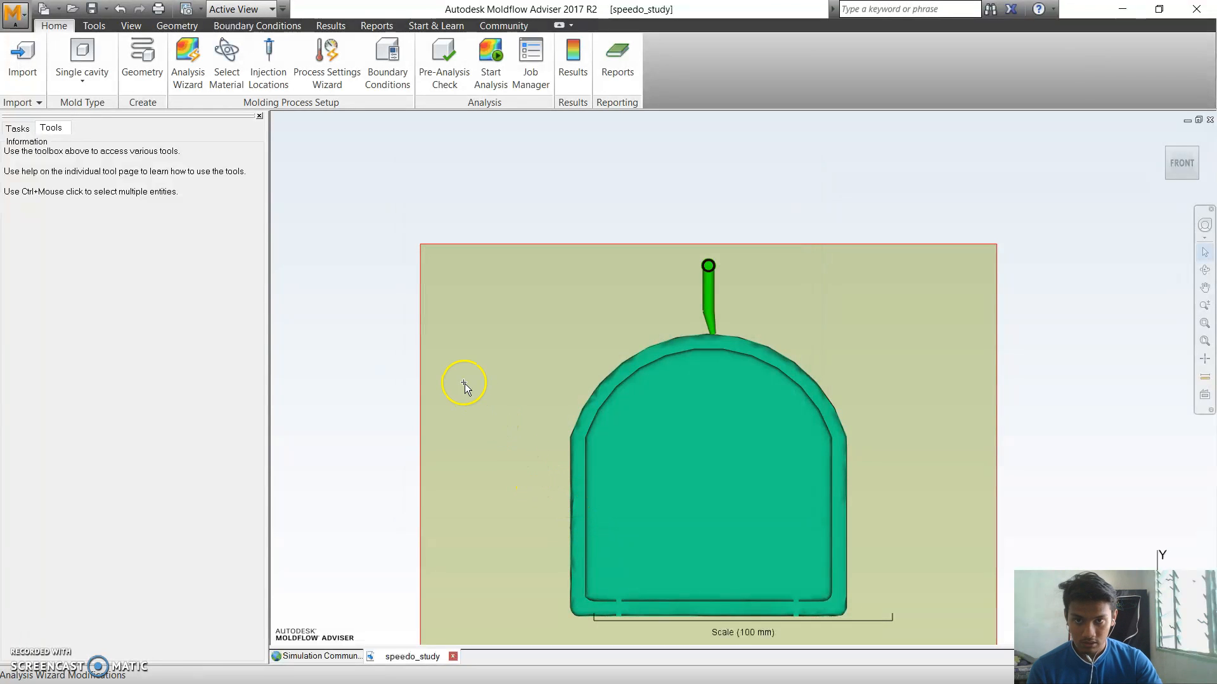
click(18, 128)
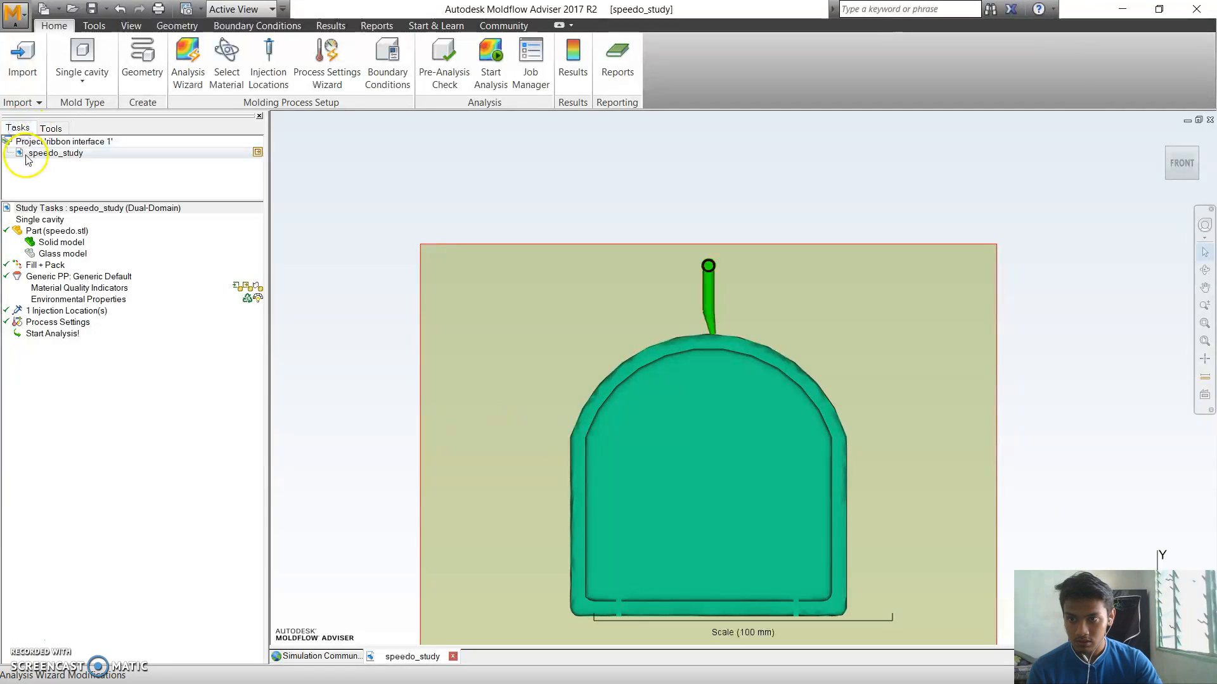
double_click(48, 333)
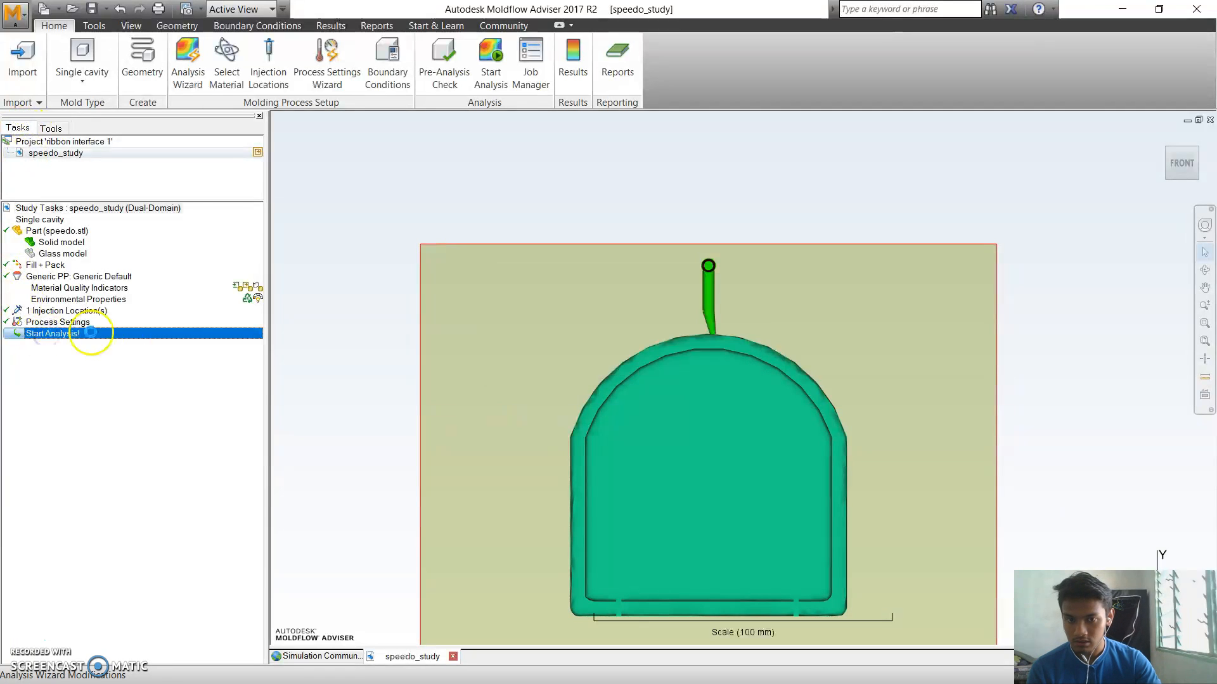